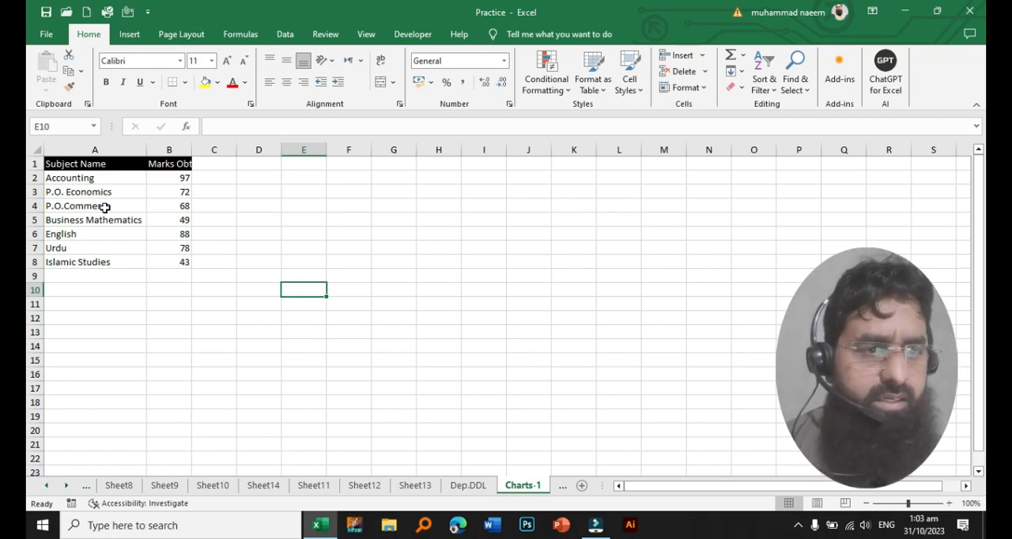
# - Review the subject names in column A and the marks in column B, cell by cell
pyautogui.click(69, 163)
pyautogui.press('Down')
pyautogui.press('Down')
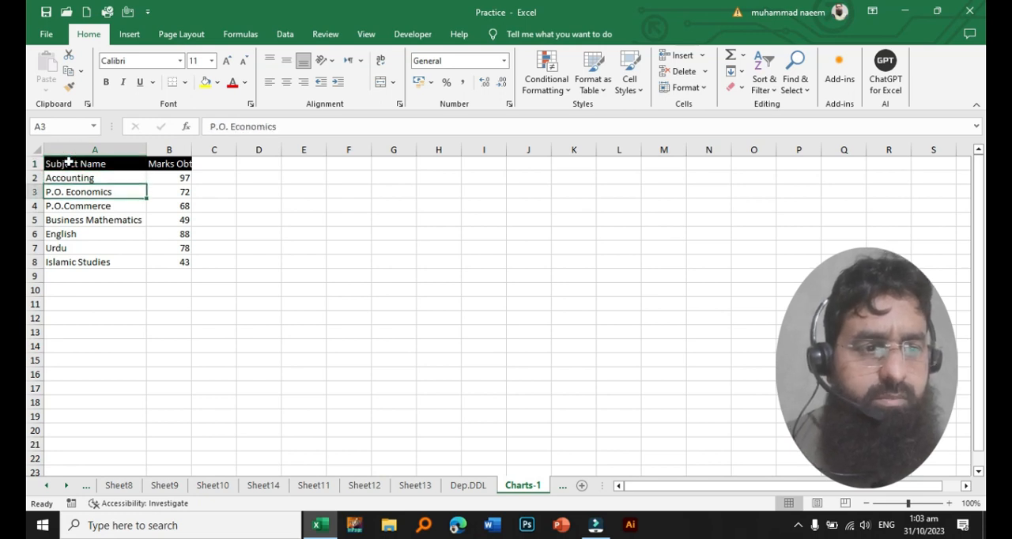
pyautogui.press('Down')
pyautogui.press('Down')
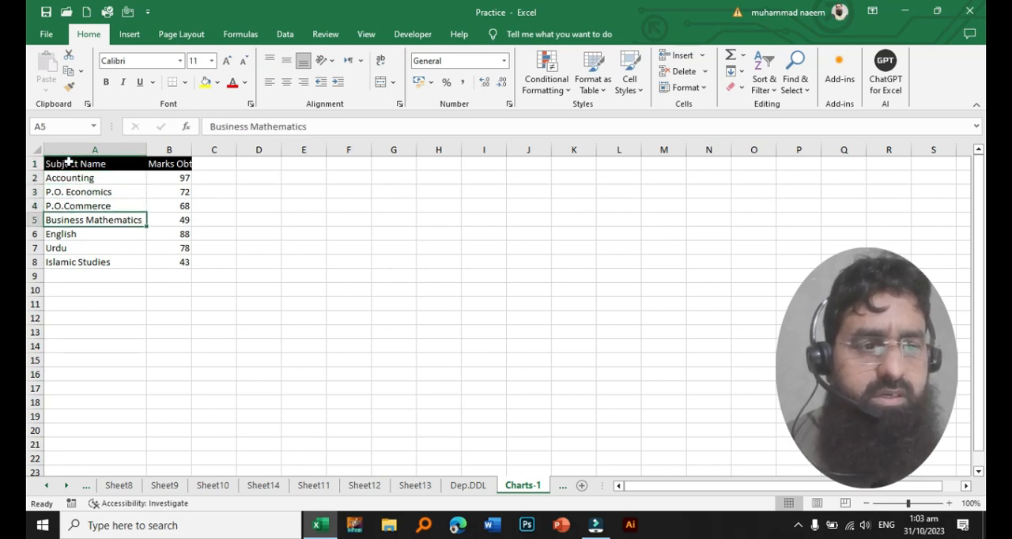
pyautogui.press('Down')
pyautogui.press('Down')
pyautogui.press('Down')
pyautogui.press('Right')
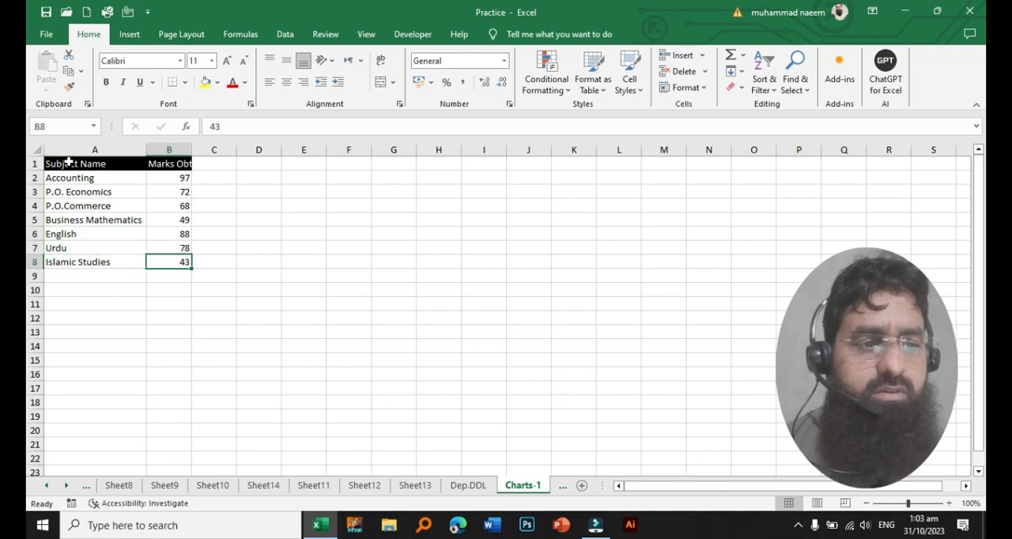
pyautogui.press('Up')
pyautogui.press('Up')
pyautogui.press('Up')
pyautogui.press('Up')
pyautogui.press('Up')
pyautogui.press('Up')
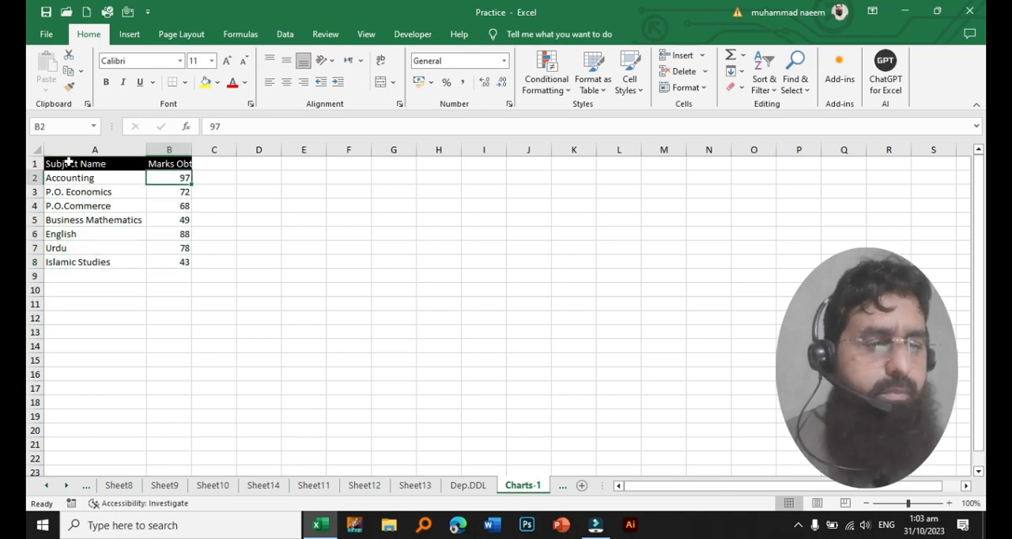
# - Widen column B to fit its "Marks Obt." heading and select the whole table A1:B8
pyautogui.moveTo(191, 149); pyautogui.dragTo(197, 151)
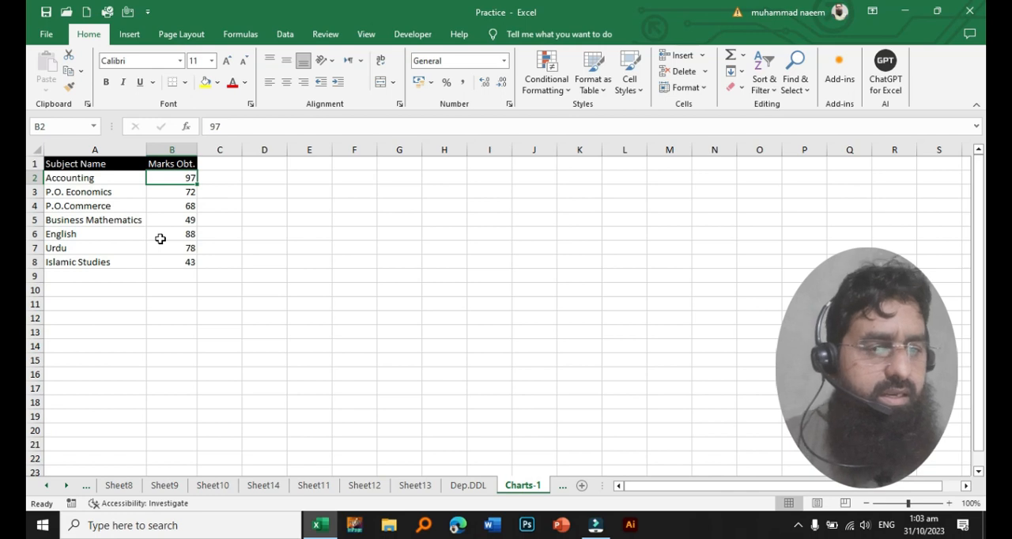
pyautogui.moveTo(87, 163); pyautogui.dragTo(182, 260)
pyautogui.click(116, 202)
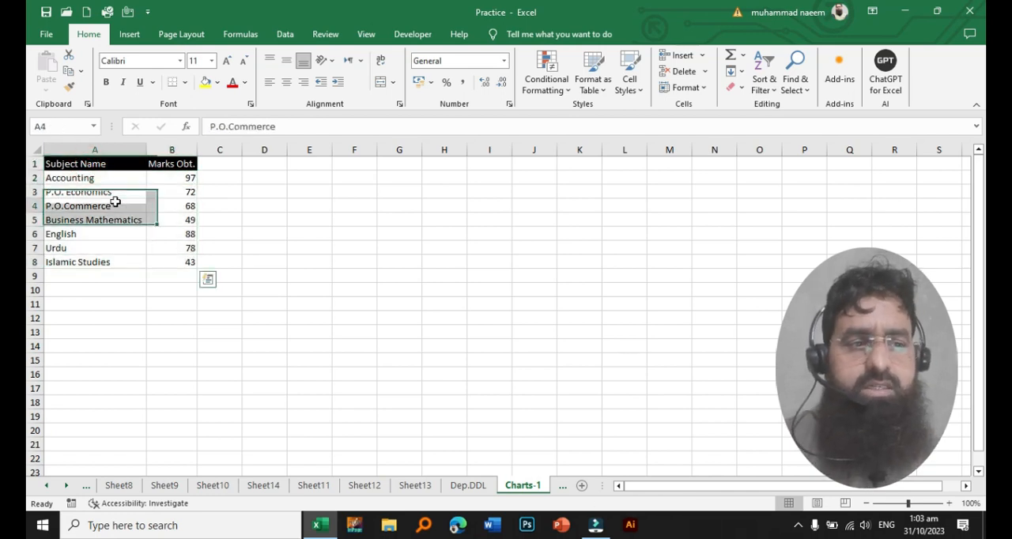
pyautogui.click(115, 202)
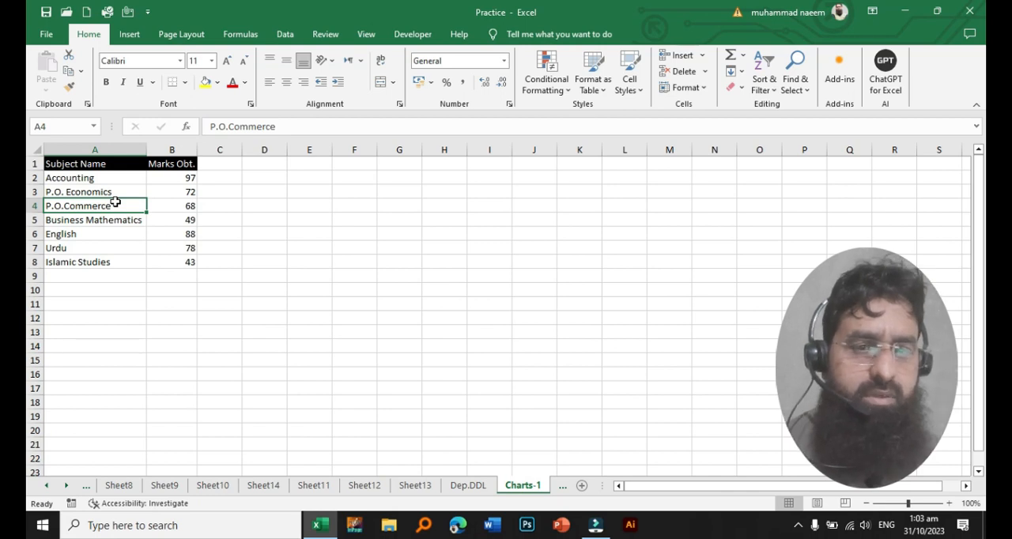
pyautogui.hotkey('ctrl', 'a')
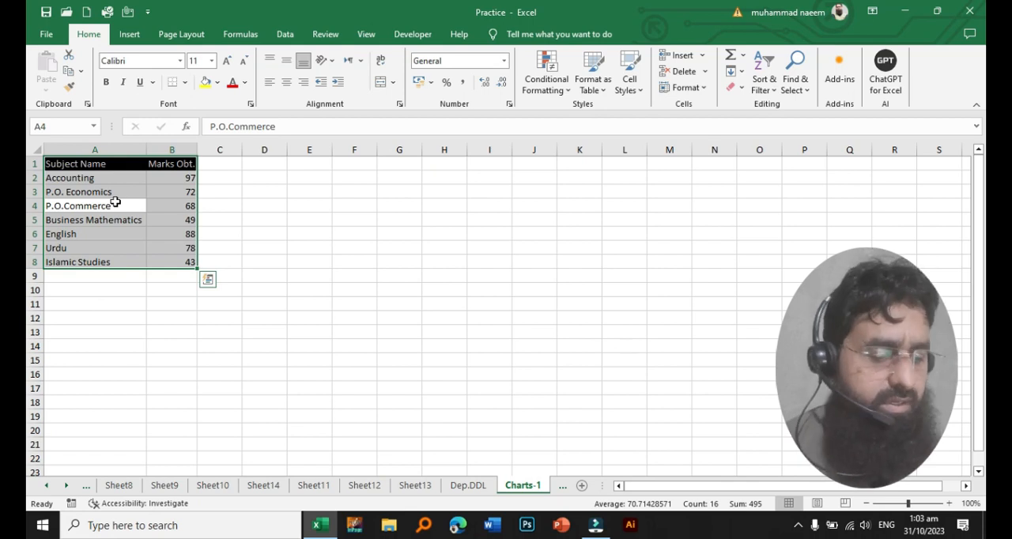
# - Examine the recommended charts and the full list of chart types offered for the selected marks table, without inserting one
pyautogui.click(129, 34)
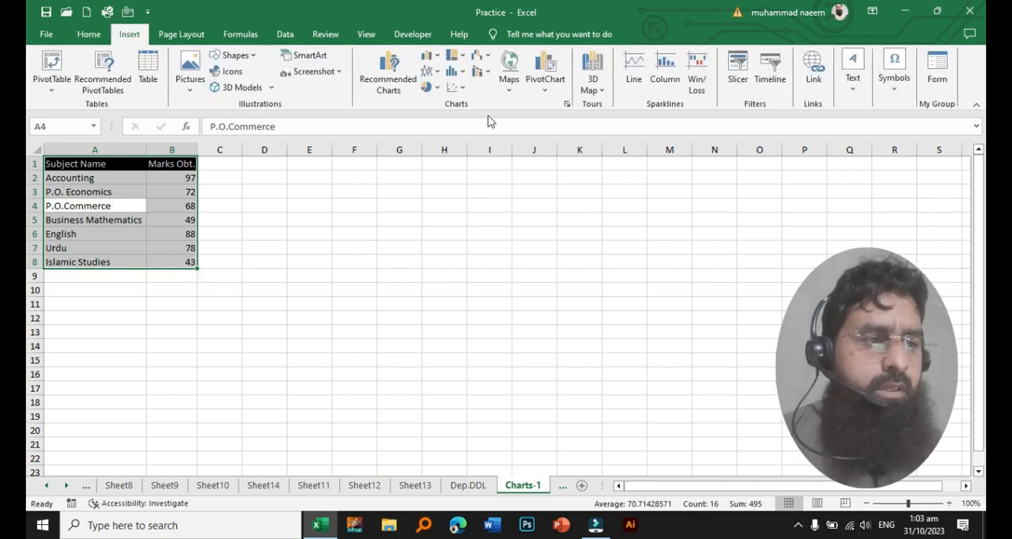
pyautogui.click(400, 94)
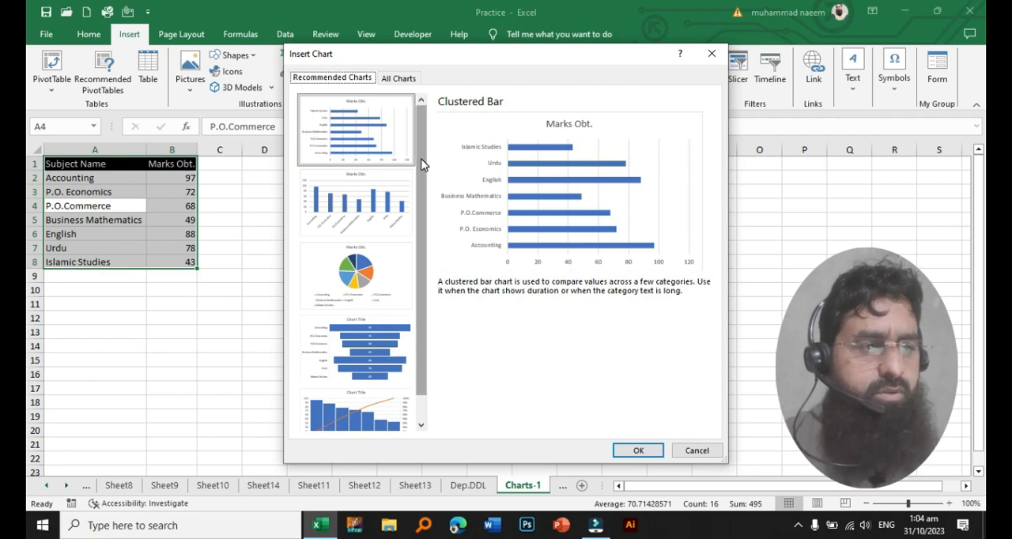
pyautogui.moveTo(420, 163)
pyautogui.mouseDown()
pyautogui.moveTo(420, 236)
pyautogui.moveTo(425, 161)
pyautogui.mouseUp()
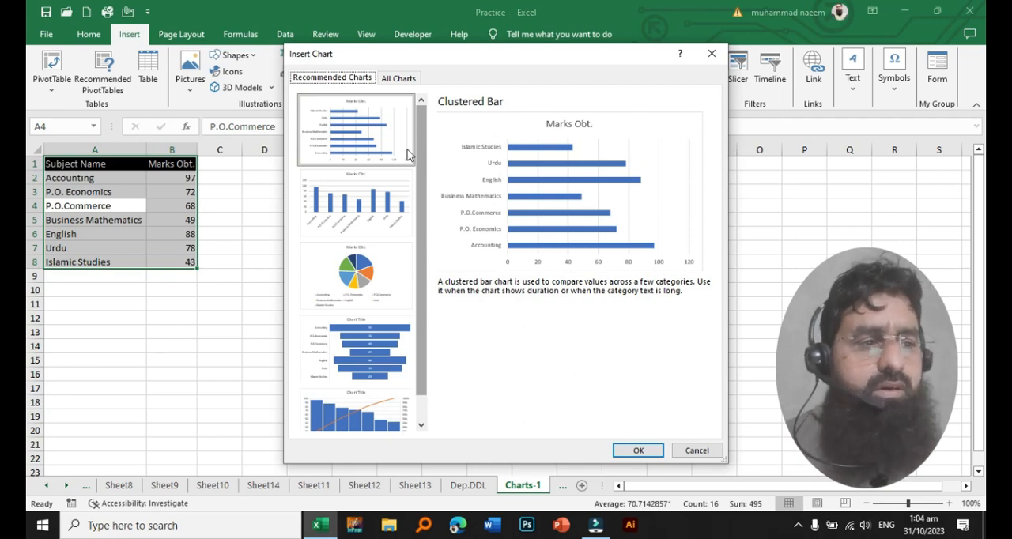
pyautogui.click(398, 82)
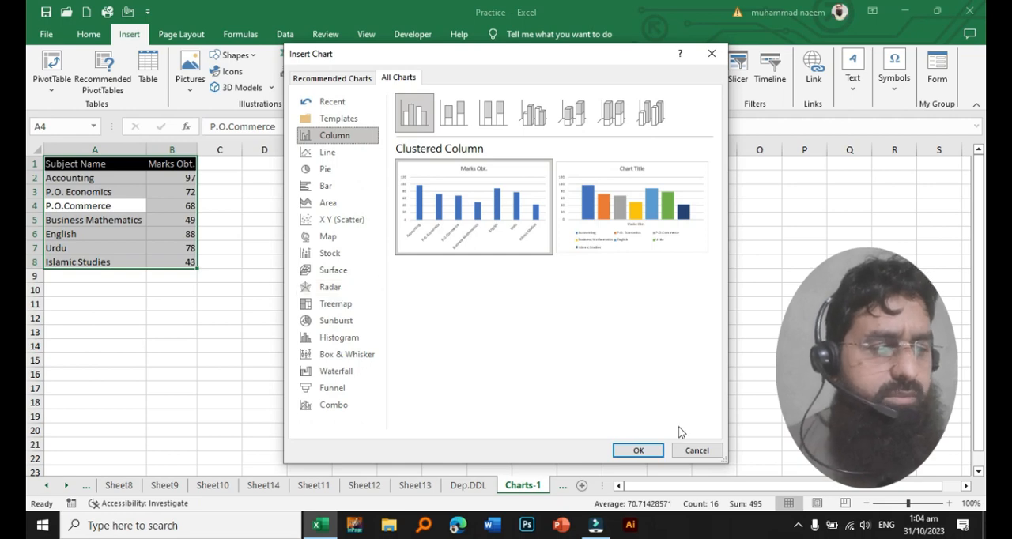
pyautogui.click(696, 452)
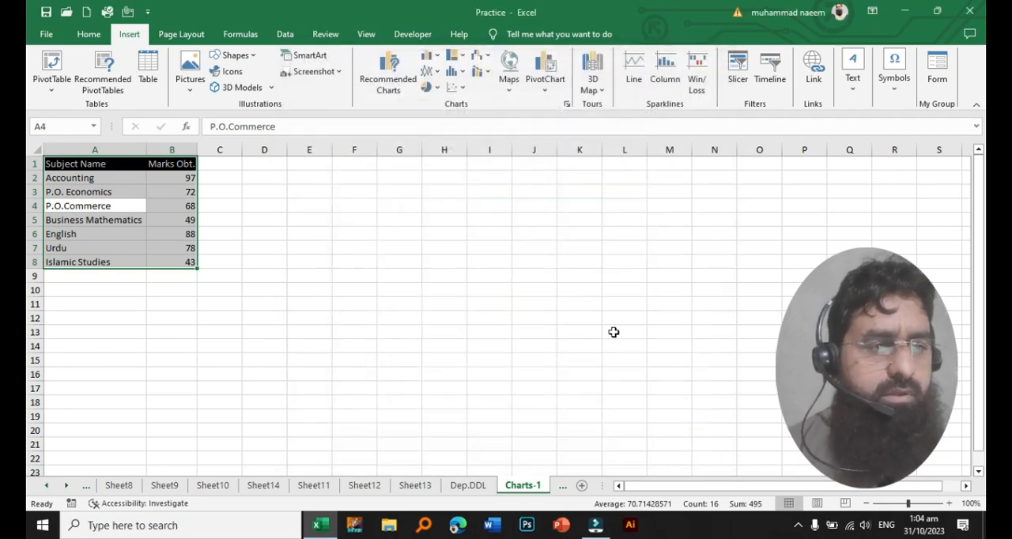
pyautogui.click(399, 85)
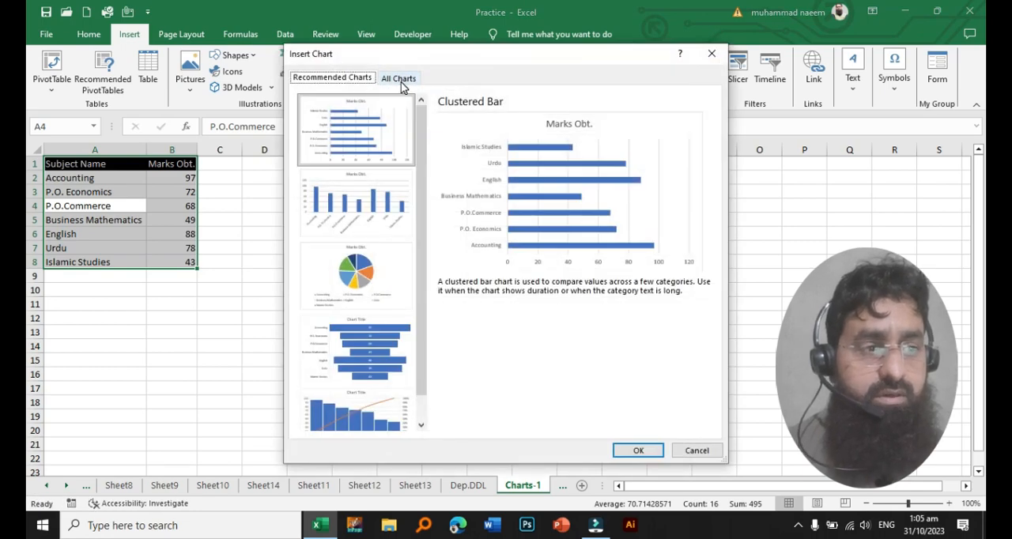
pyautogui.click(399, 79)
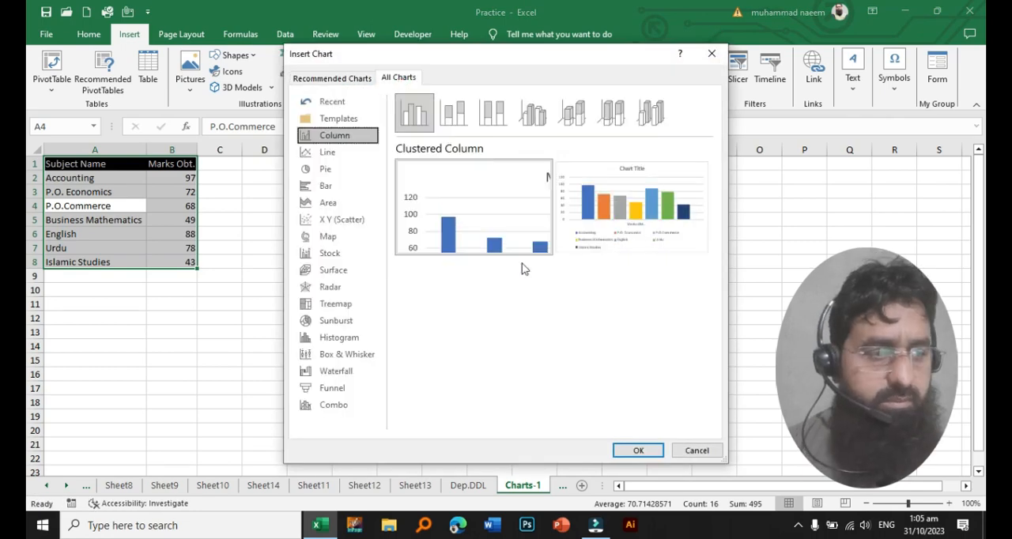
pyautogui.click(699, 450)
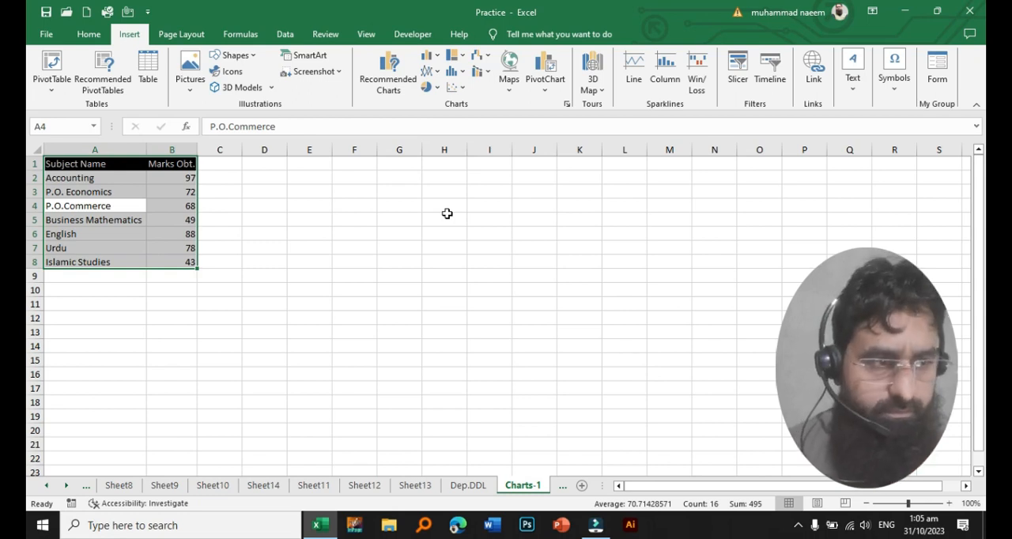
# - Look through the available column or bar, line or area, pie or doughnut, and hierarchy chart variants
pyautogui.click(437, 56)
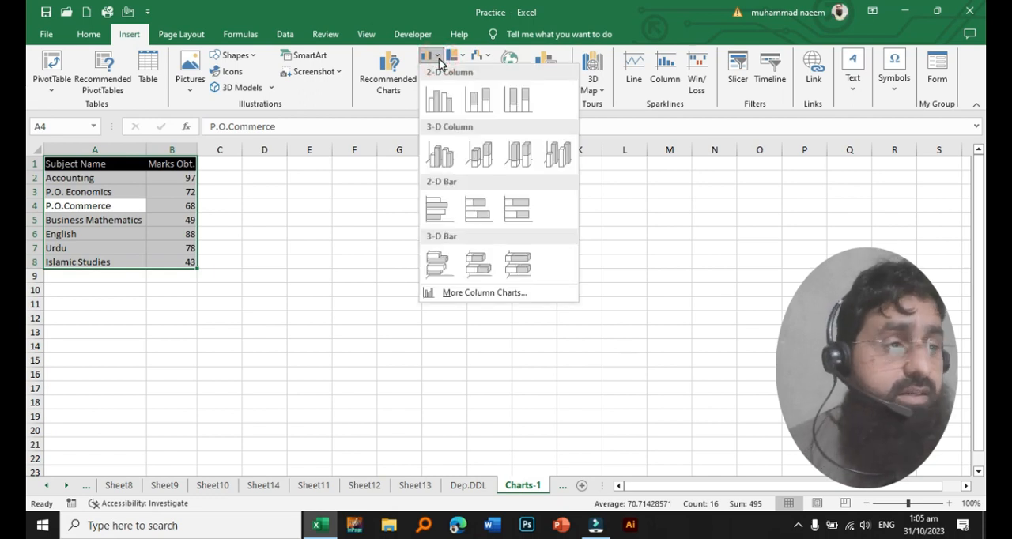
pyautogui.click(380, 185)
pyautogui.click(432, 71)
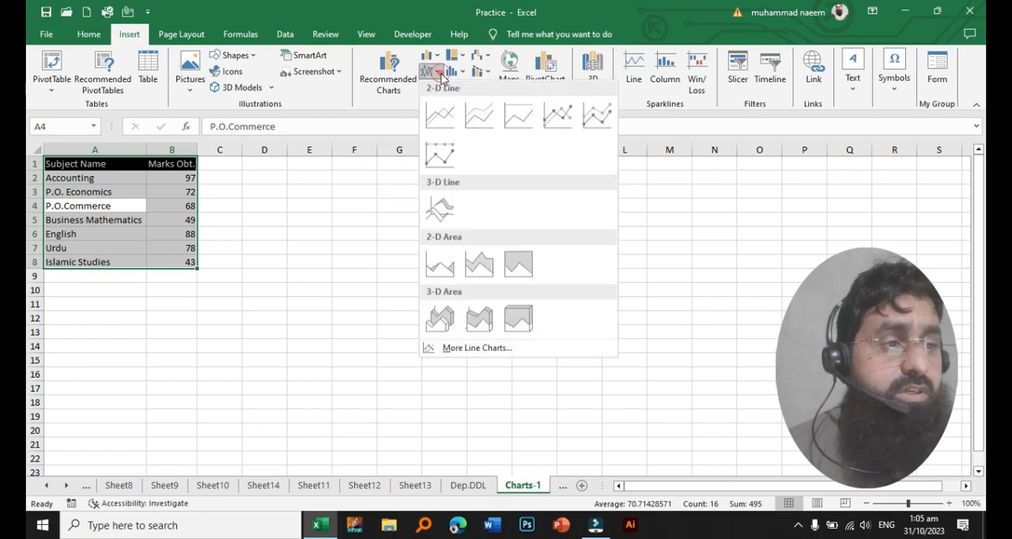
pyautogui.click(370, 208)
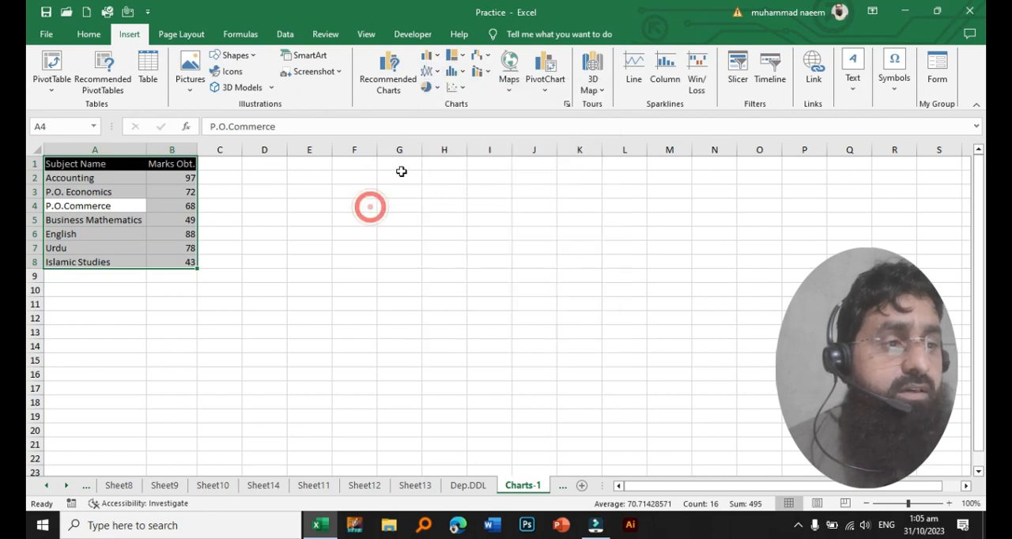
pyautogui.click(438, 88)
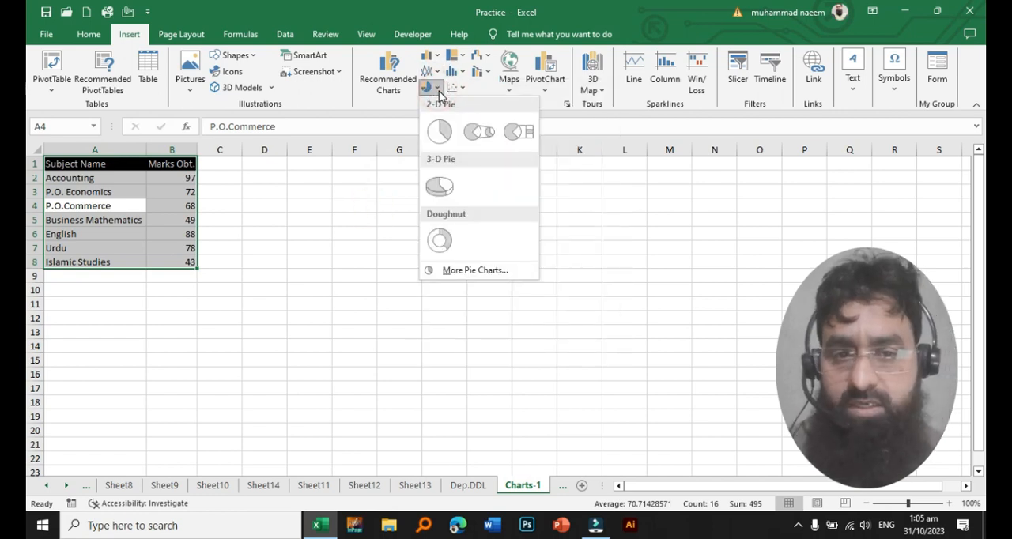
pyautogui.click(362, 297)
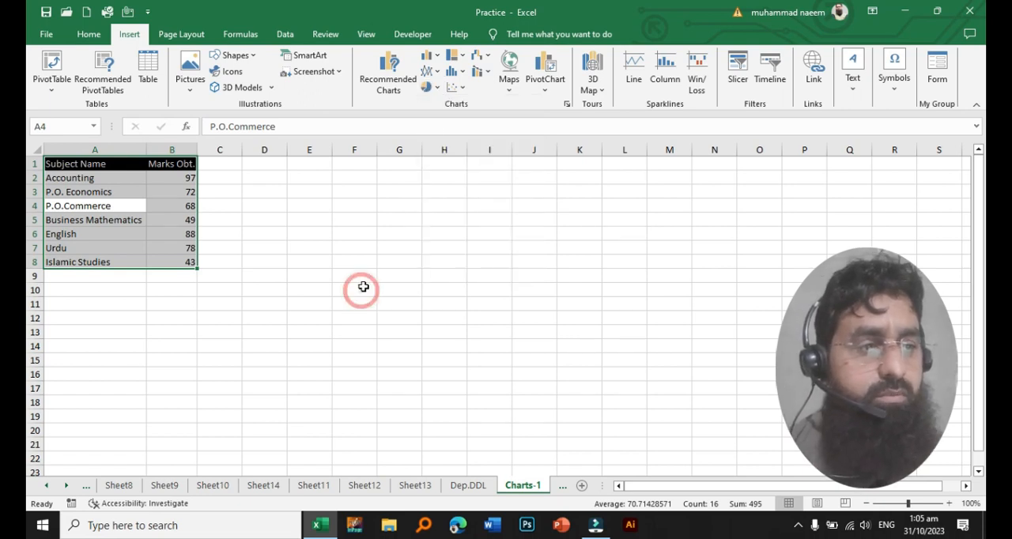
pyautogui.click(464, 60)
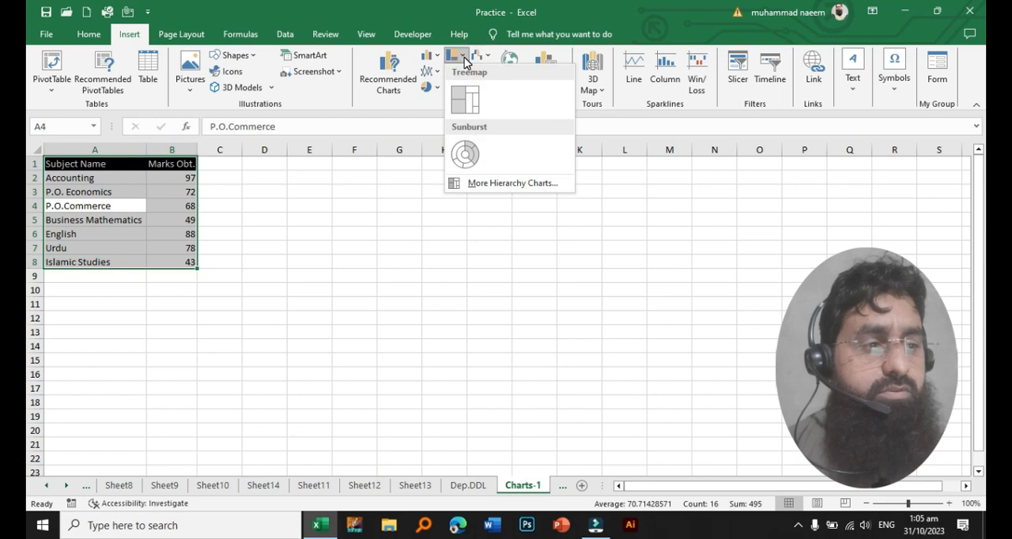
pyautogui.click(393, 286)
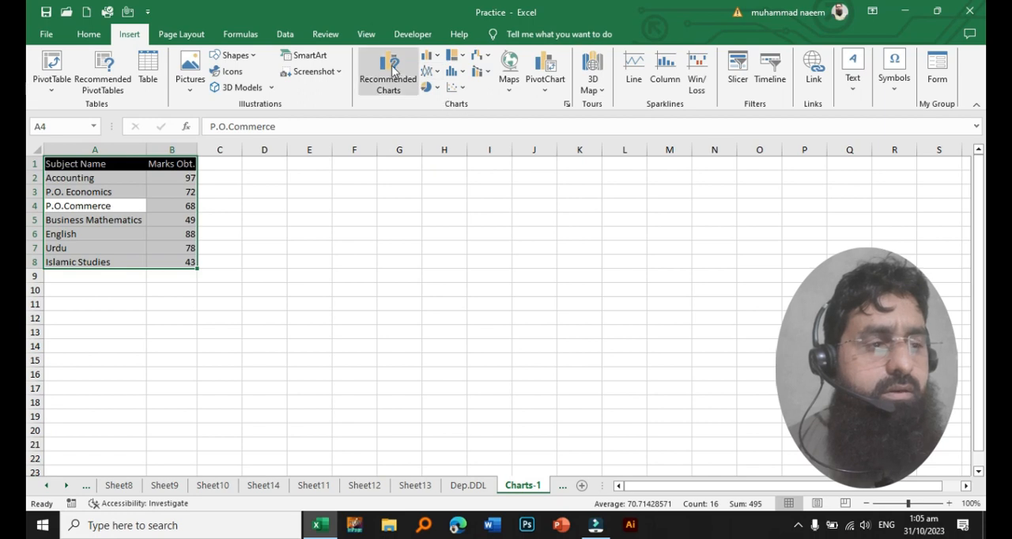
# - View the recommended charts again with the Insert Chart dialog moved clear of the data, and close it without inserting
pyautogui.click(566, 105)
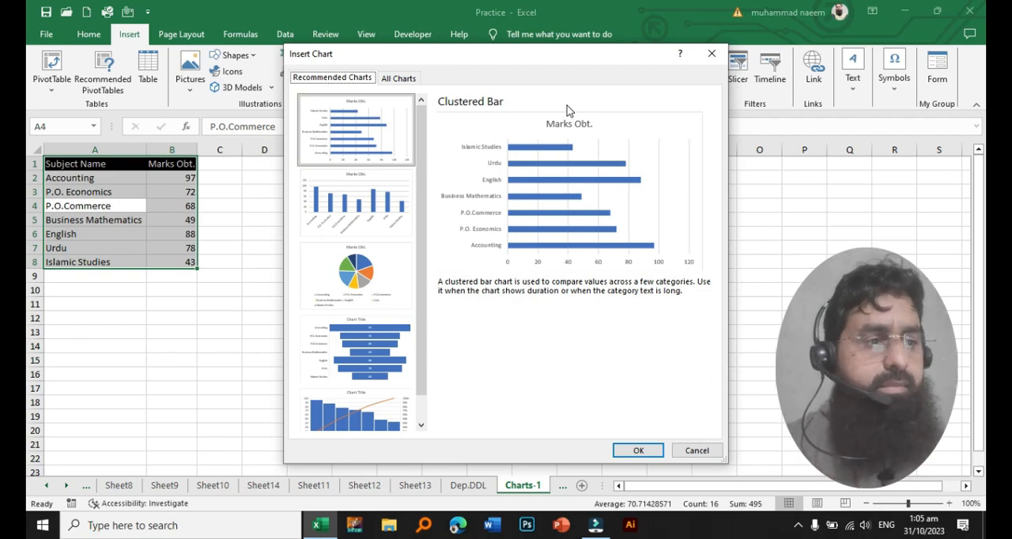
pyautogui.moveTo(509, 57); pyautogui.dragTo(647, 59)
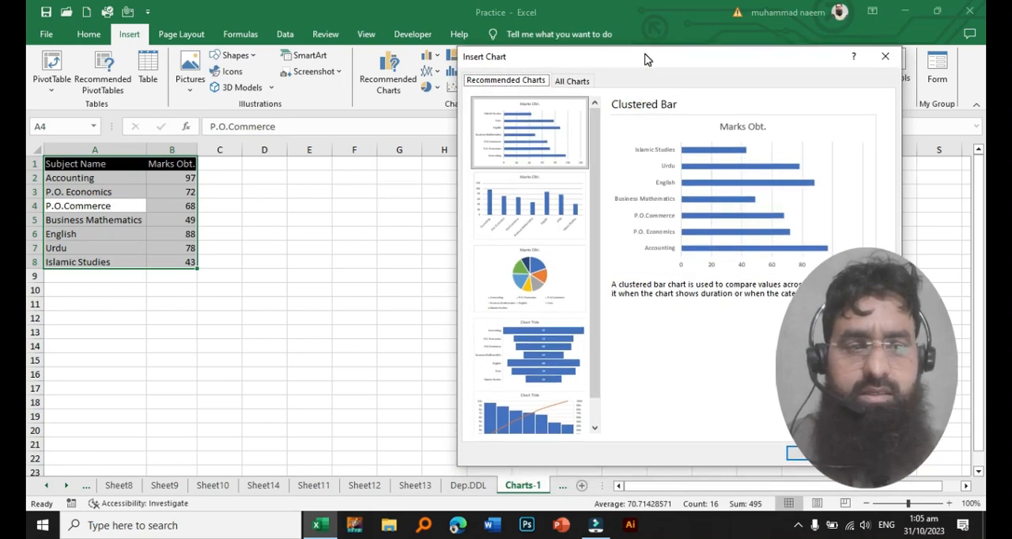
pyautogui.click(868, 453)
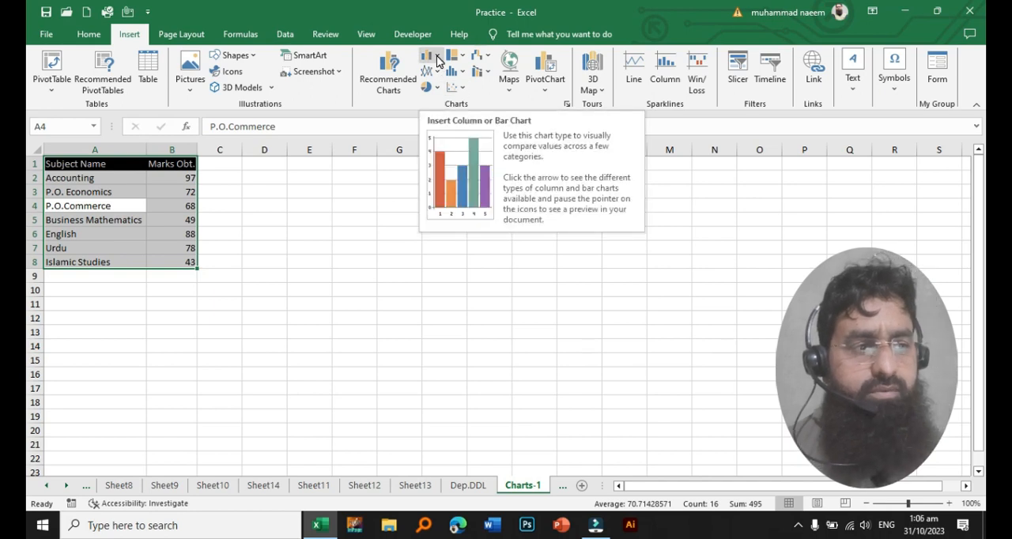
# - Insert a 2-D Clustered Column chart of the marks and place it beside the table, spanning columns E to K
pyautogui.click(438, 61)
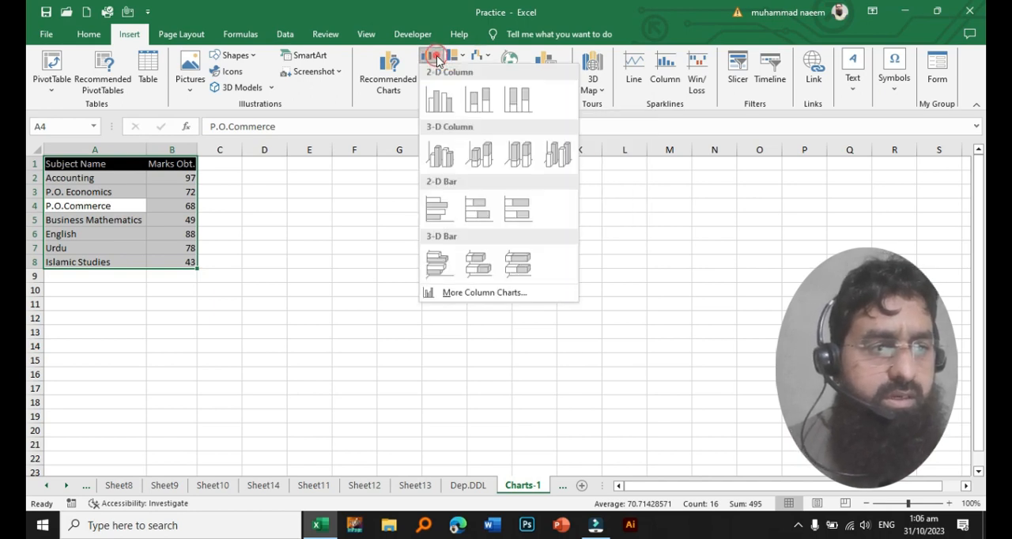
pyautogui.click(442, 105)
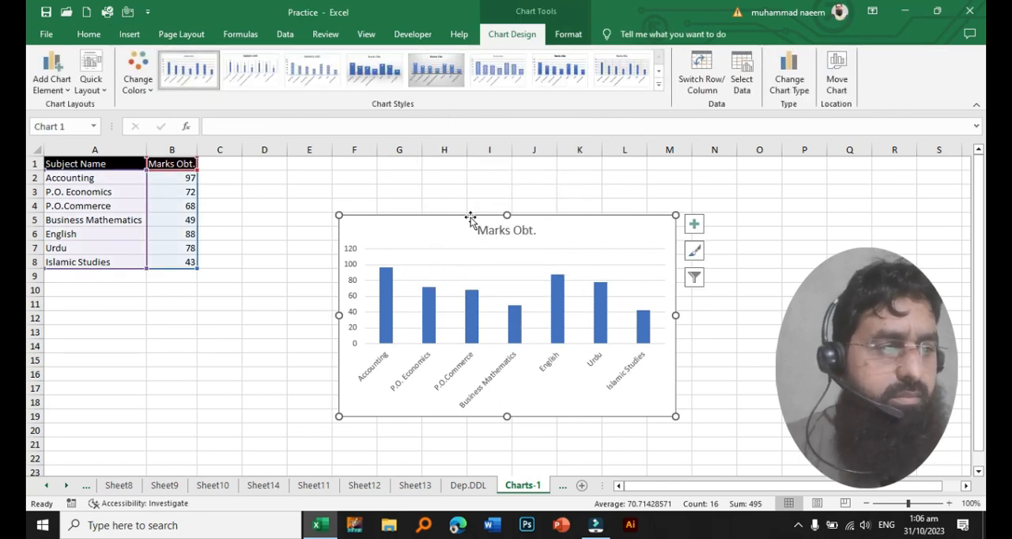
pyautogui.moveTo(469, 219); pyautogui.dragTo(398, 153)
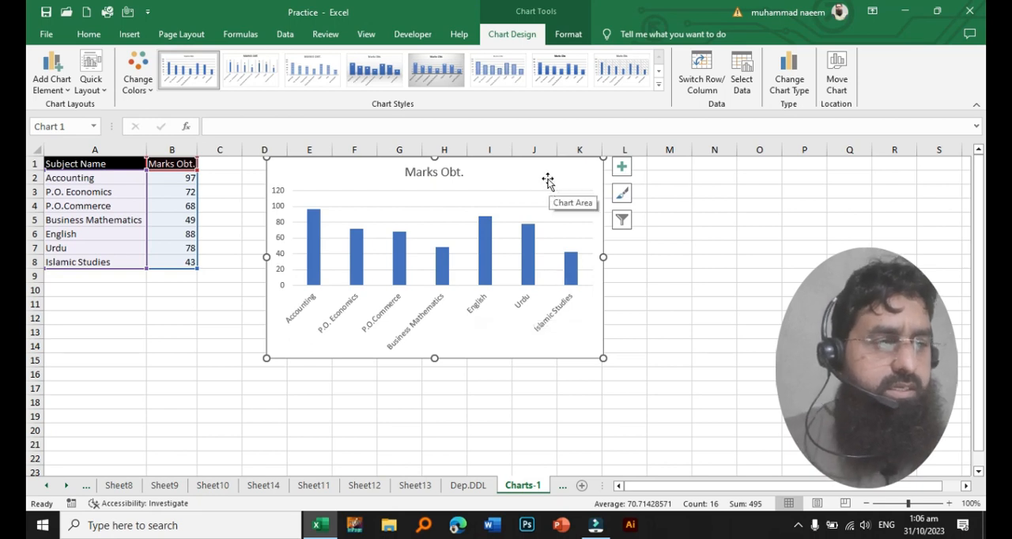
pyautogui.moveTo(538, 171); pyautogui.dragTo(538, 180)
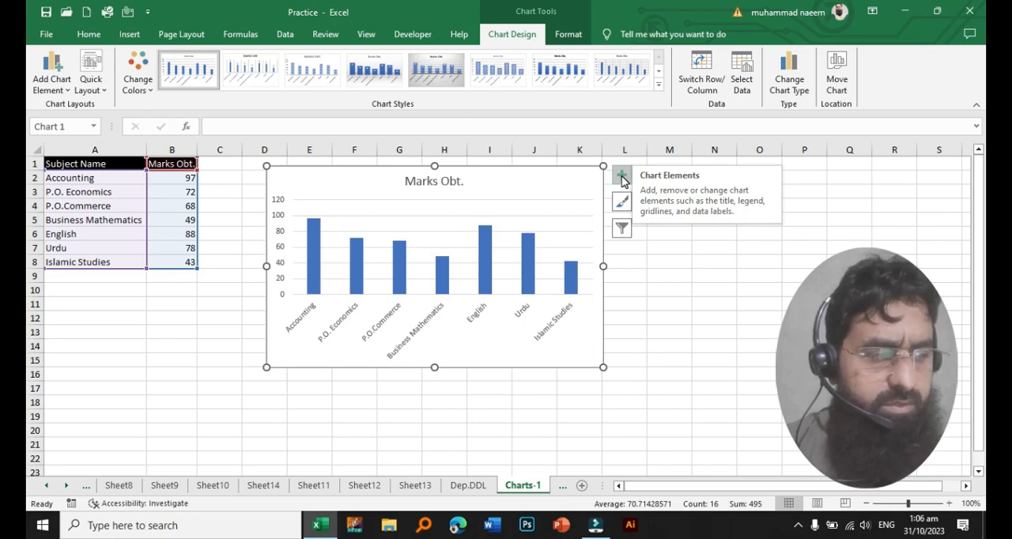
# - Hide all axes of the column chart and show them again
pyautogui.click(621, 177)
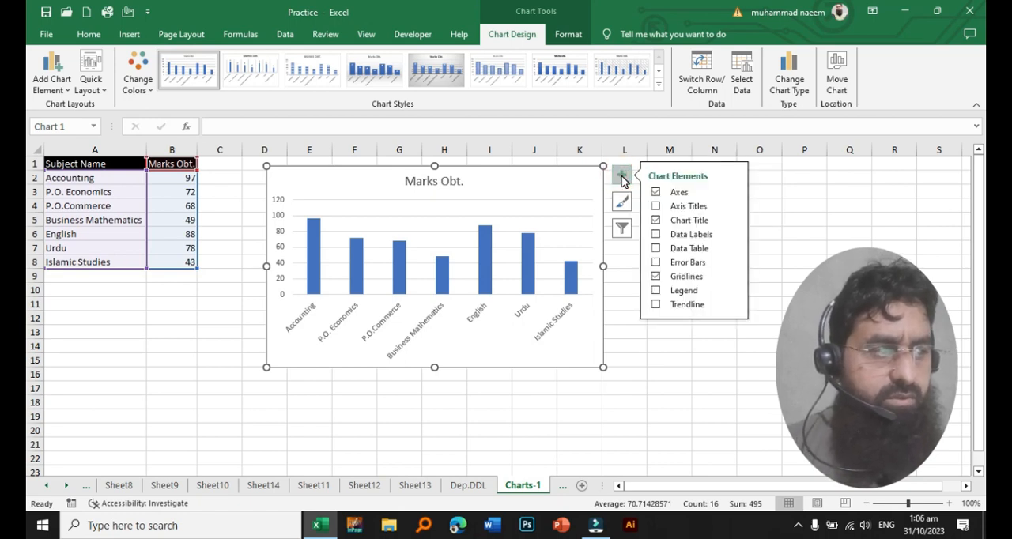
pyautogui.click(657, 194)
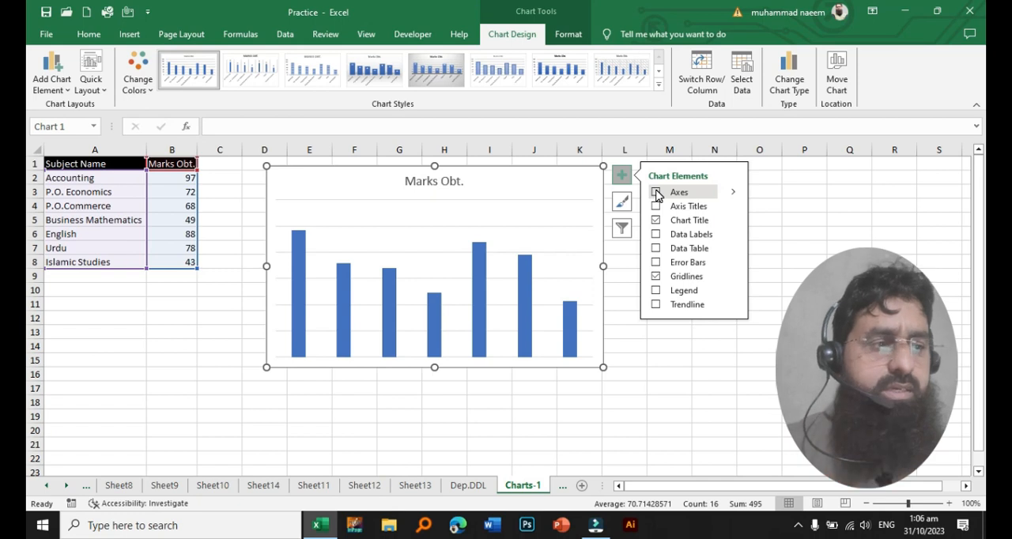
pyautogui.click(657, 193)
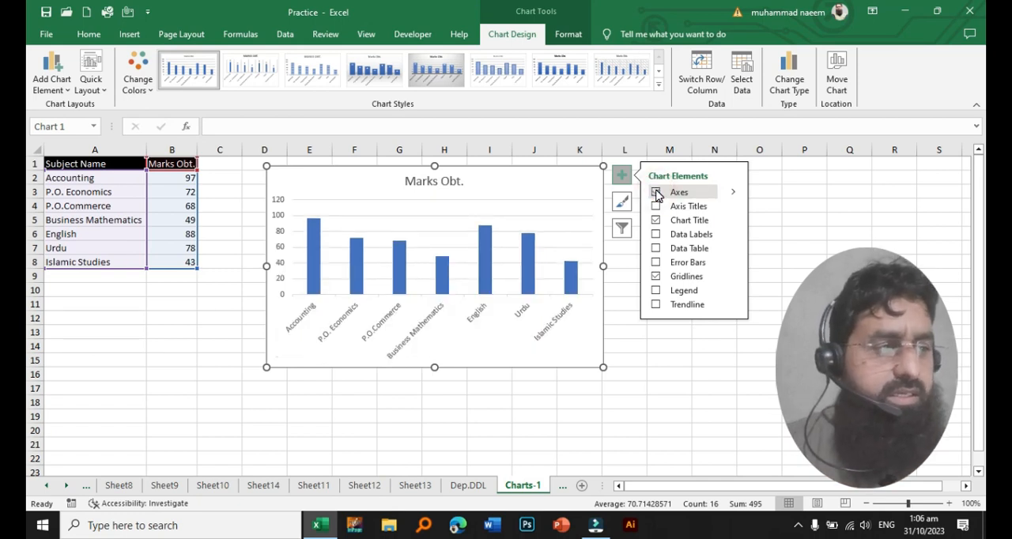
# - Hide only the primary vertical axis of the column chart
pyautogui.click(734, 192)
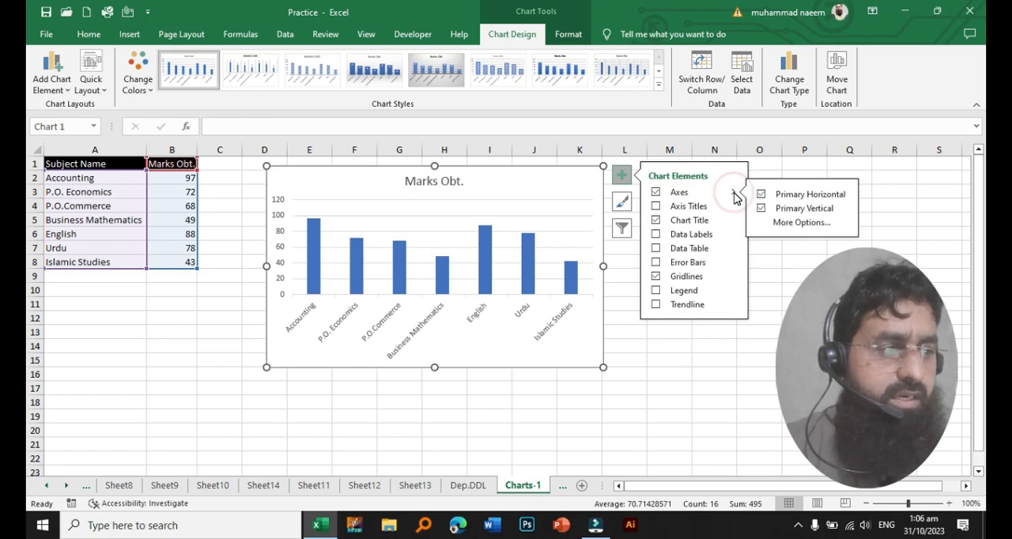
pyautogui.click(789, 214)
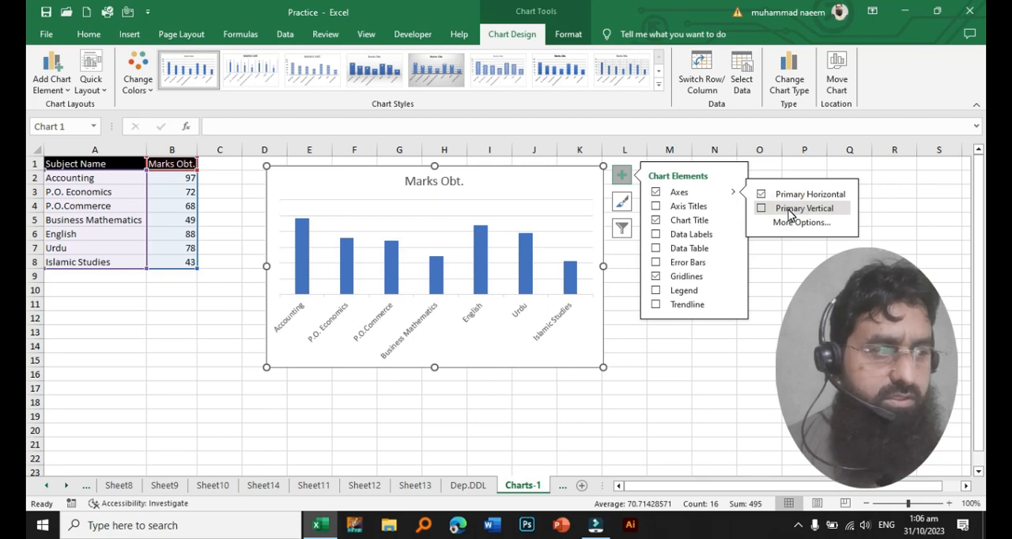
# - Show the chart's primary vertical axis again and add titles to both axes
pyautogui.click(762, 209)
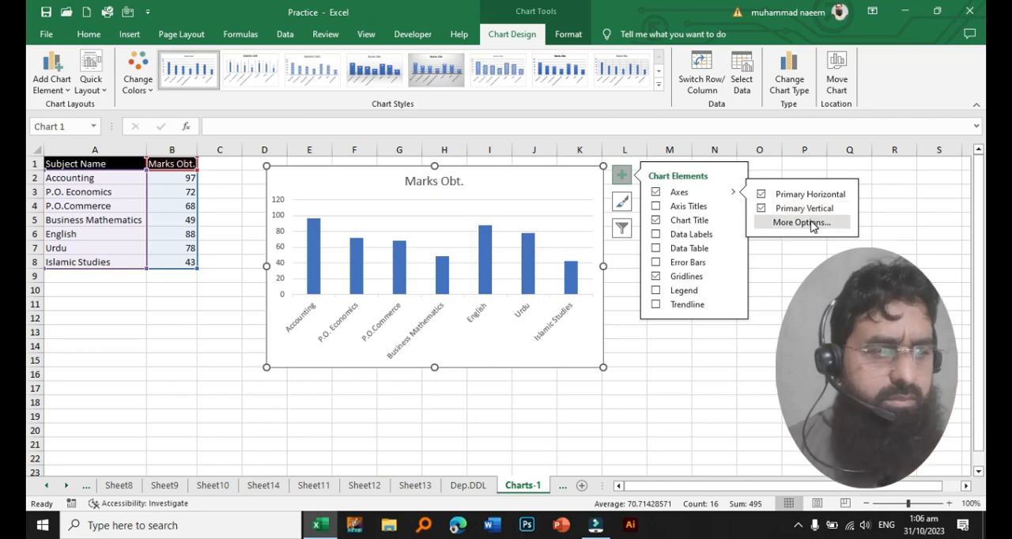
pyautogui.click(688, 207)
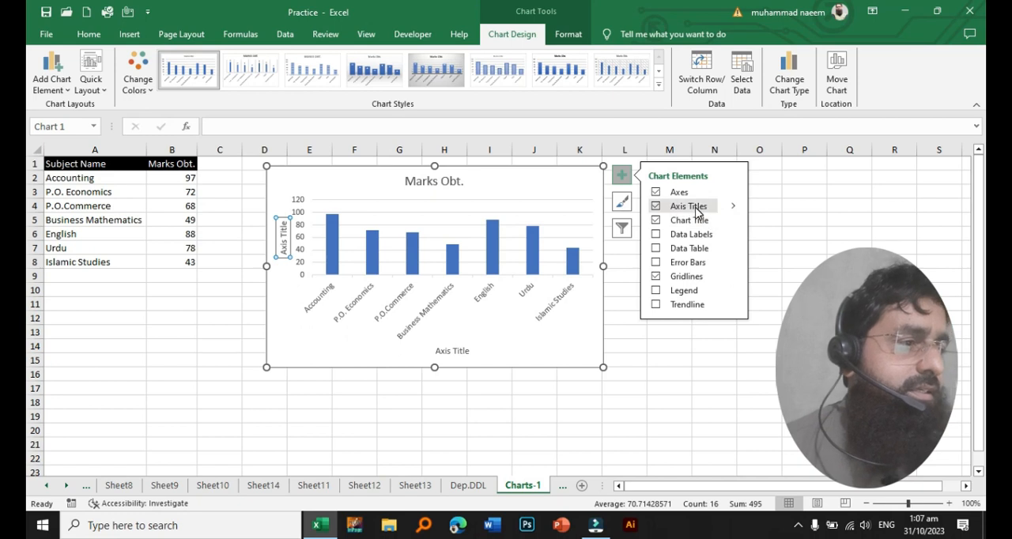
pyautogui.click(695, 207)
pyautogui.click(696, 208)
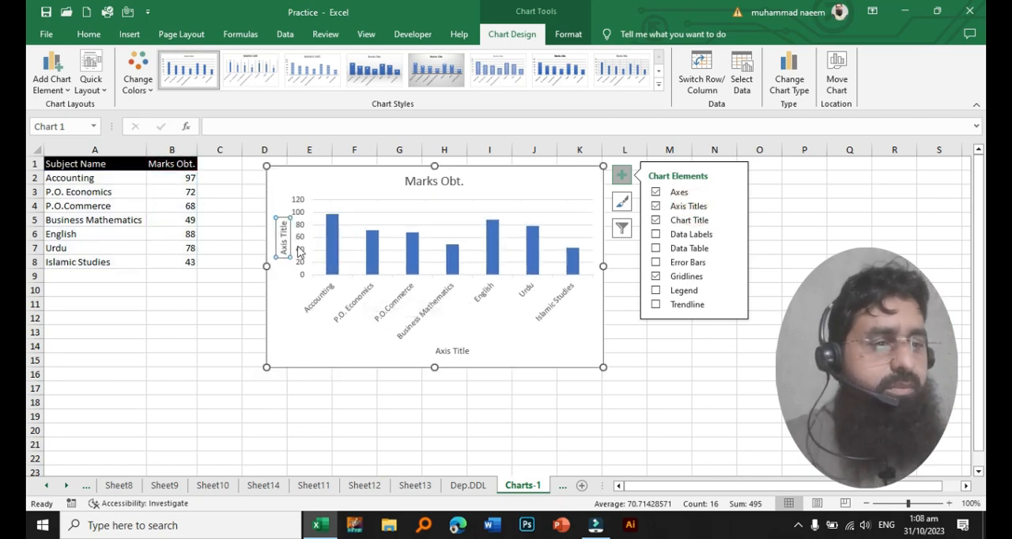
# - Set the vertical axis title of the chart to "Marks Obt."
pyautogui.click(285, 225)
pyautogui.moveTo(286, 222); pyautogui.dragTo(281, 254)
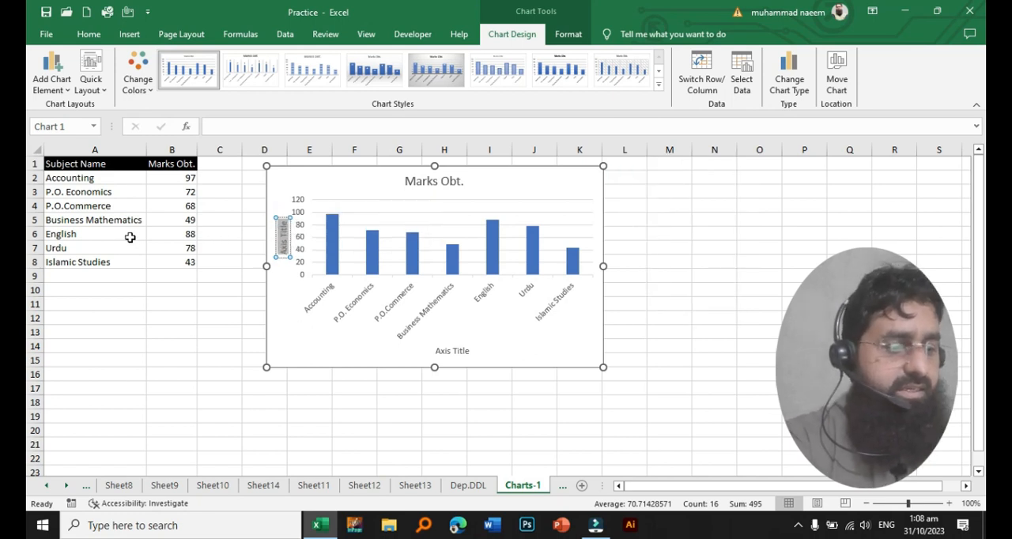
pyautogui.write('Marks Obt.')
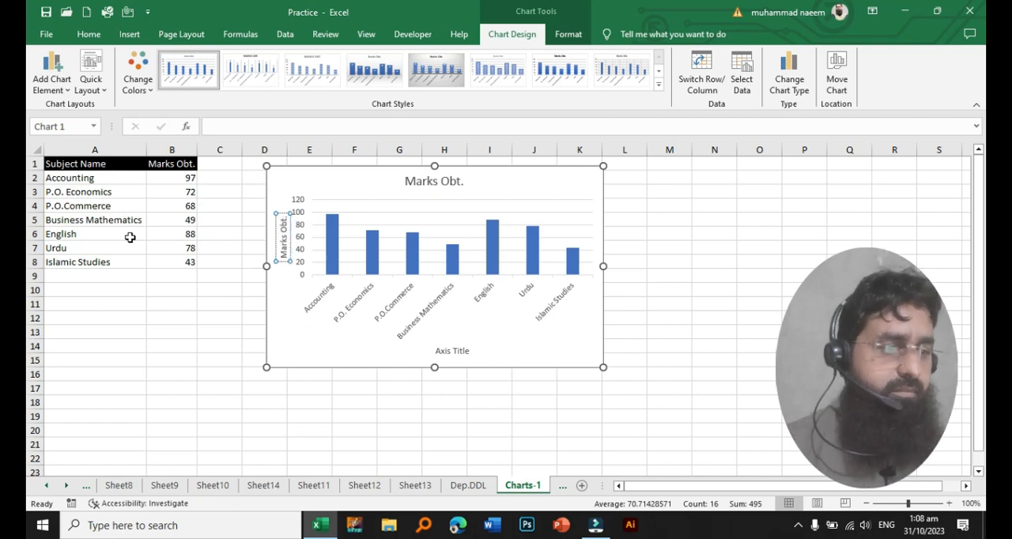
# - Set the horizontal axis title to "Subject name" without a second line and deselect the chart
pyautogui.click(465, 352)
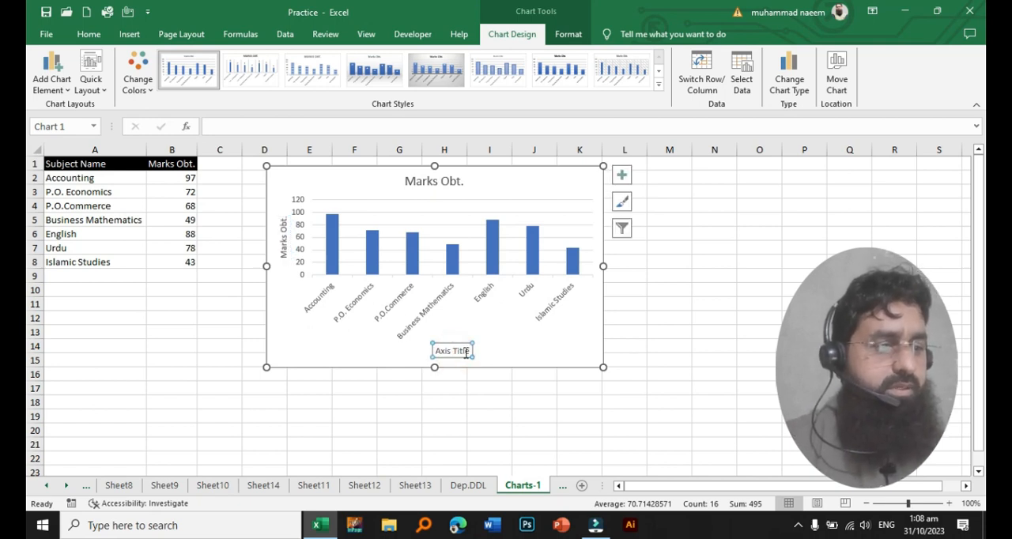
pyautogui.tripleClick(465, 352)
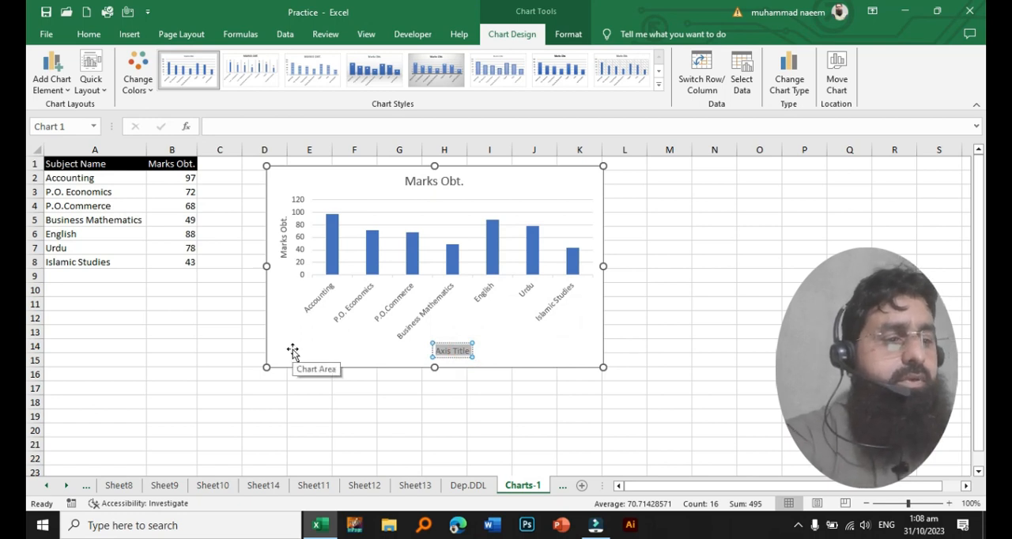
pyautogui.write('Subject name')
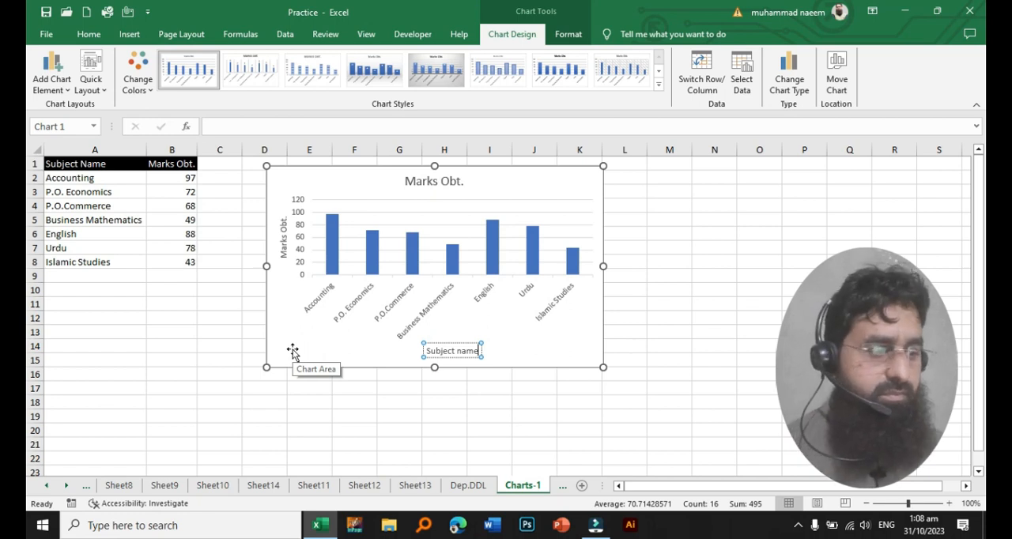
pyautogui.press('Return')
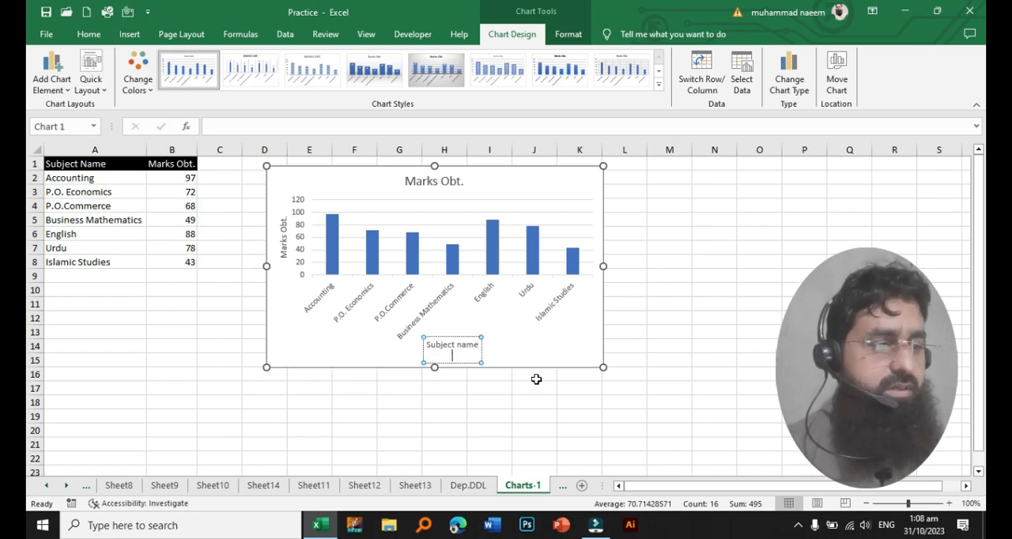
pyautogui.press('BackSpace')
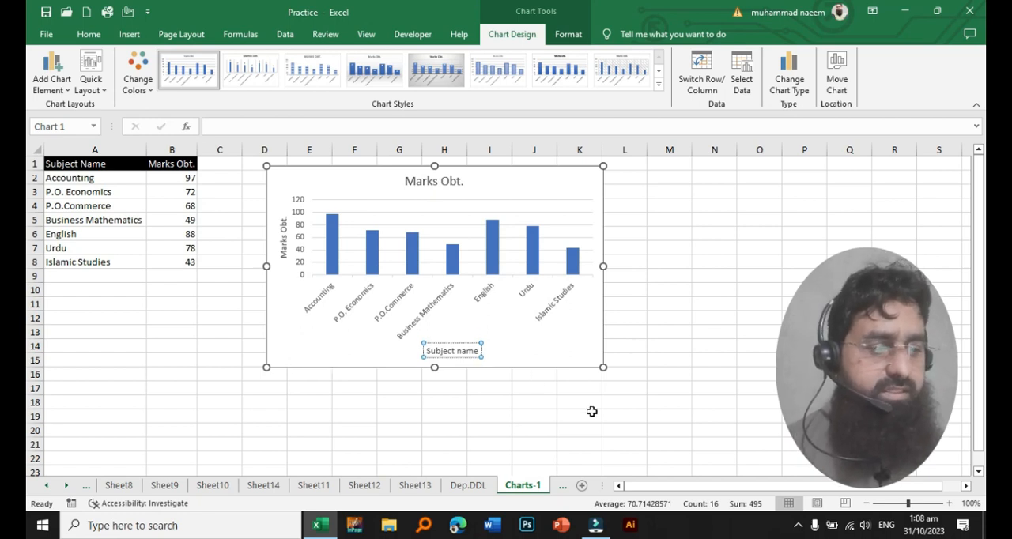
pyautogui.click(591, 411)
# - Add data labels to the chart's columns and show the label placement options
pyautogui.click(581, 188)
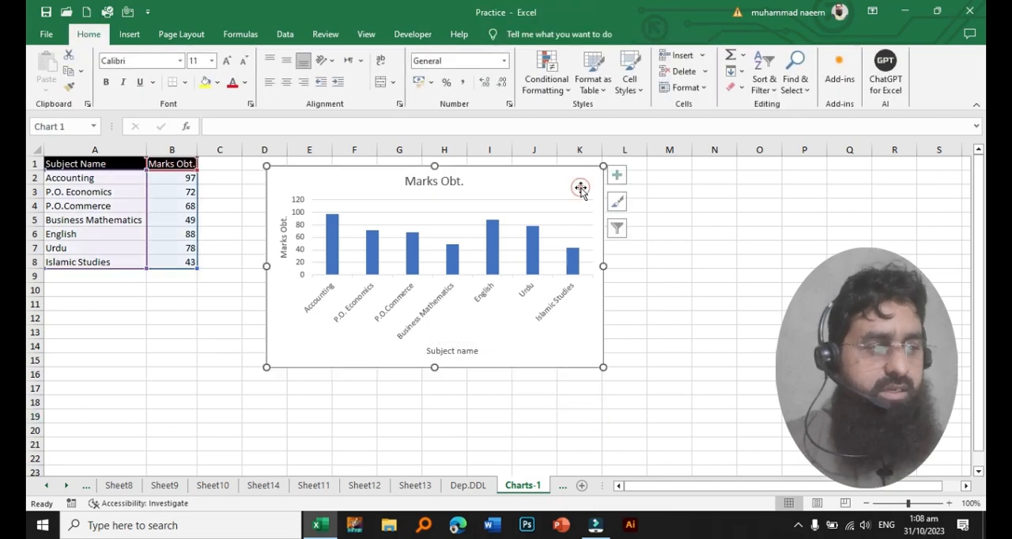
pyautogui.click(621, 177)
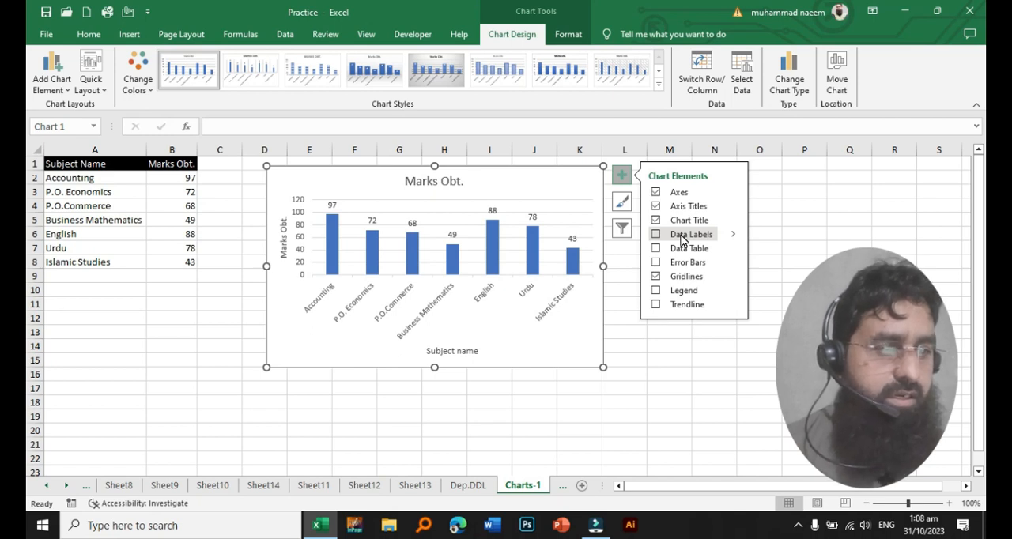
pyautogui.click(681, 236)
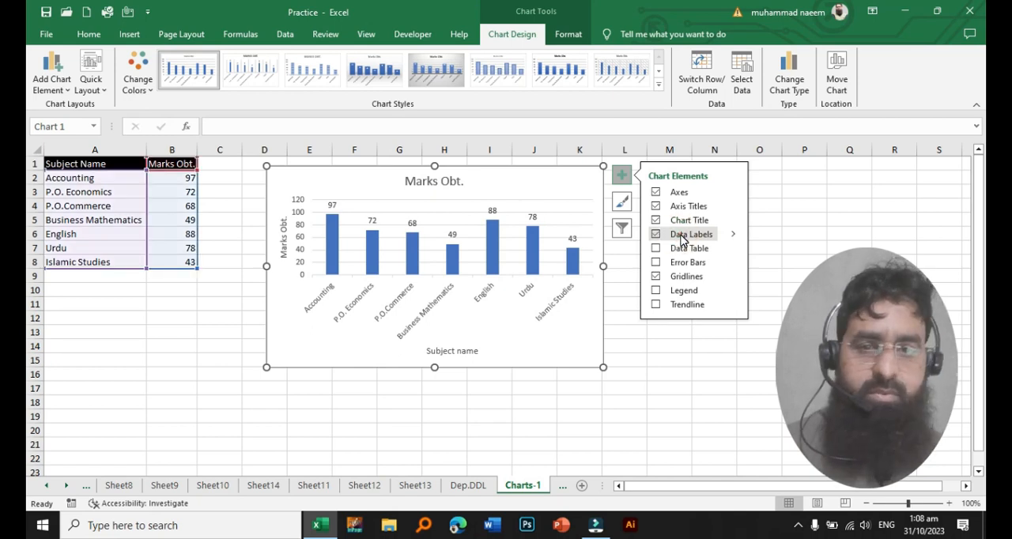
pyautogui.click(733, 236)
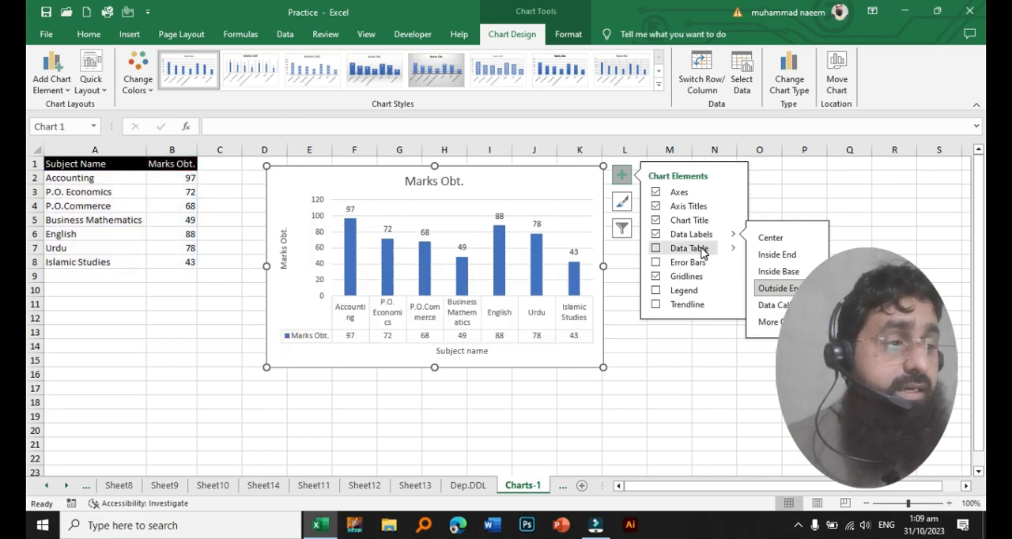
# - Add a data table to the chart and remove it, and hide the gridlines and show them again
pyautogui.click(701, 250)
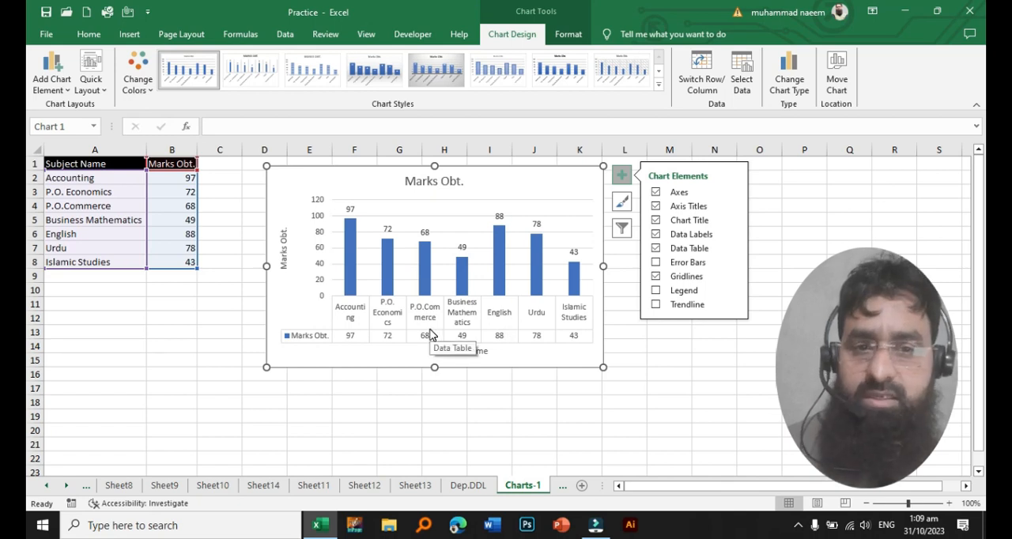
pyautogui.click(684, 250)
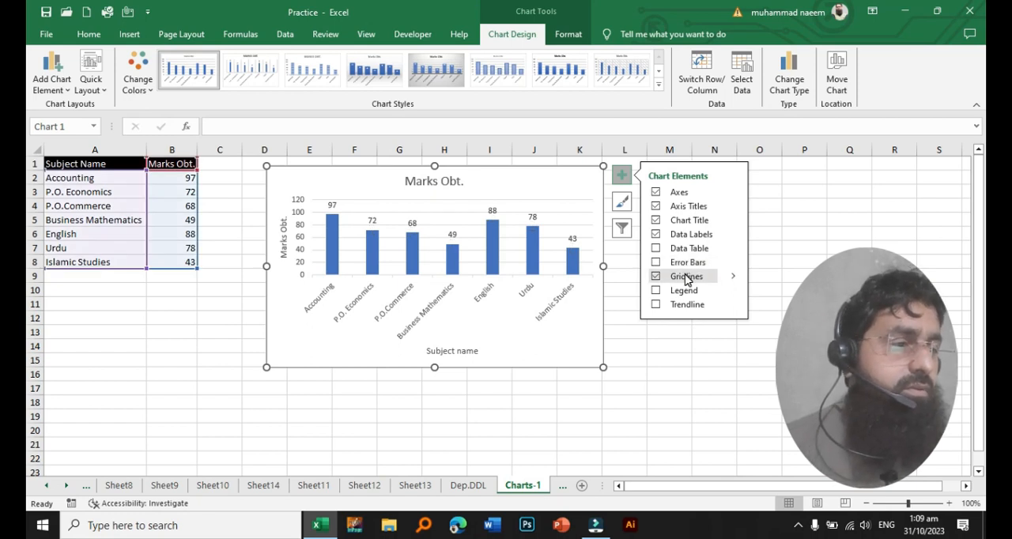
pyautogui.click(691, 281)
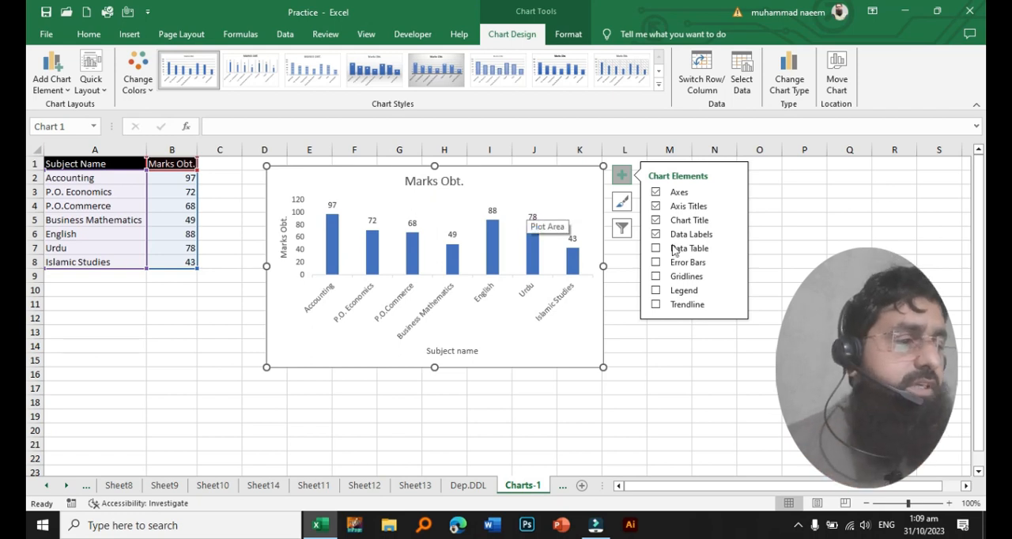
pyautogui.click(698, 277)
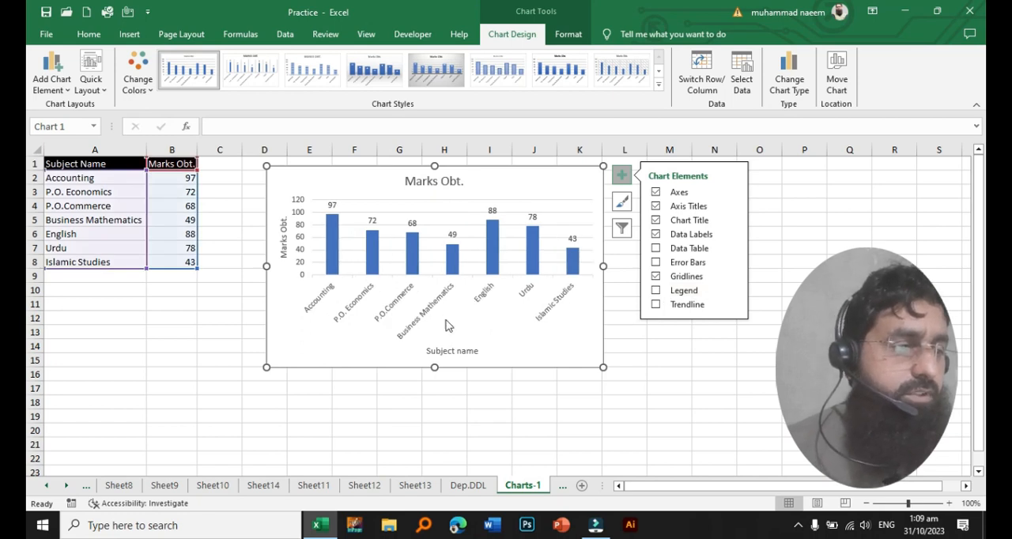
# - Add a legend to the chart and remove it, and do the same with a trendline
pyautogui.click(677, 291)
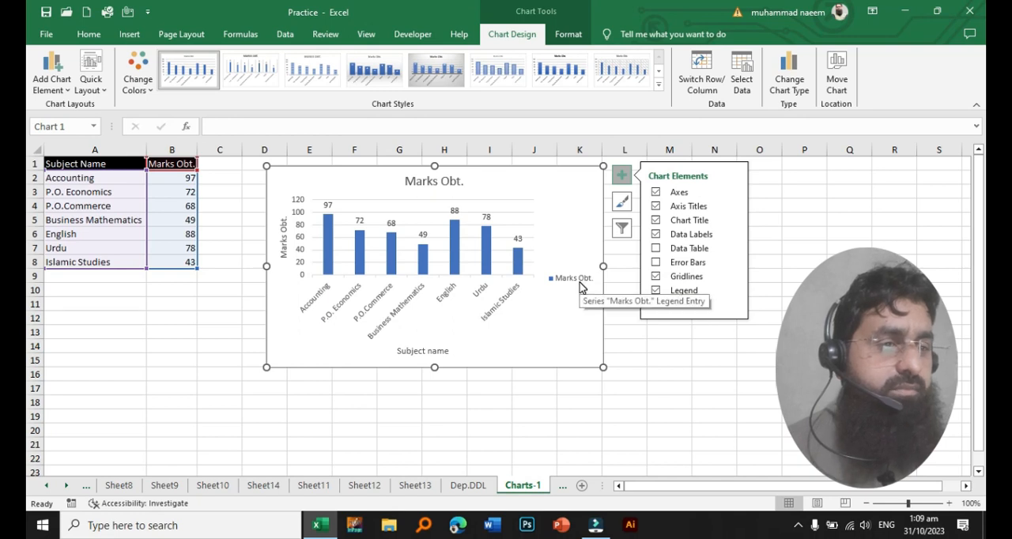
pyautogui.click(692, 291)
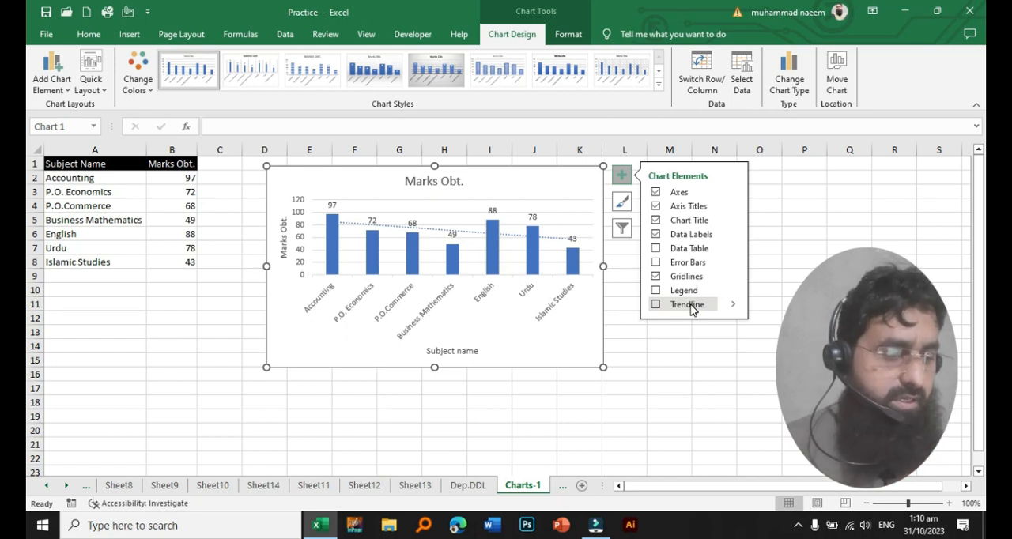
pyautogui.click(693, 306)
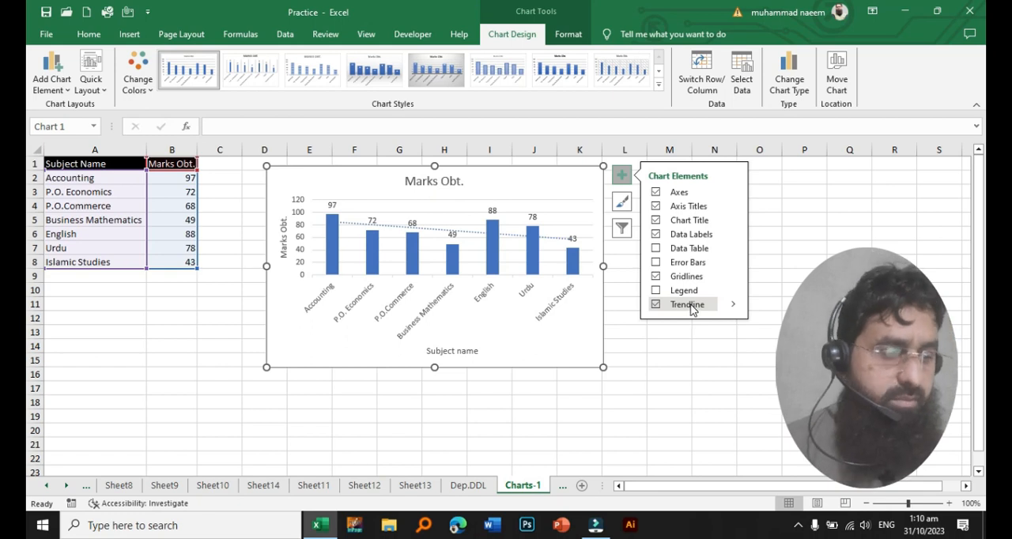
pyautogui.click(692, 307)
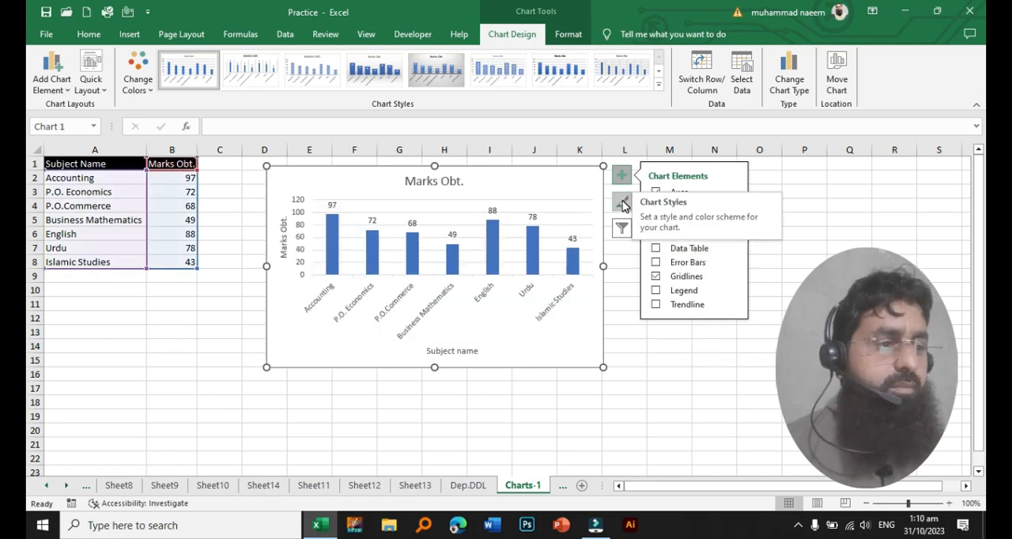
# - Apply the dark-background chart style with gradient columns and the second Colorful palette to the chart
pyautogui.click(623, 205)
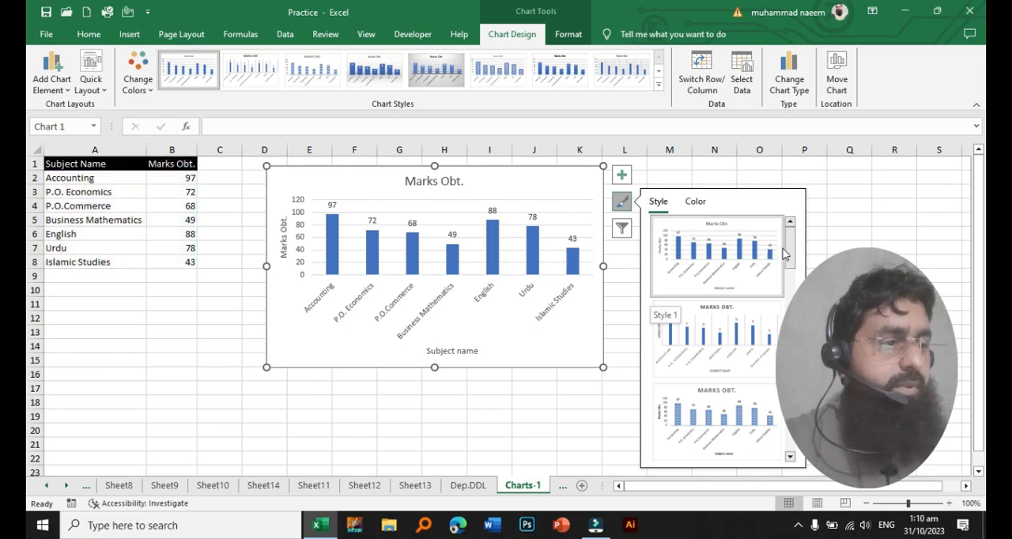
pyautogui.moveTo(793, 250); pyautogui.dragTo(791, 360)
pyautogui.click(714, 385)
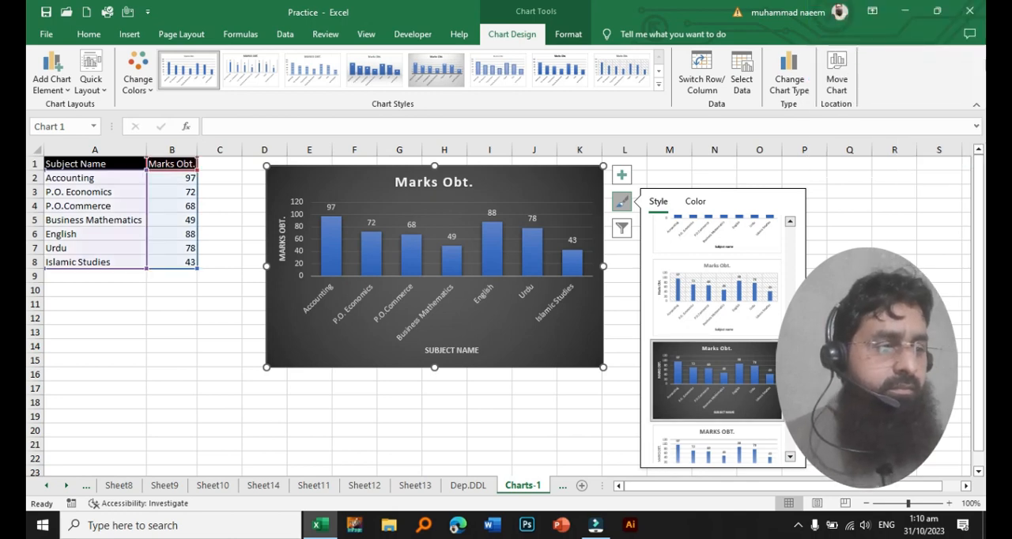
pyautogui.click(699, 202)
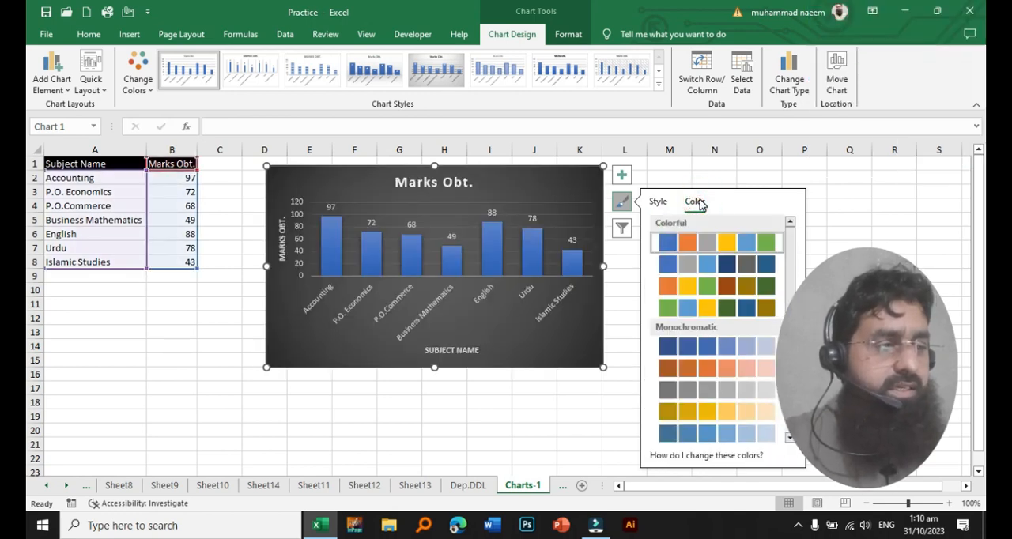
pyautogui.click(726, 266)
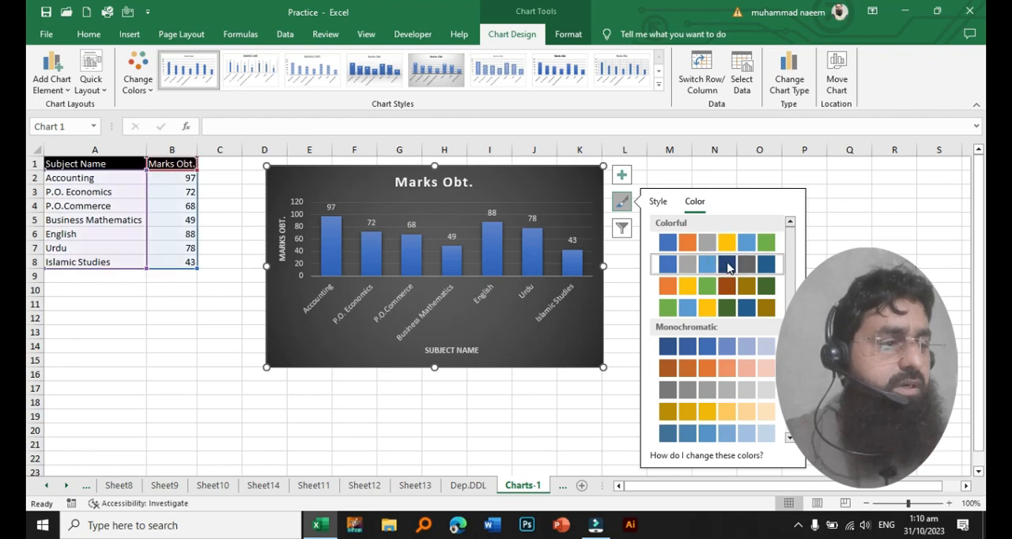
# - Filter the chart to the Accounting category only, and extend the applied filter with P.O. Economics
pyautogui.click(621, 227)
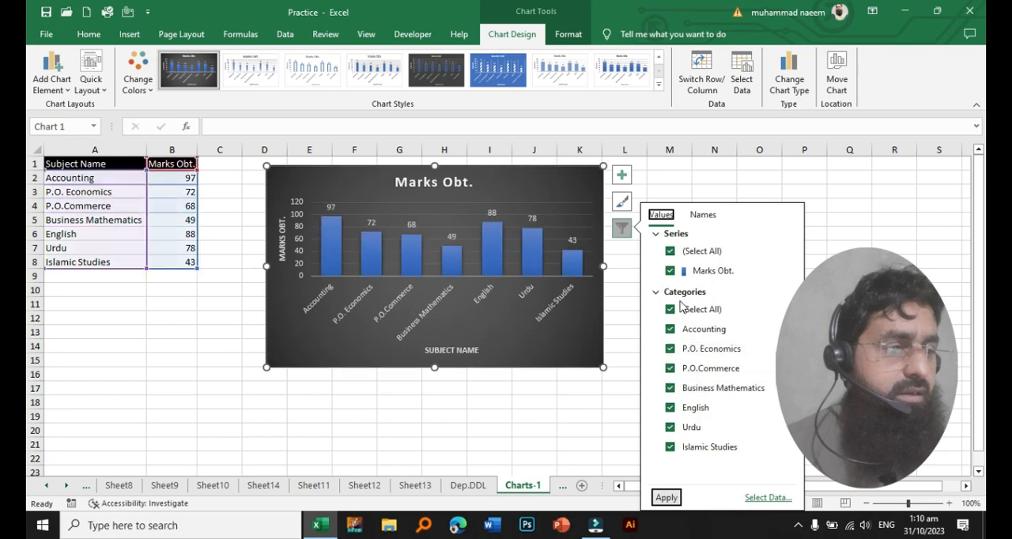
pyautogui.click(670, 310)
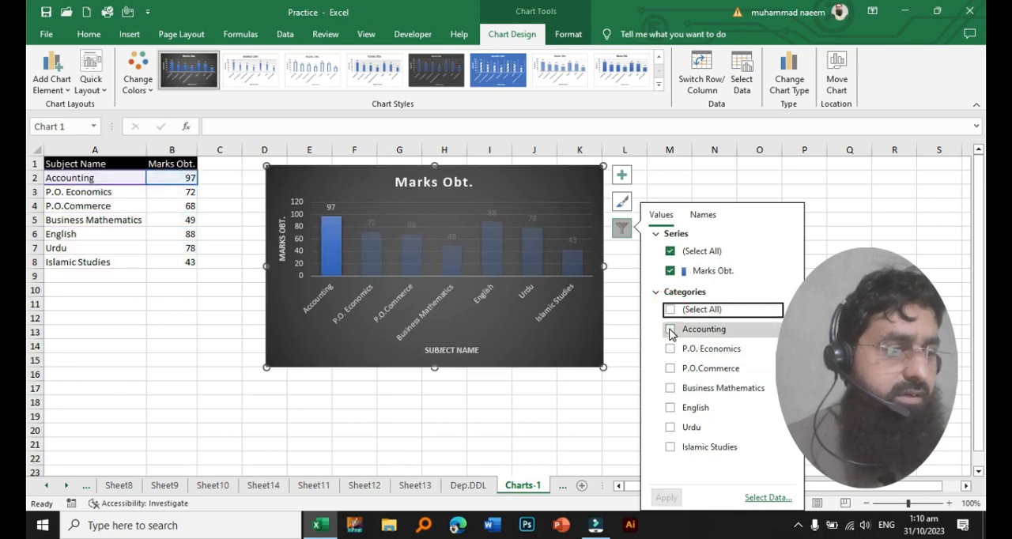
pyautogui.click(669, 332)
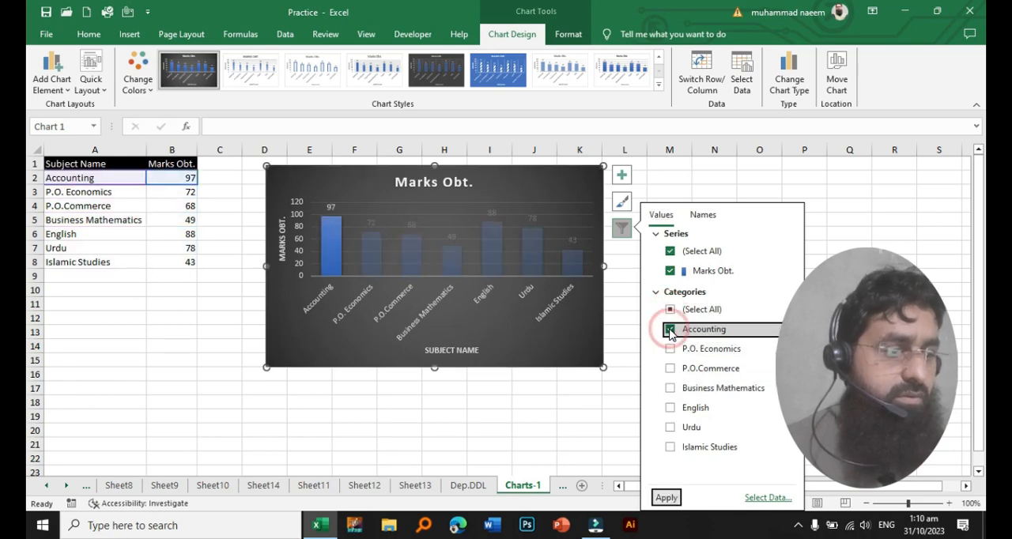
pyautogui.click(666, 498)
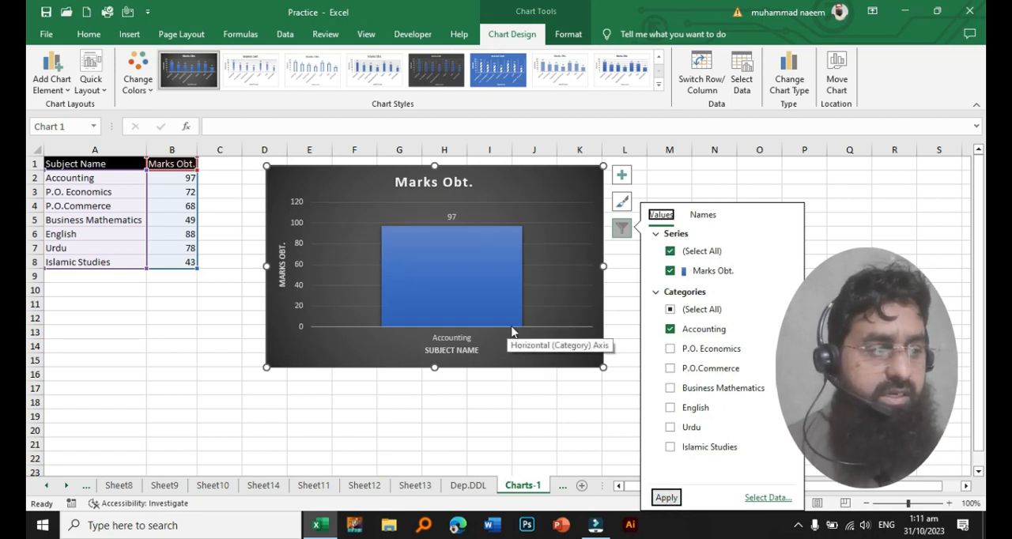
pyautogui.click(670, 349)
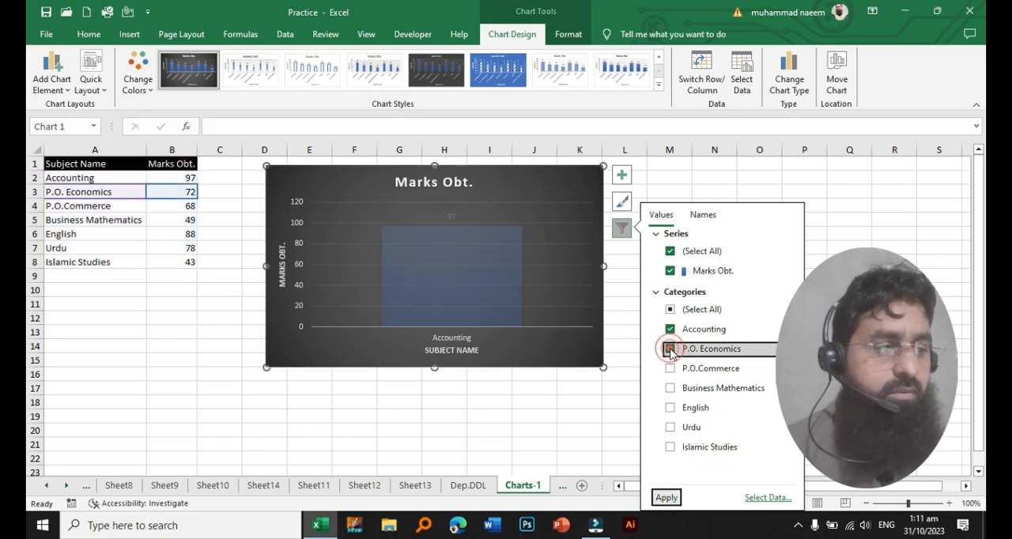
pyautogui.click(666, 499)
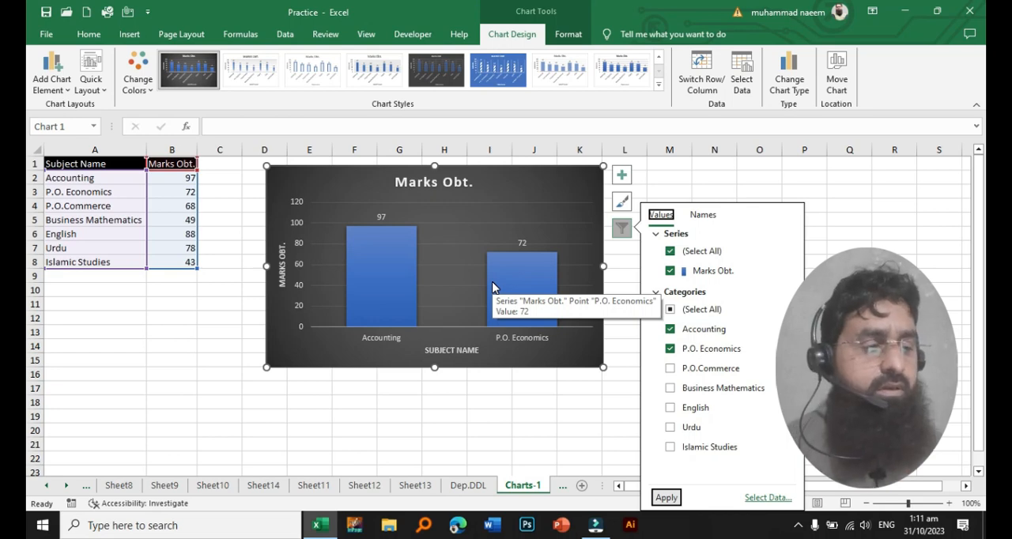
# - Restore all subject categories in the chart filter and view its series and category name options
pyautogui.click(671, 309)
pyautogui.click(671, 309)
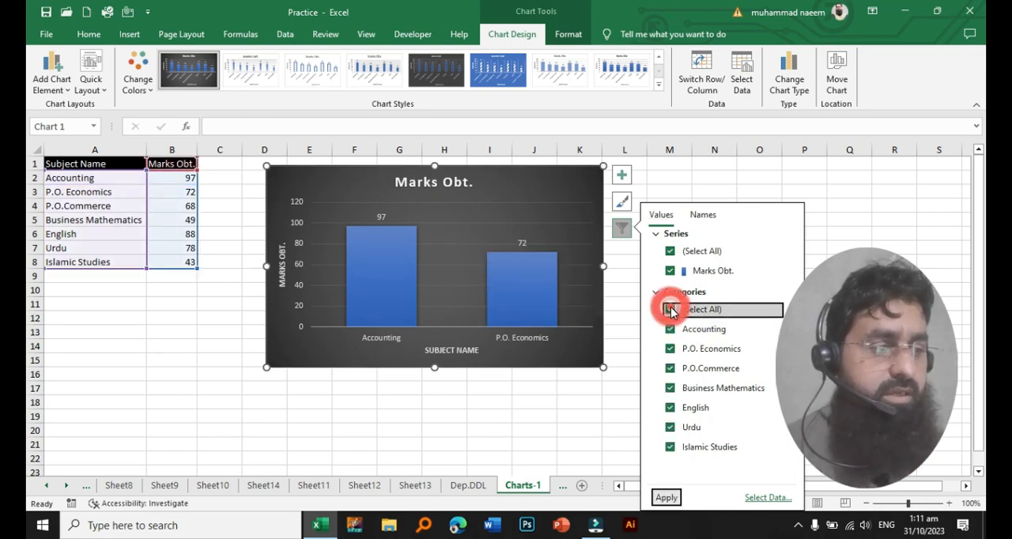
pyautogui.click(666, 498)
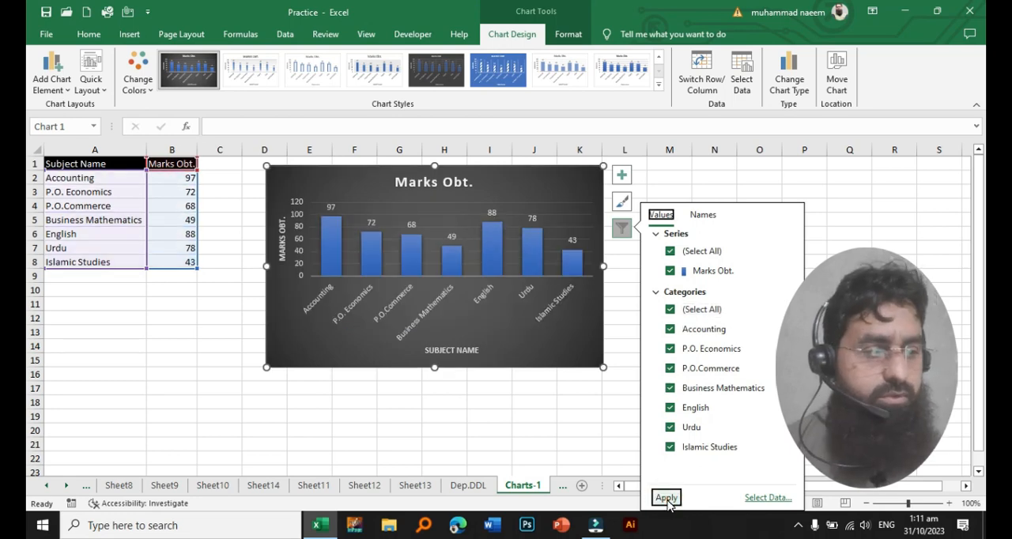
pyautogui.click(708, 216)
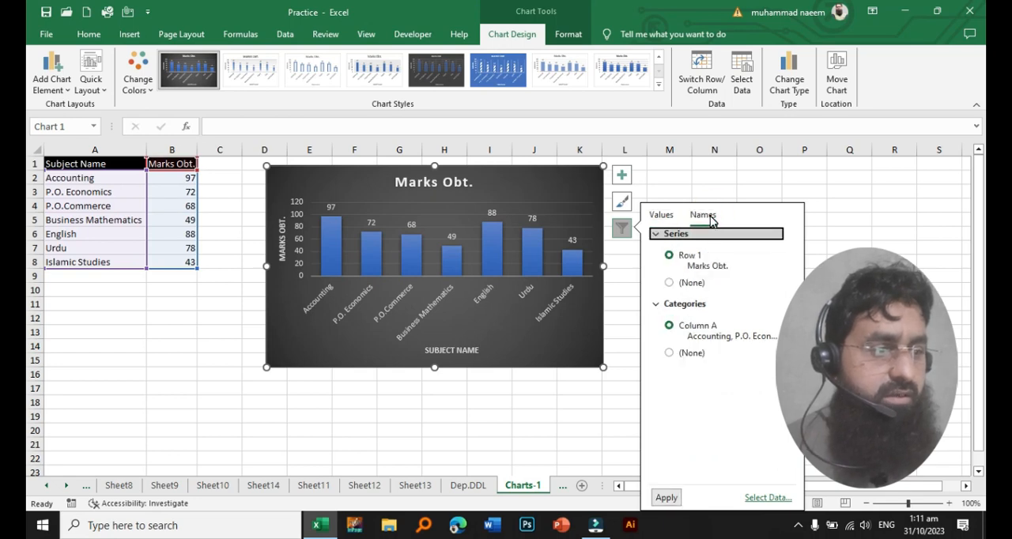
# - Review the selected chart's design and formatting tools, including the chart element list, quick layouts and full chart style gallery
pyautogui.click(617, 275)
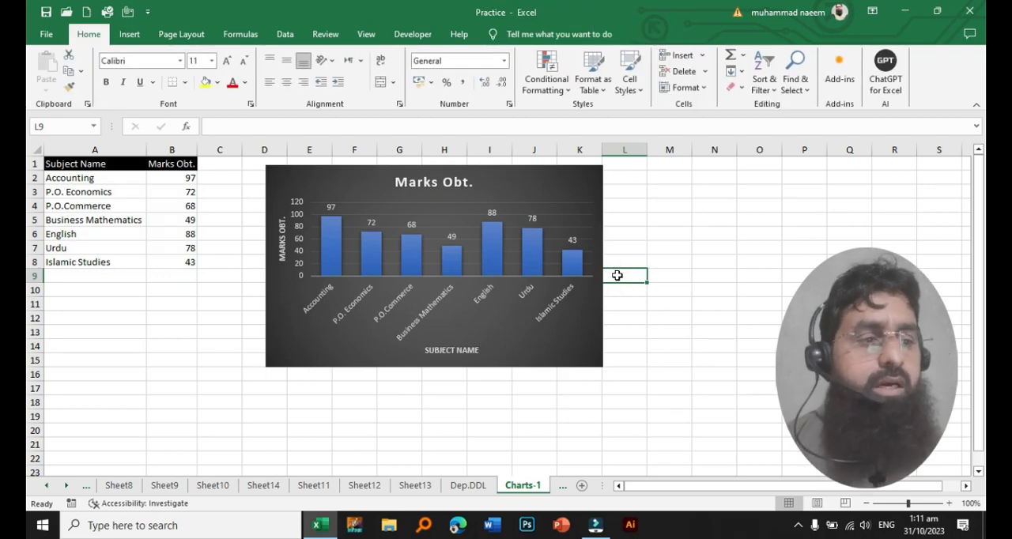
pyautogui.click(518, 181)
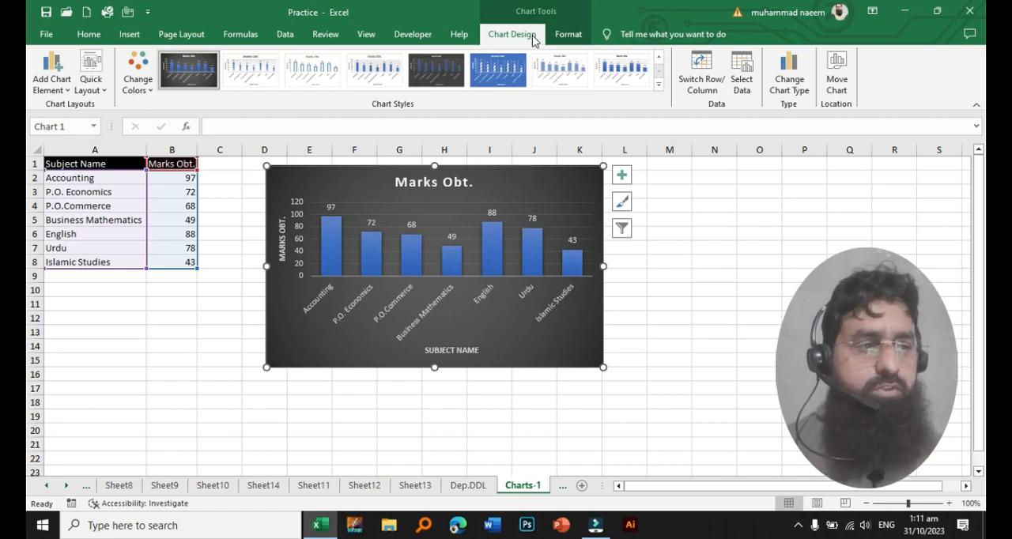
pyautogui.click(570, 36)
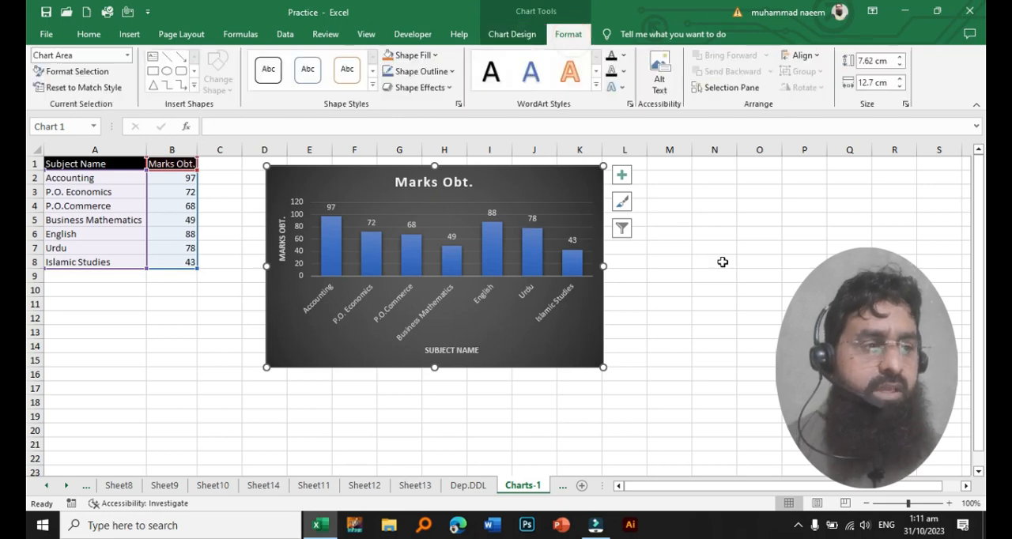
pyautogui.click(708, 257)
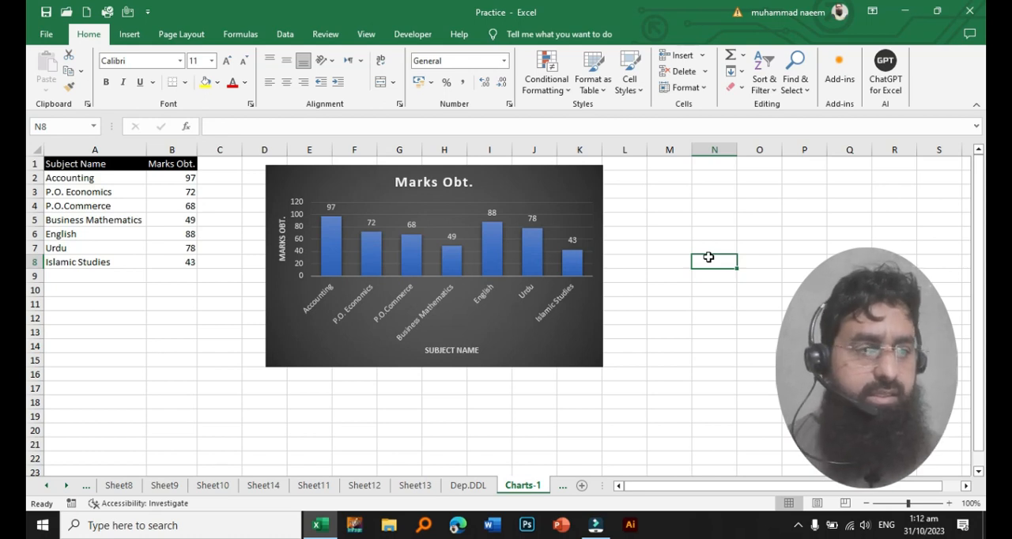
pyautogui.click(568, 180)
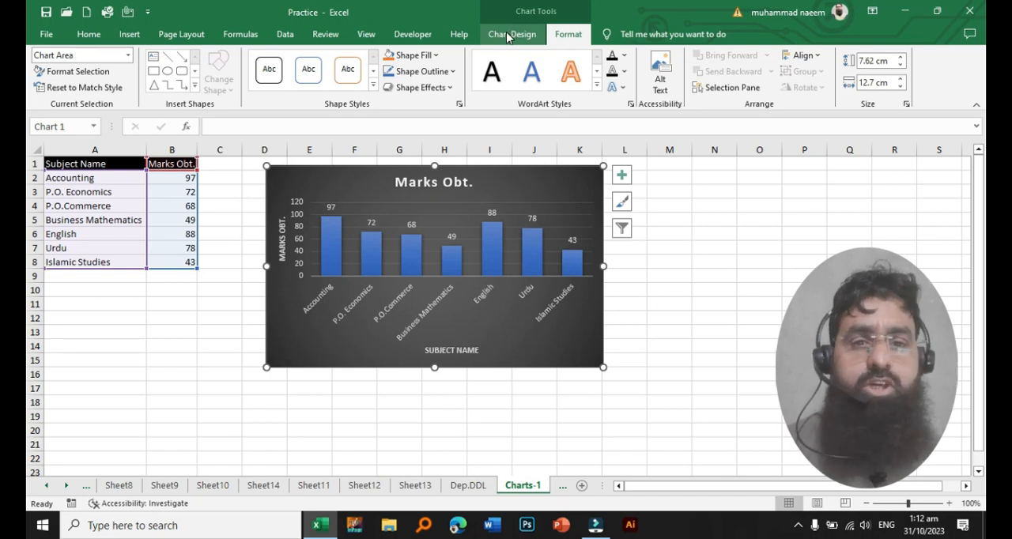
pyautogui.click(509, 36)
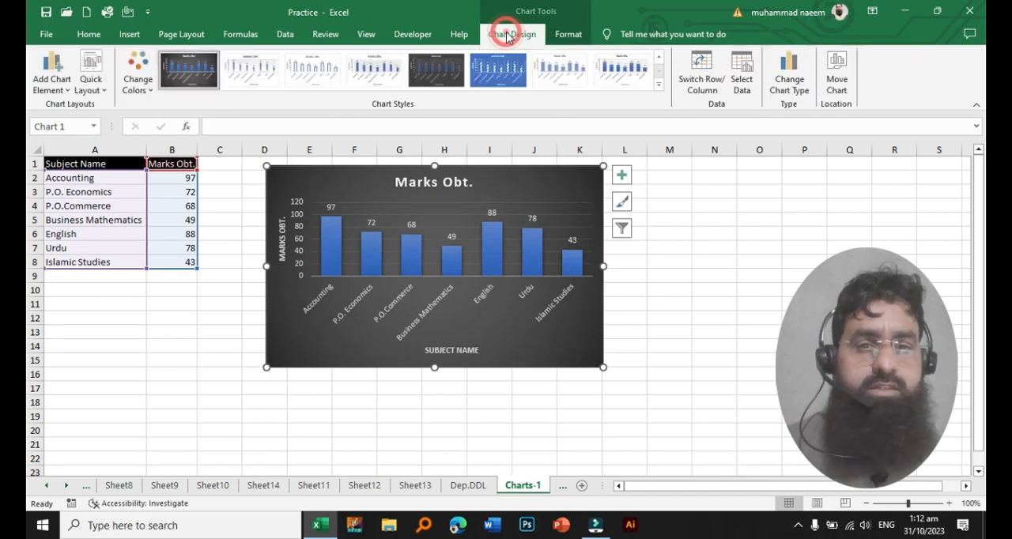
pyautogui.click(68, 93)
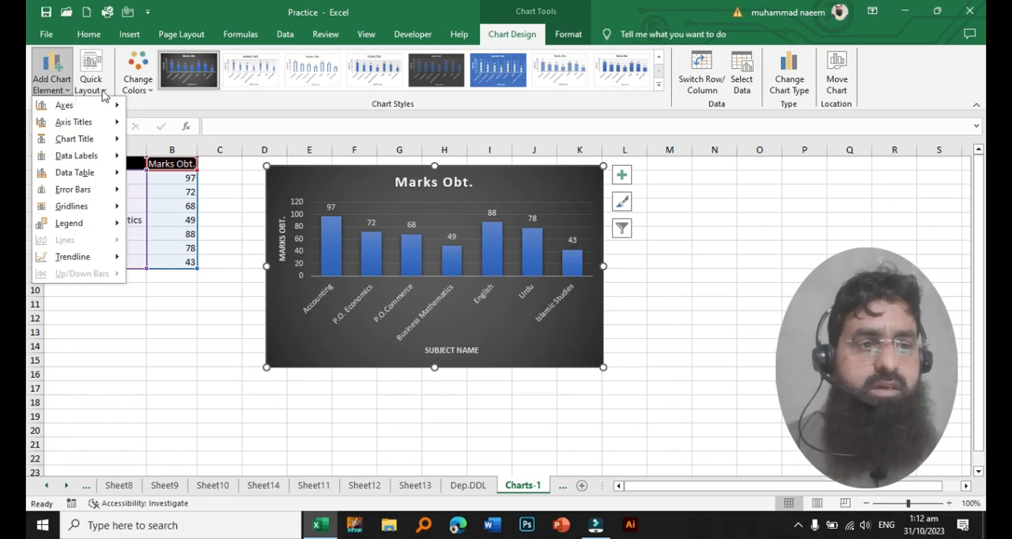
pyautogui.click(105, 94)
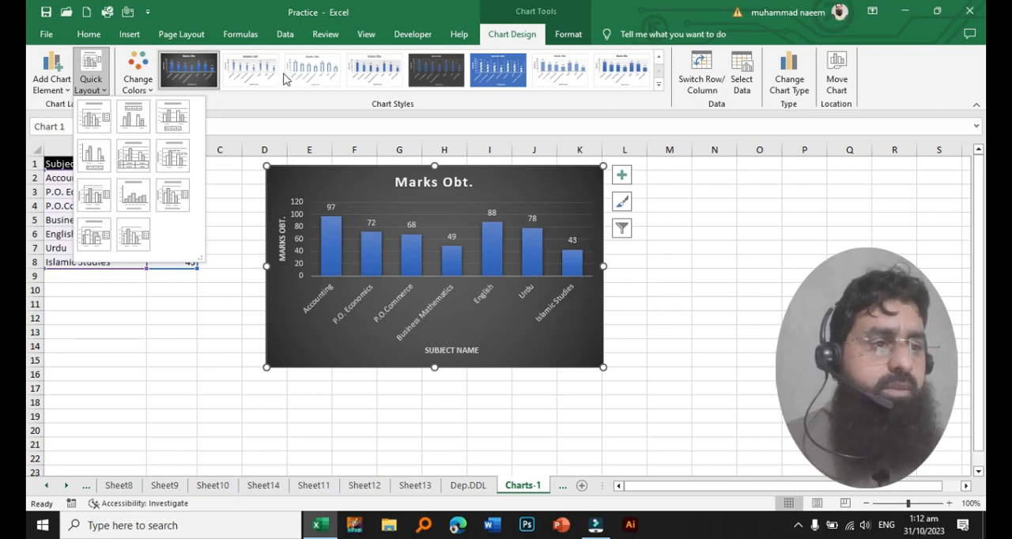
pyautogui.click(658, 83)
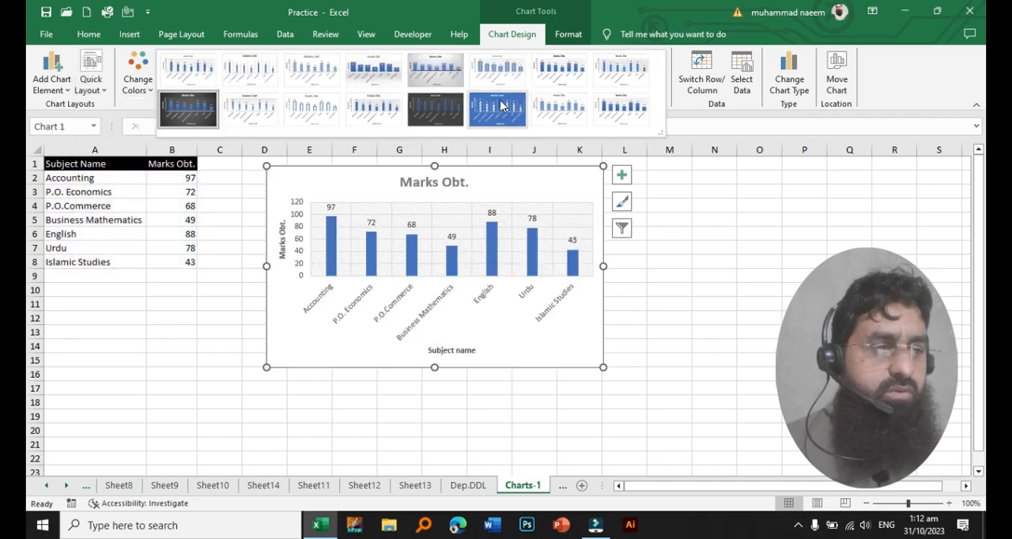
pyautogui.click(696, 120)
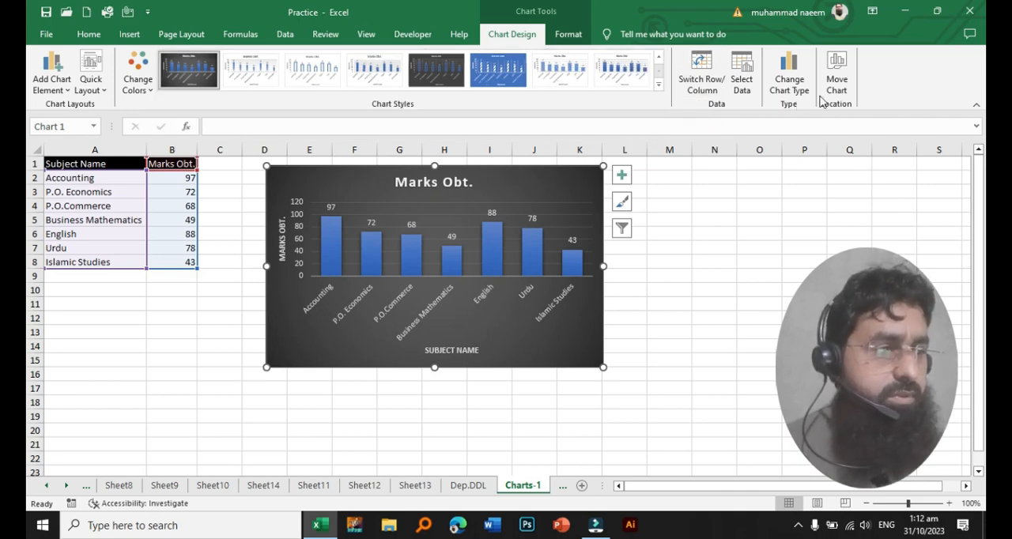
pyautogui.click(564, 39)
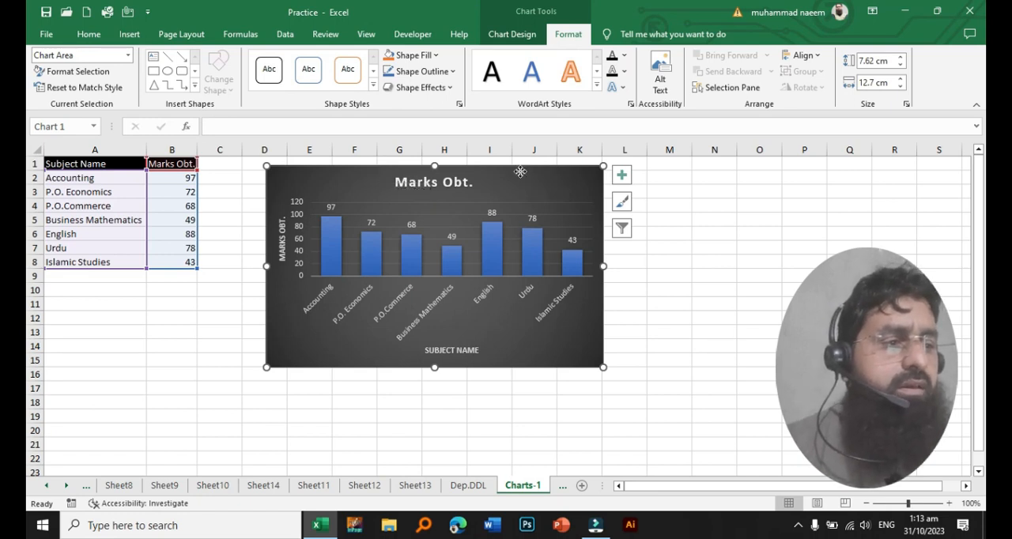
# - Move the chart slightly away from the marks table and apply the first white-background chart style
pyautogui.moveTo(520, 175); pyautogui.dragTo(554, 203)
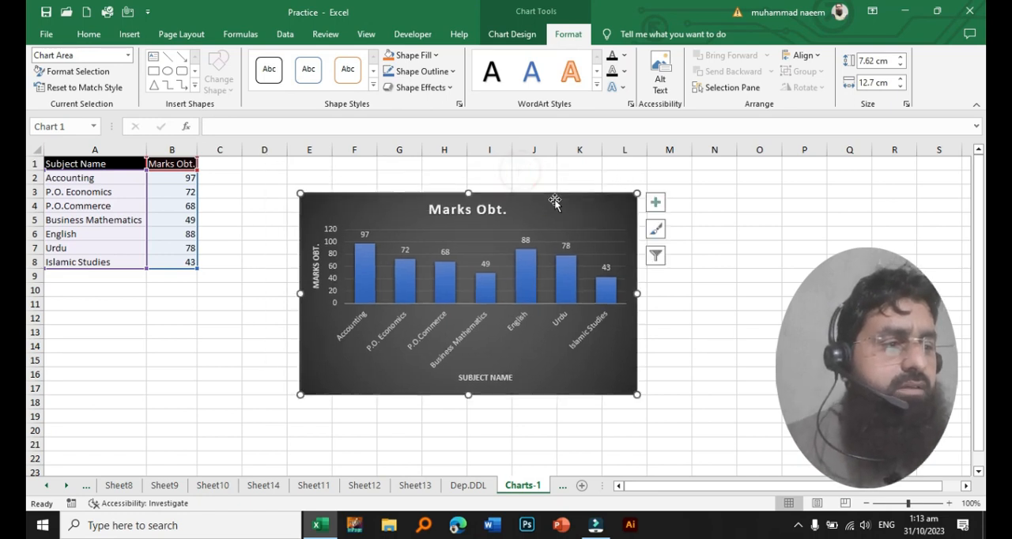
pyautogui.click(655, 229)
pyautogui.scroll(3, 791, 348)
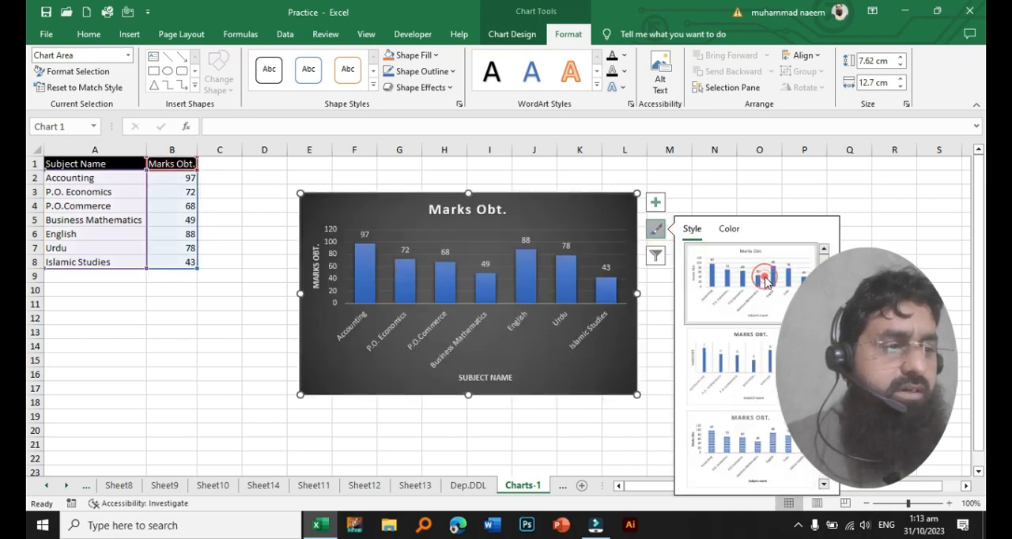
pyautogui.click(767, 283)
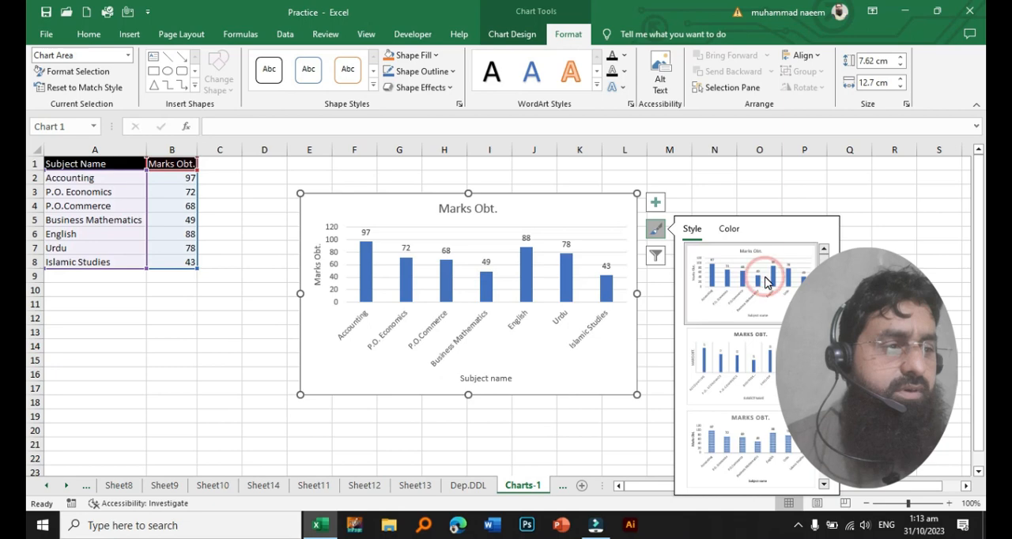
pyautogui.click(684, 191)
# - Move the chart back toward the marks table and resize it to about 17.9 cm wide, extending down to row 16
pyautogui.moveTo(596, 197); pyautogui.dragTo(545, 188)
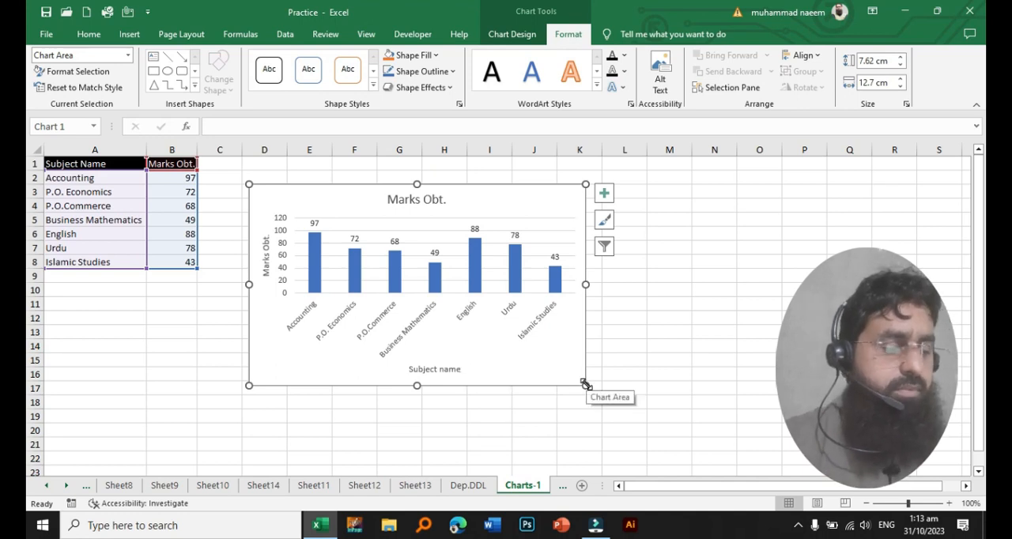
pyautogui.moveTo(585, 385); pyautogui.dragTo(655, 433)
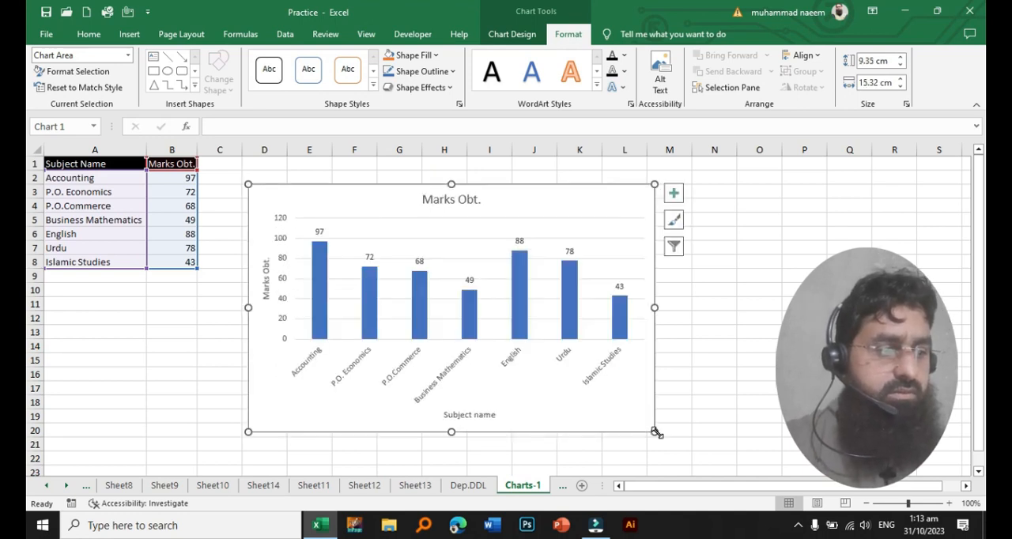
pyautogui.click(654, 308)
pyautogui.moveTo(585, 305); pyautogui.dragTo(581, 305)
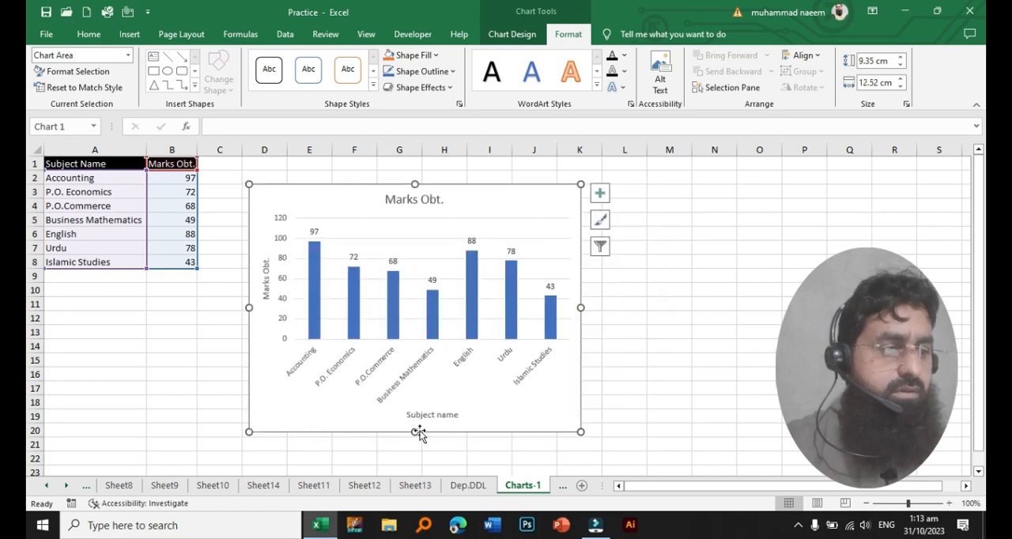
pyautogui.moveTo(415, 432); pyautogui.dragTo(416, 372)
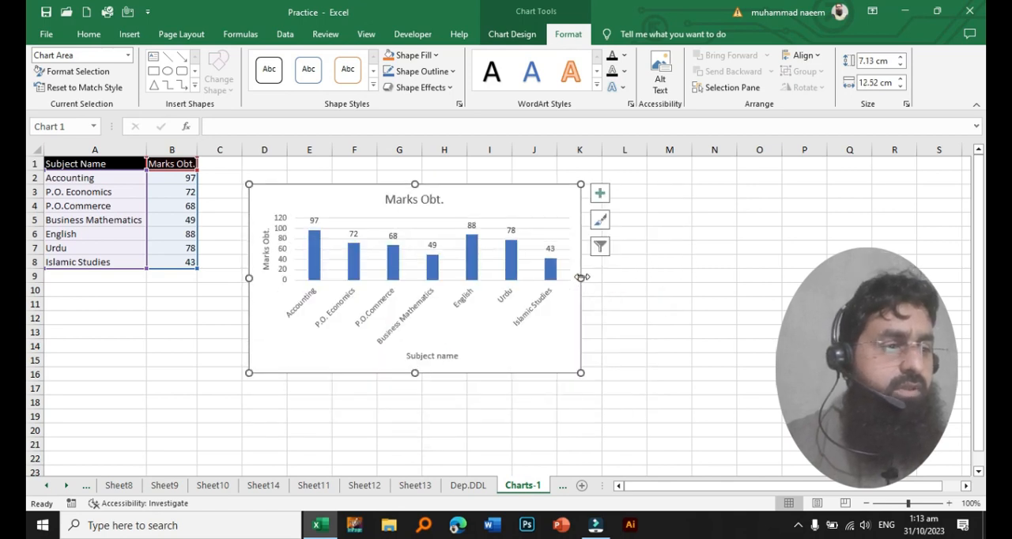
pyautogui.moveTo(580, 278); pyautogui.dragTo(724, 279)
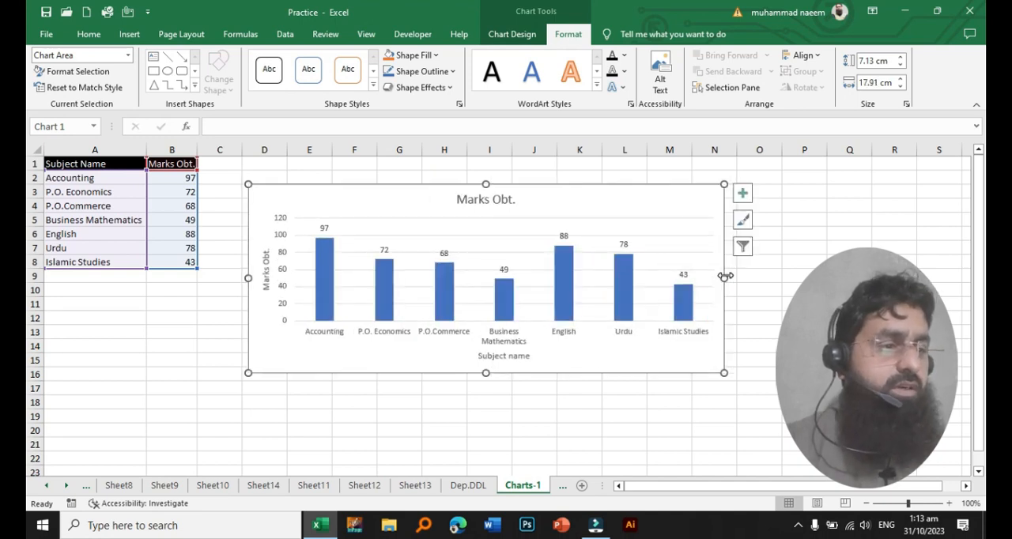
pyautogui.moveTo(485, 373); pyautogui.dragTo(485, 380)
pyautogui.click(491, 411)
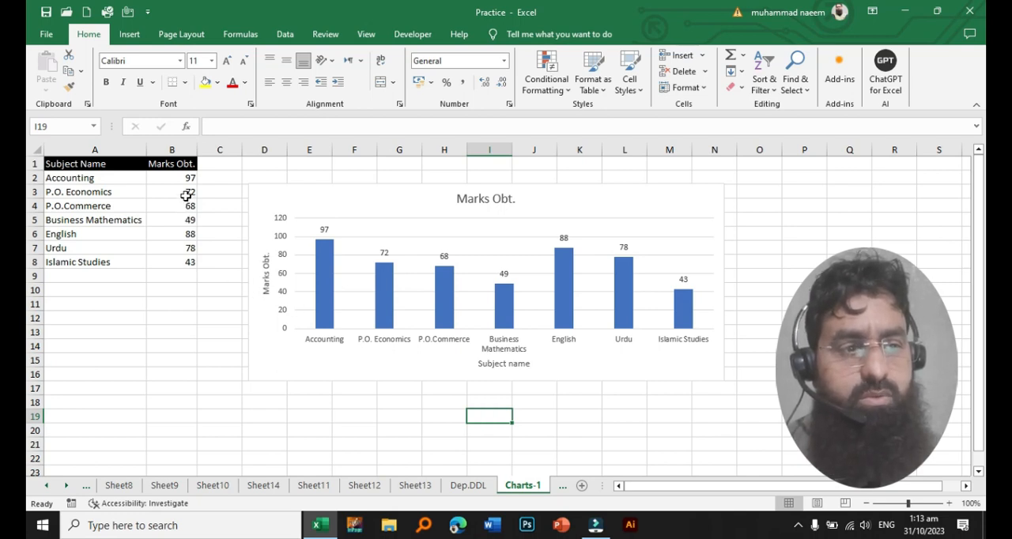
# - Set the P.O. Economics marks in cell B3 to 38
pyautogui.click(185, 193)
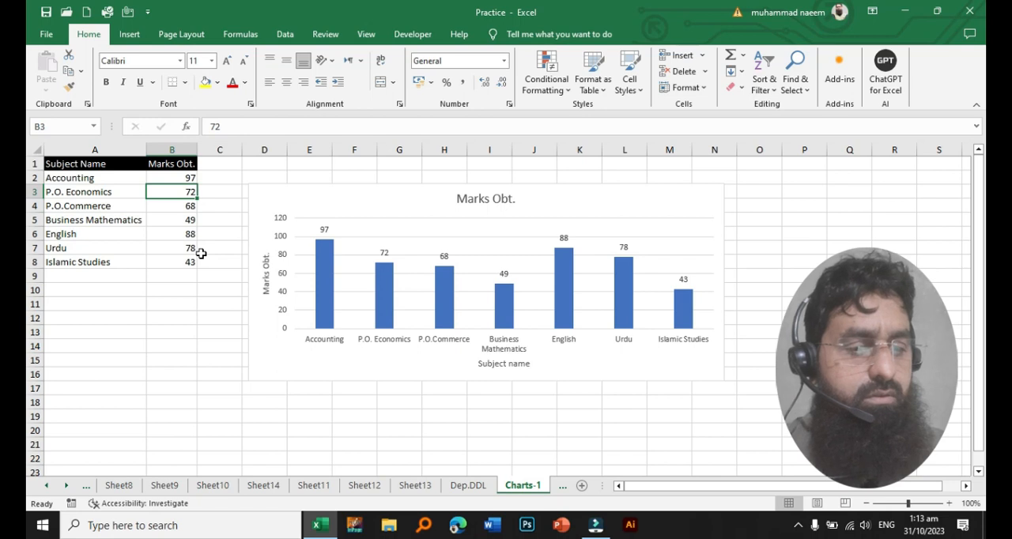
pyautogui.write('3')
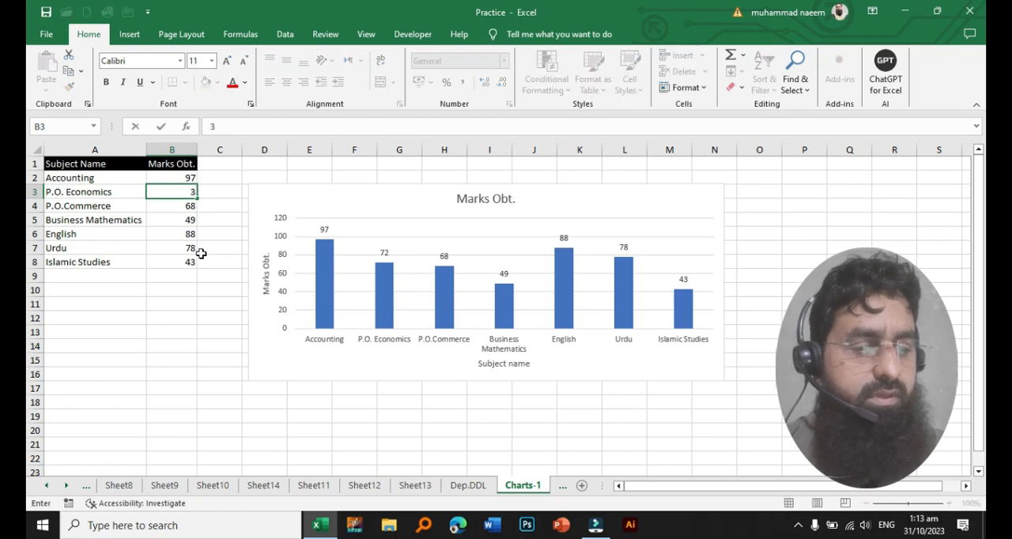
pyautogui.write('8')
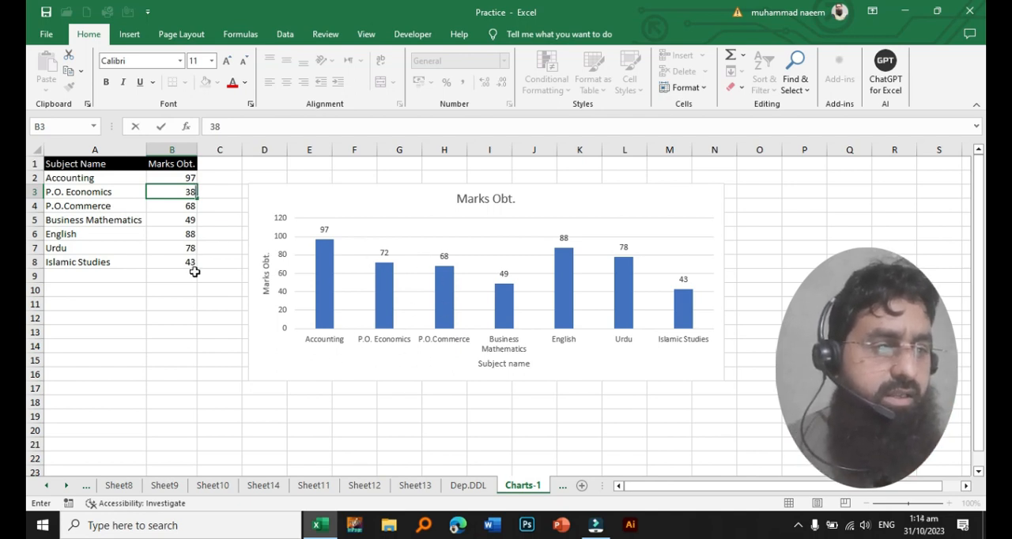
pyautogui.press('Return')
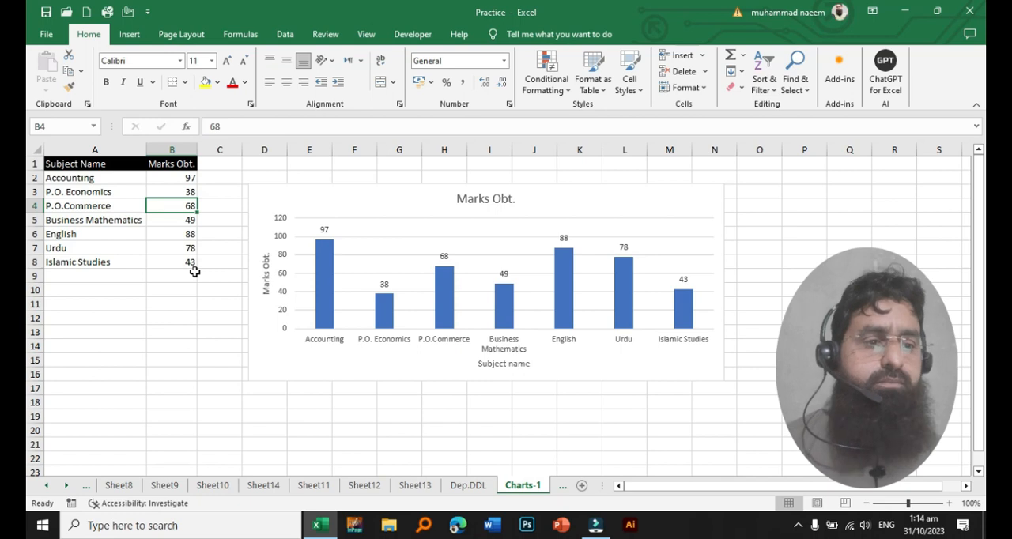
# - Delete the chart title and both axis titles from the column chart
pyautogui.click(406, 200)
pyautogui.click(488, 199)
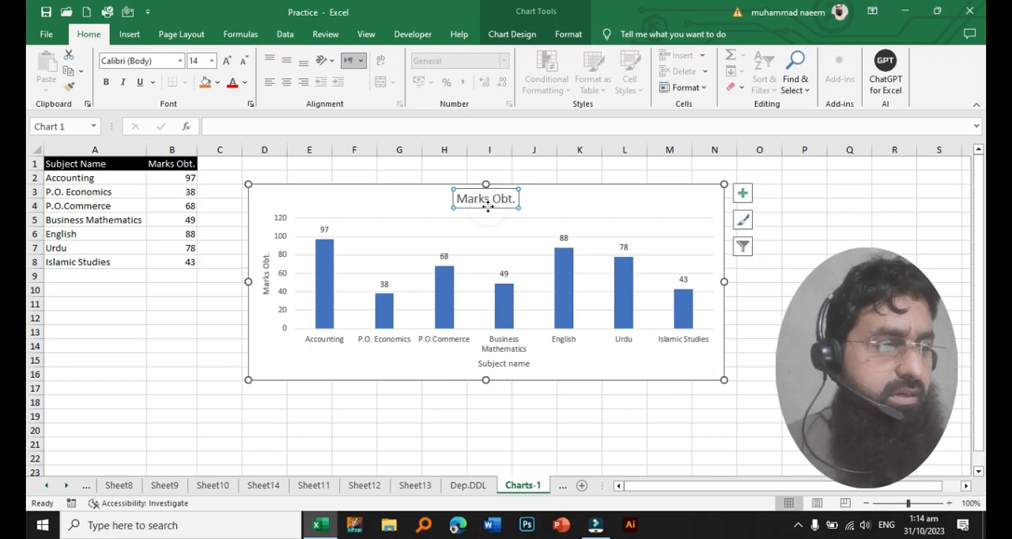
pyautogui.press('Delete')
pyautogui.click(516, 365)
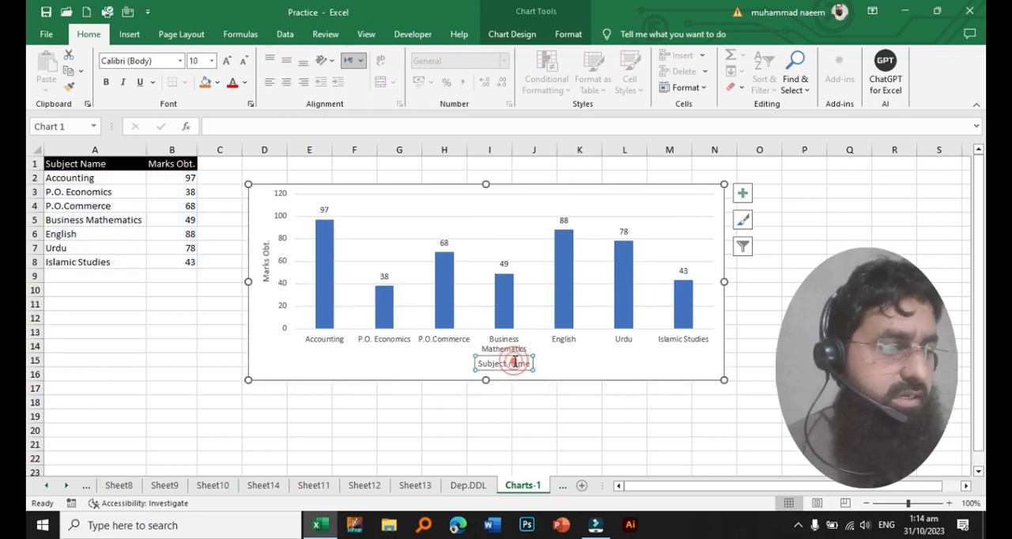
pyautogui.press('Delete')
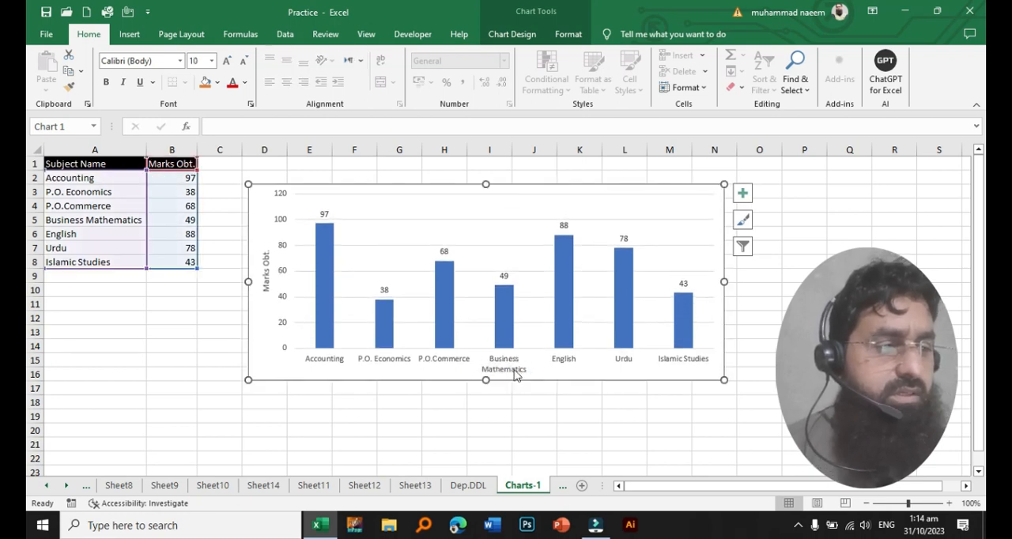
pyautogui.click(268, 277)
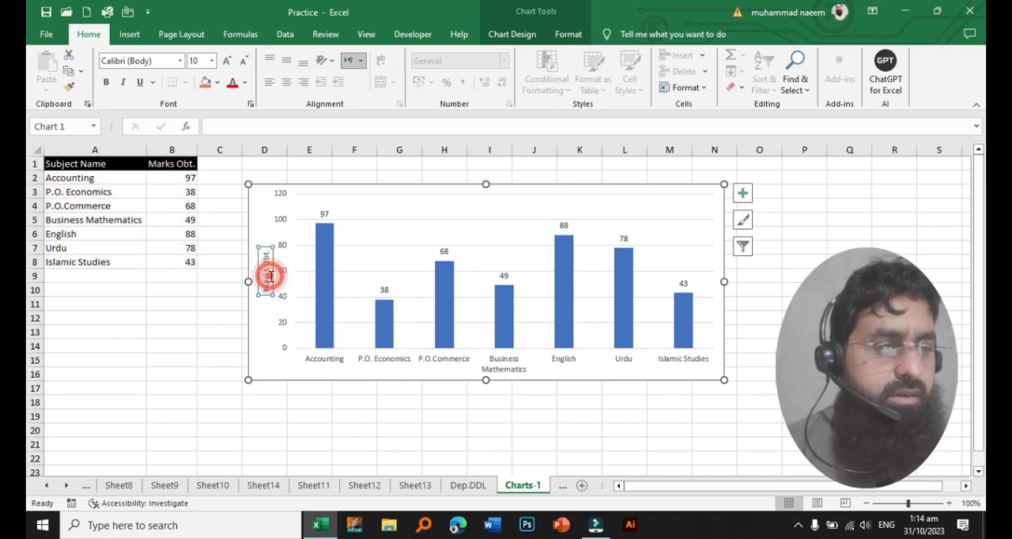
pyautogui.press('Delete')
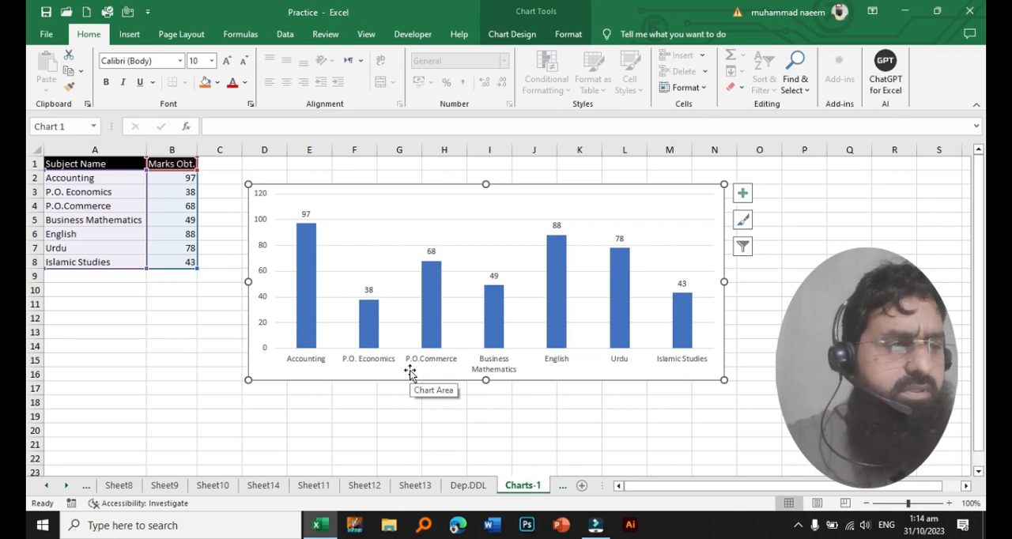
# - Move the chart away from the table to start near column G, and enter the header Grades in cell C1
pyautogui.moveTo(425, 182)
pyautogui.mouseDown()
pyautogui.moveTo(462, 197)
pyautogui.moveTo(571, 201)
pyautogui.mouseUp()
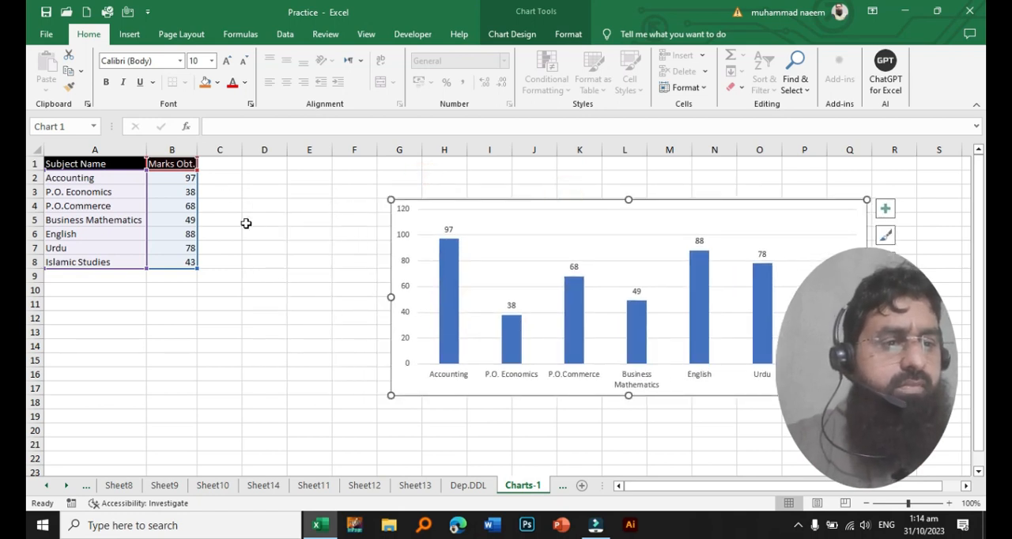
pyautogui.click(218, 163)
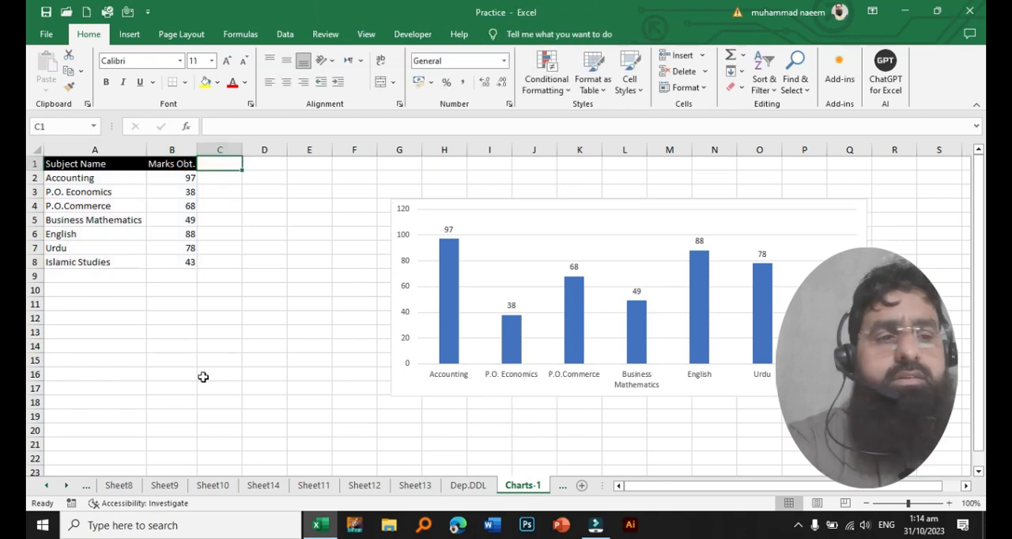
pyautogui.write('Grade')
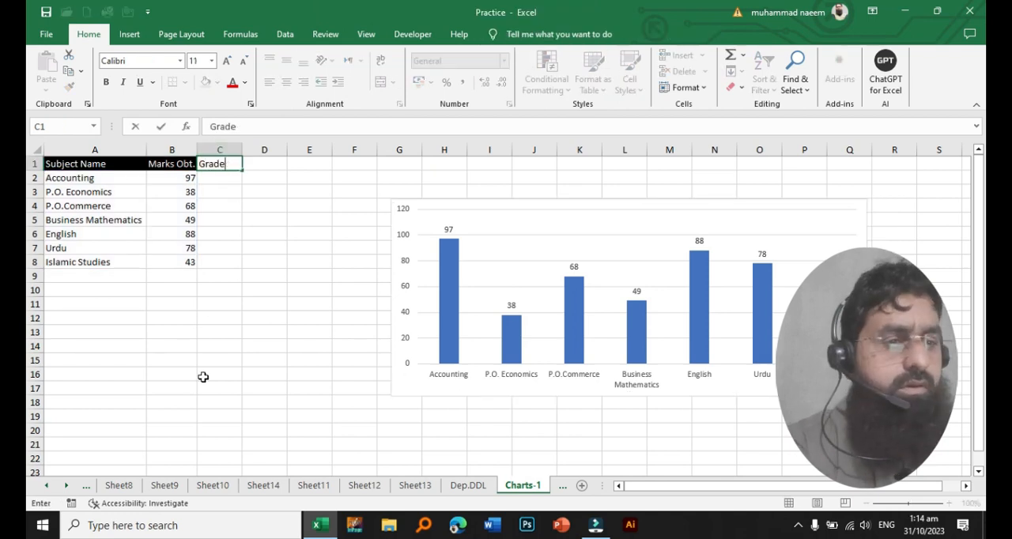
pyautogui.write('rs')
pyautogui.press('Return')
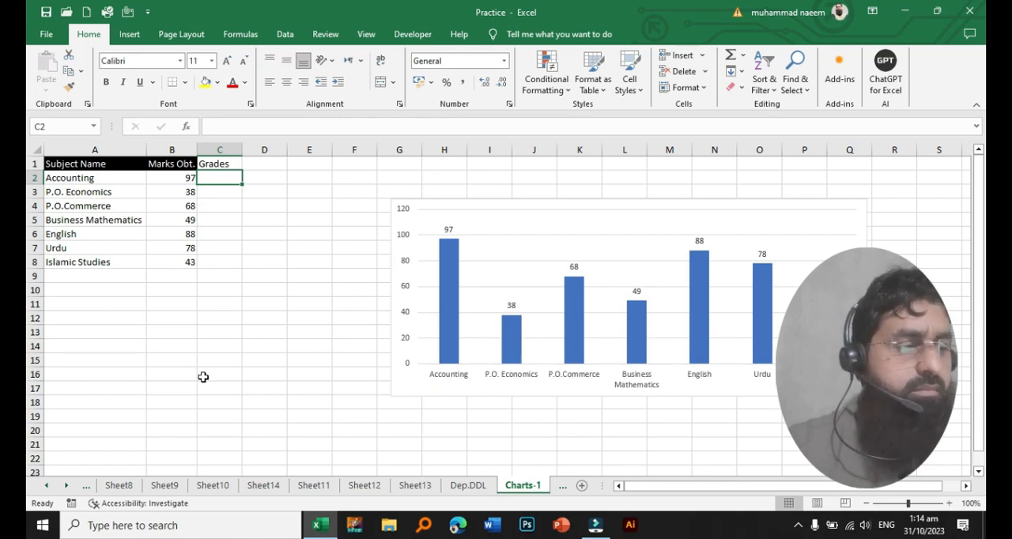
# - Enter the formula =RANK(B2,$B$2:$B$8) in cell C2 and fill it down to C8
pyautogui.write('=rand')
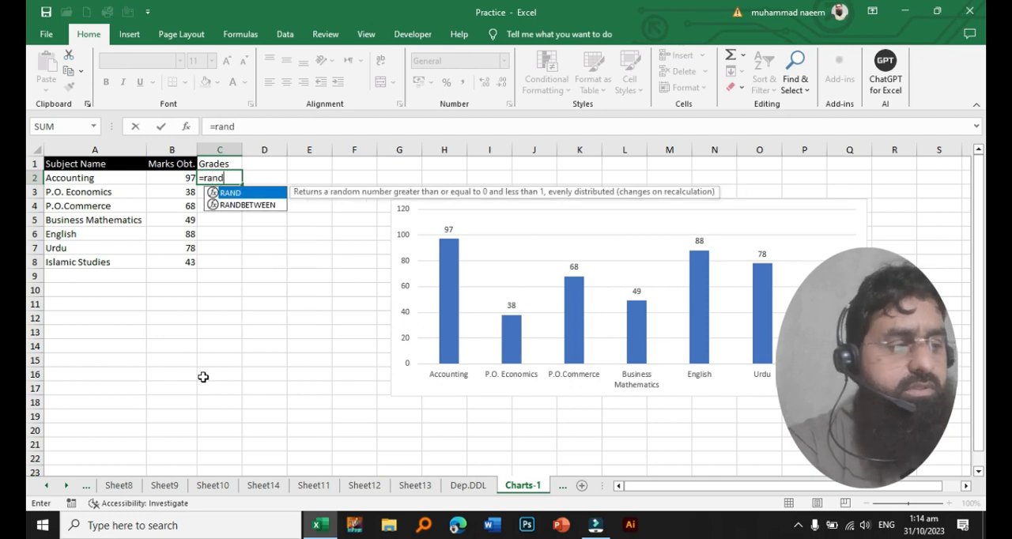
pyautogui.press('BackSpace')
pyautogui.write('k(')
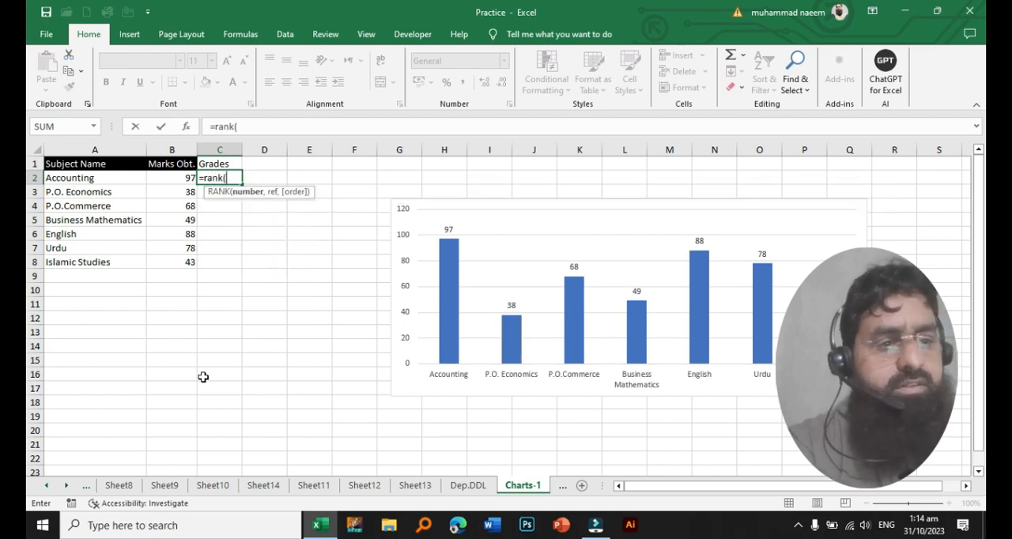
pyautogui.press('Left')
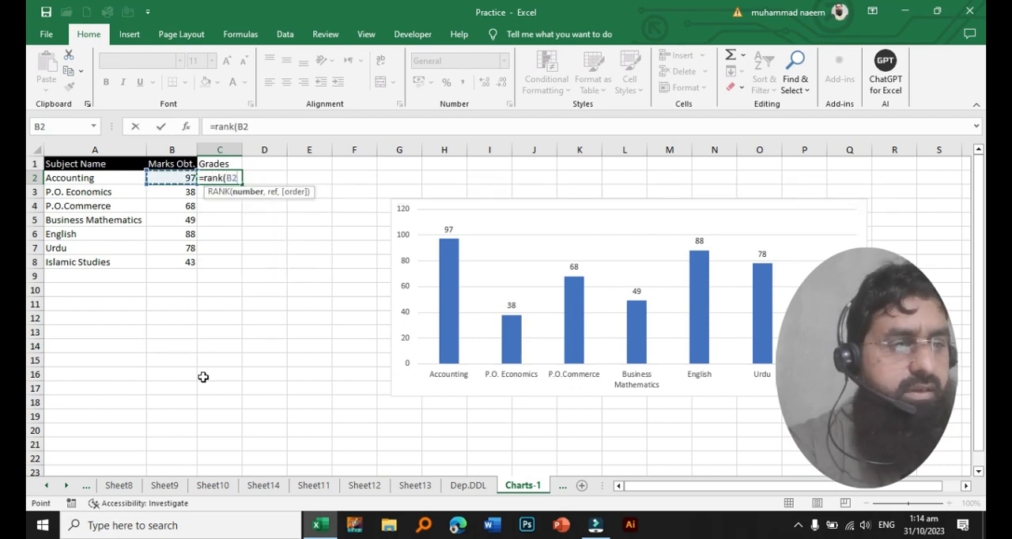
pyautogui.write(',')
pyautogui.press('Left')
pyautogui.hotkey('shift', 'Down')
pyautogui.hotkey('shift', 'Down')
pyautogui.hotkey('shift', 'Down')
pyautogui.hotkey('shift', 'Down')
pyautogui.hotkey('shift', 'Down')
pyautogui.hotkey('shift', 'Down')
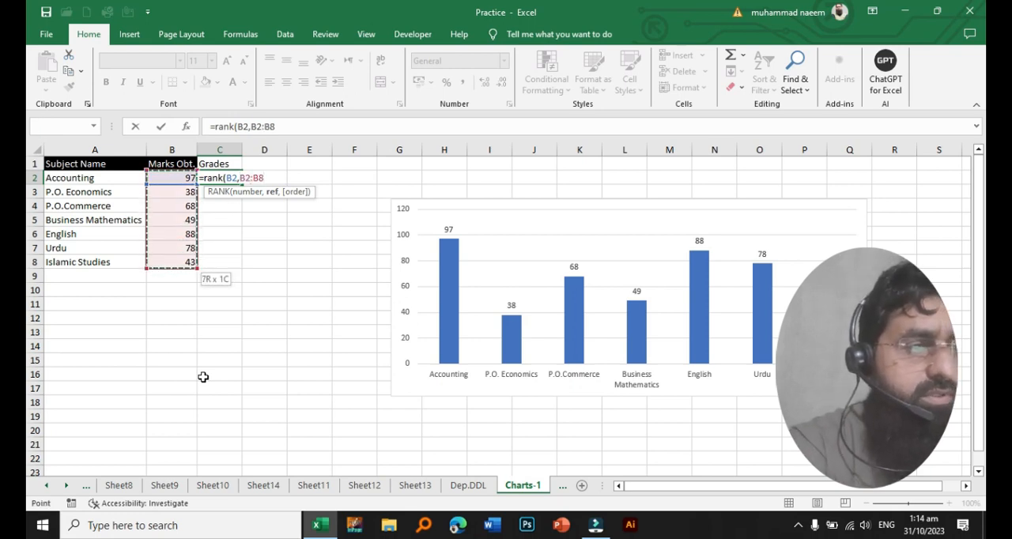
pyautogui.press('F4')
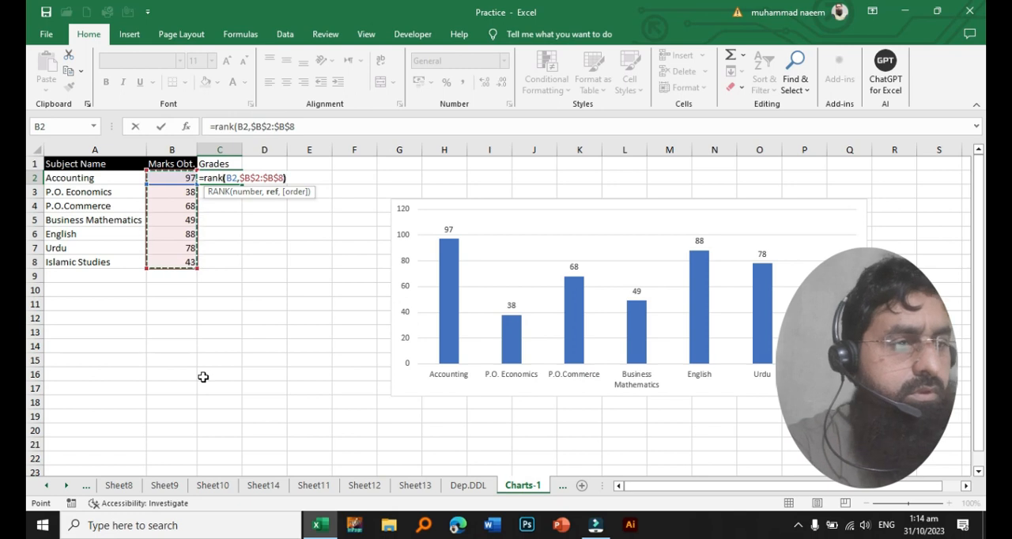
pyautogui.write(')')
pyautogui.press('Return')
pyautogui.press('Up')
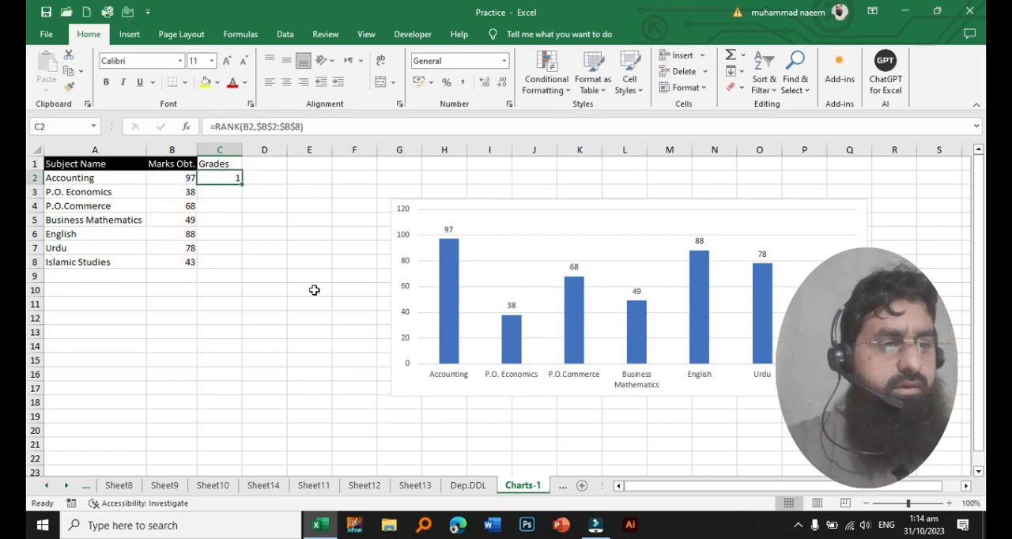
pyautogui.moveTo(243, 182); pyautogui.dragTo(237, 266)
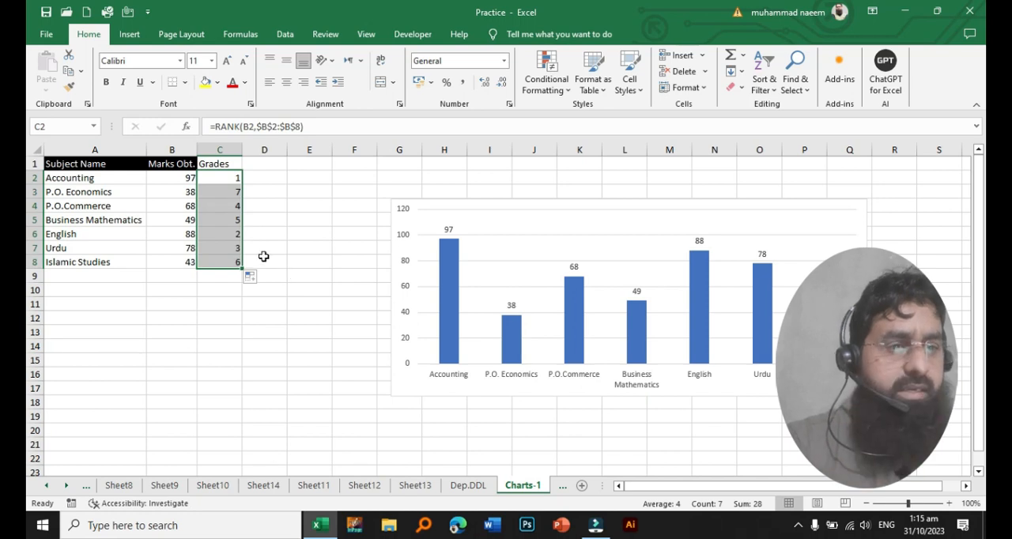
# - Replace the rank formulas in C2:C8 with their plain values
pyautogui.click(228, 205)
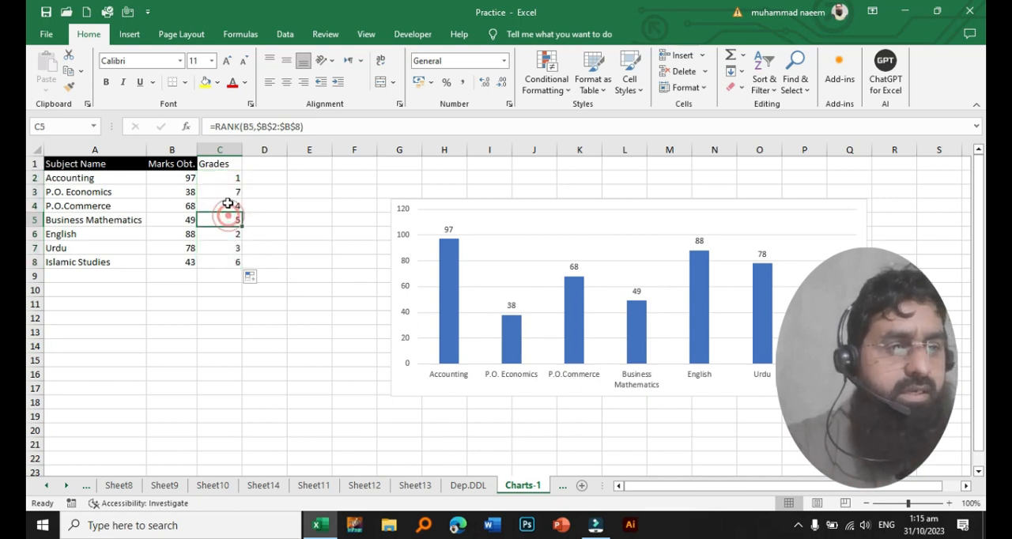
pyautogui.moveTo(229, 180); pyautogui.dragTo(226, 262)
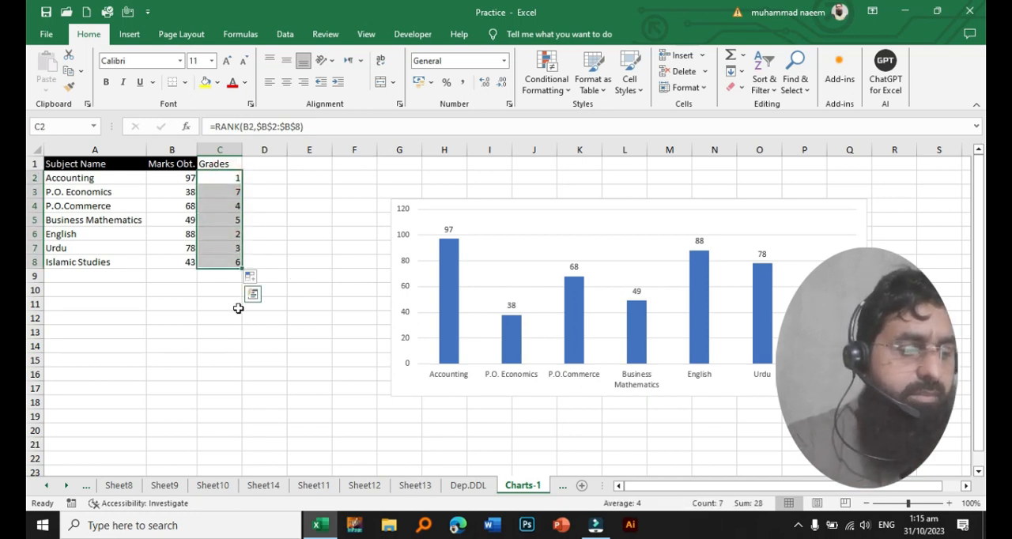
pyautogui.hotkey('ctrl', 'c')
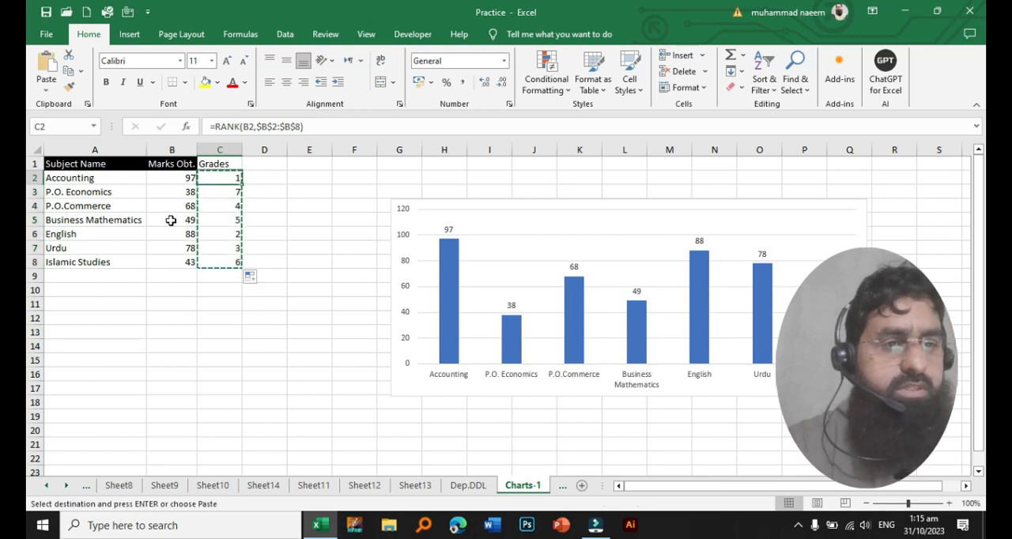
pyautogui.click(46, 85)
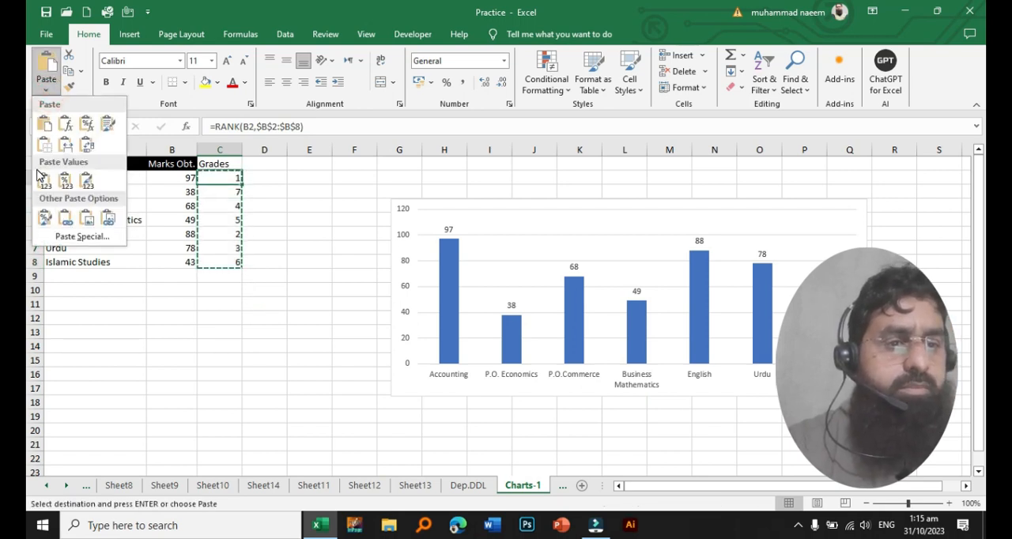
pyautogui.click(43, 183)
pyautogui.click(300, 235)
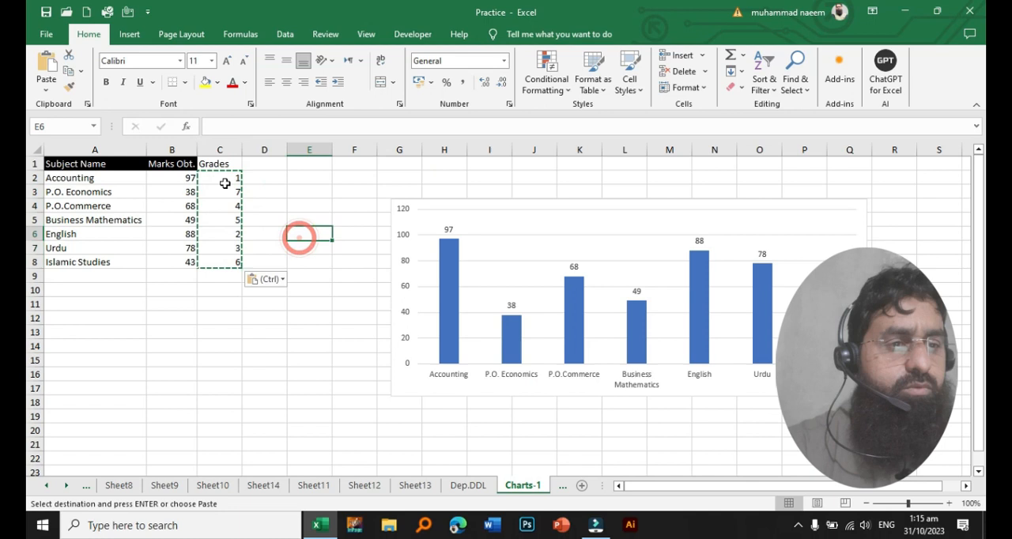
# - Copy the formatting of the Marks Obt. header in B1 to the Grades header in C1
pyautogui.click(185, 163)
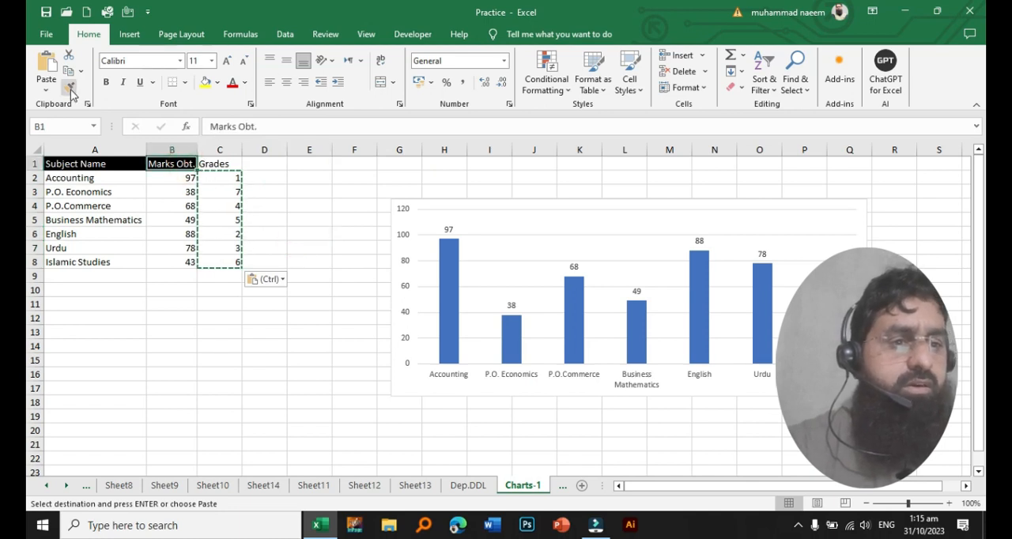
pyautogui.click(68, 86)
pyautogui.click(220, 163)
pyautogui.click(305, 230)
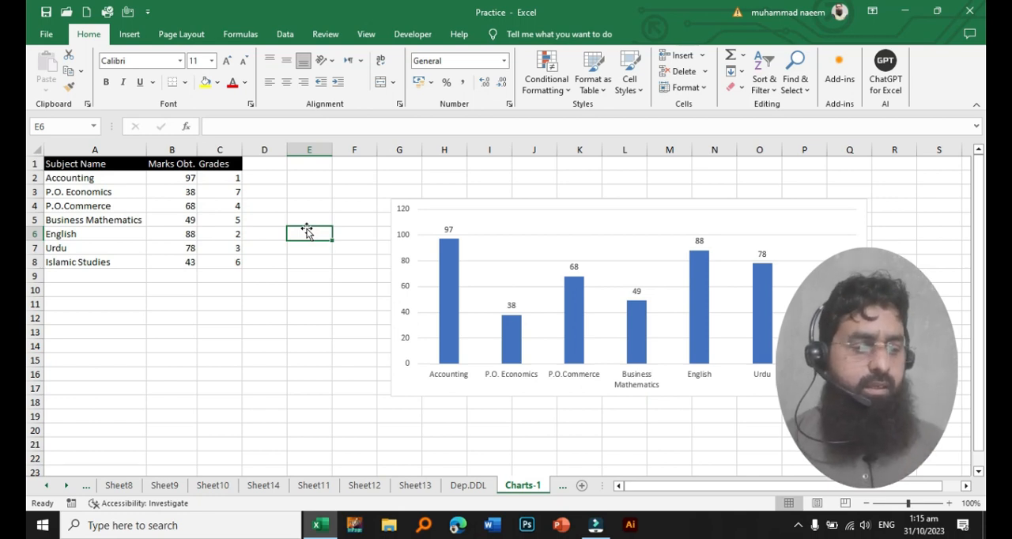
# - Delete the existing column chart from the sheet
pyautogui.click(570, 210)
pyautogui.click(571, 201)
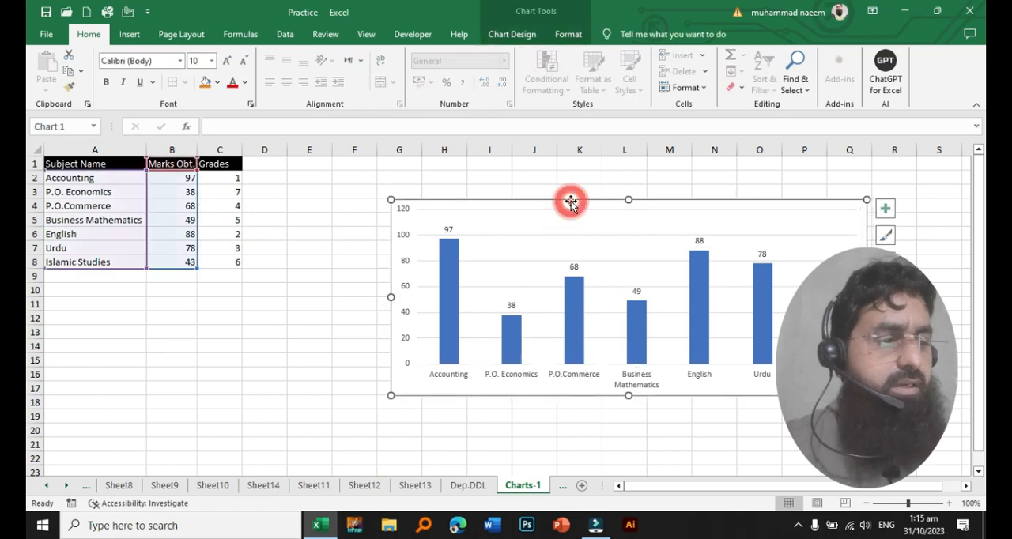
pyautogui.press('Delete')
pyautogui.click(423, 277)
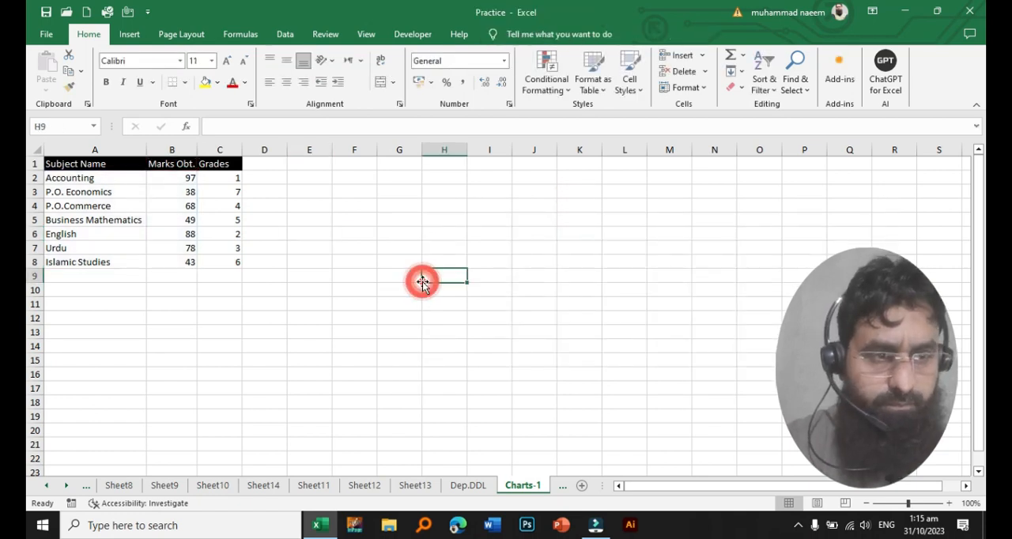
# - Insert a 2-D clustered column chart from the table A1:C8 and move it up to start near cell F3
pyautogui.click(109, 192)
pyautogui.hotkey('ctrl', 'a')
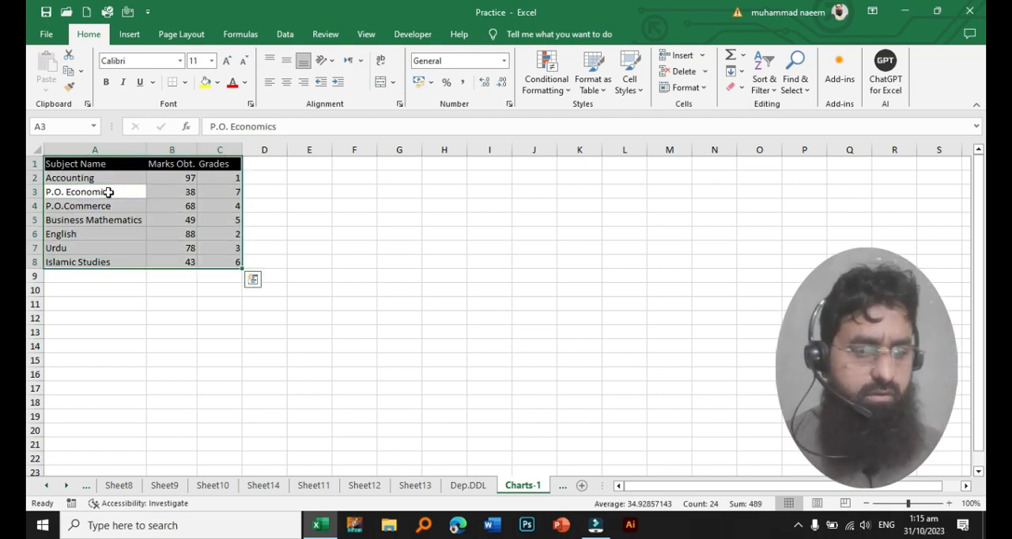
pyautogui.click(132, 37)
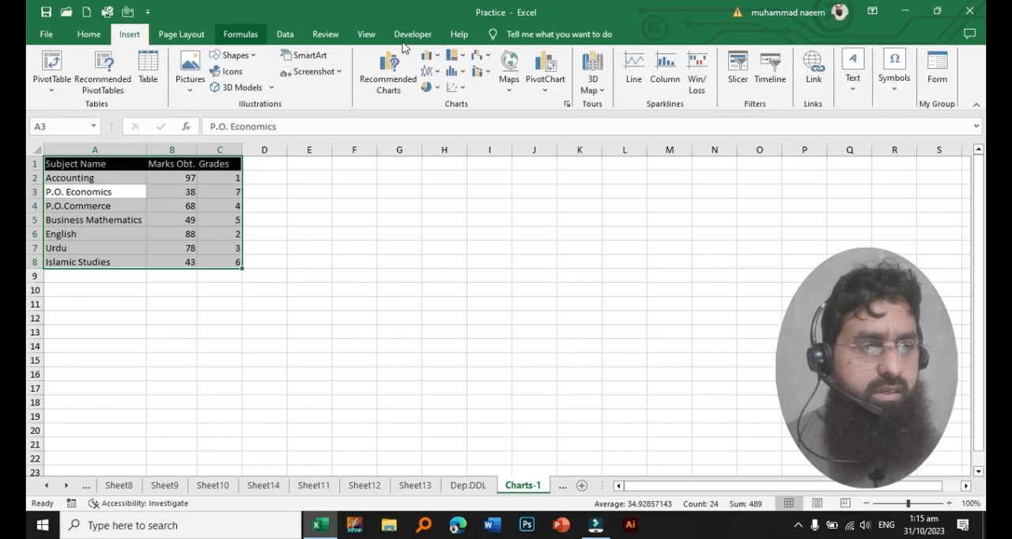
pyautogui.click(441, 62)
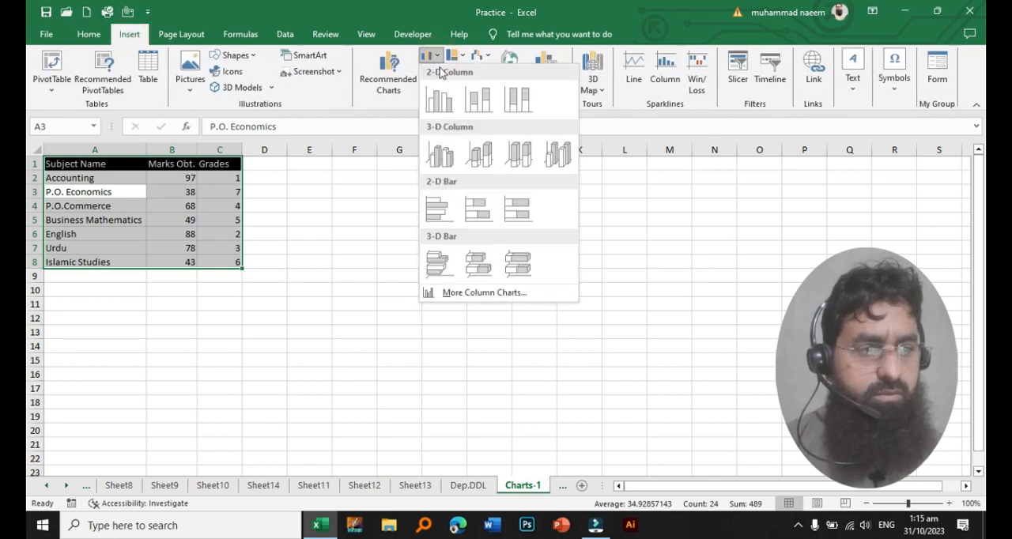
pyautogui.click(442, 107)
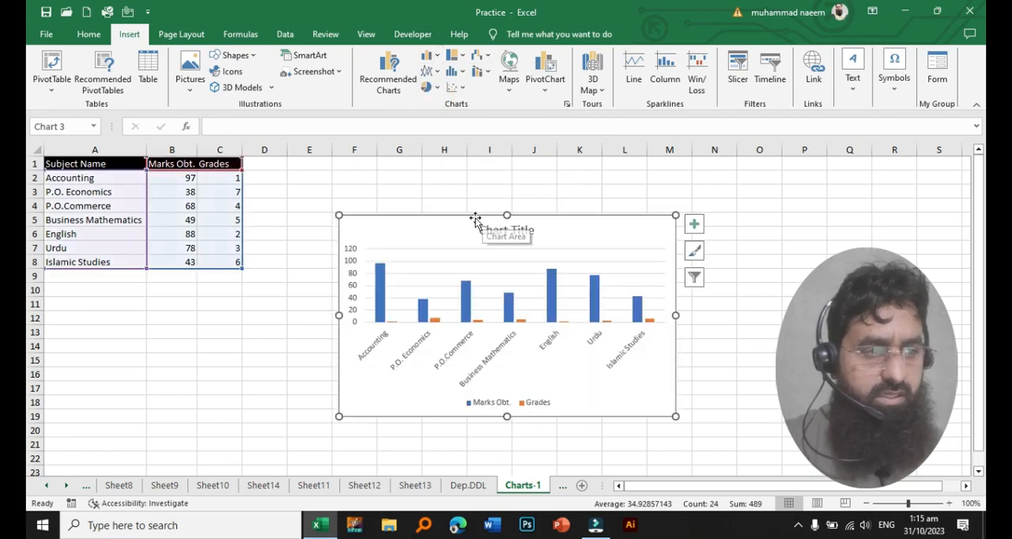
pyautogui.moveTo(476, 219); pyautogui.dragTo(468, 193)
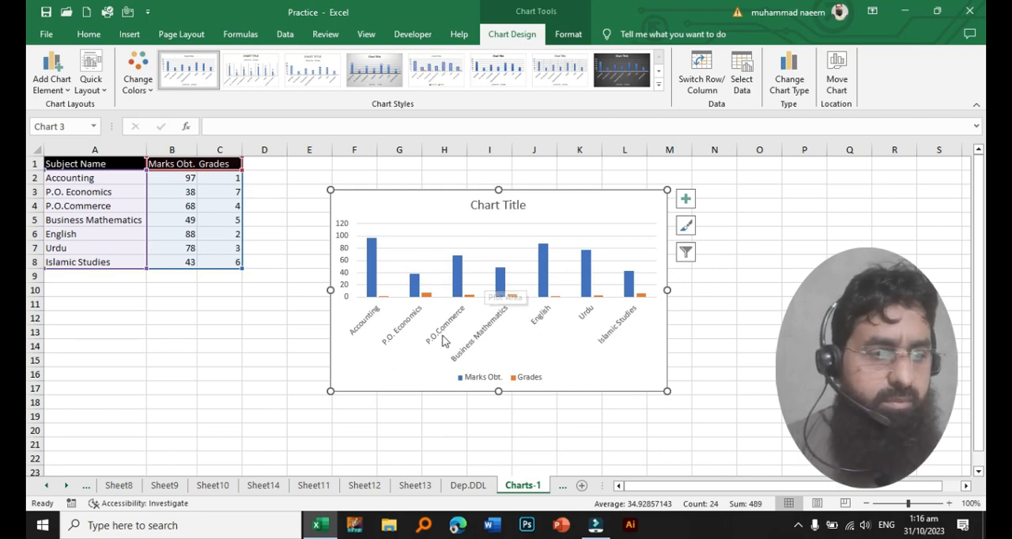
# - Change the chart type of the Grades series to Line with Markers, keeping Marks Obt. as Clustered Column
pyautogui.click(427, 295)
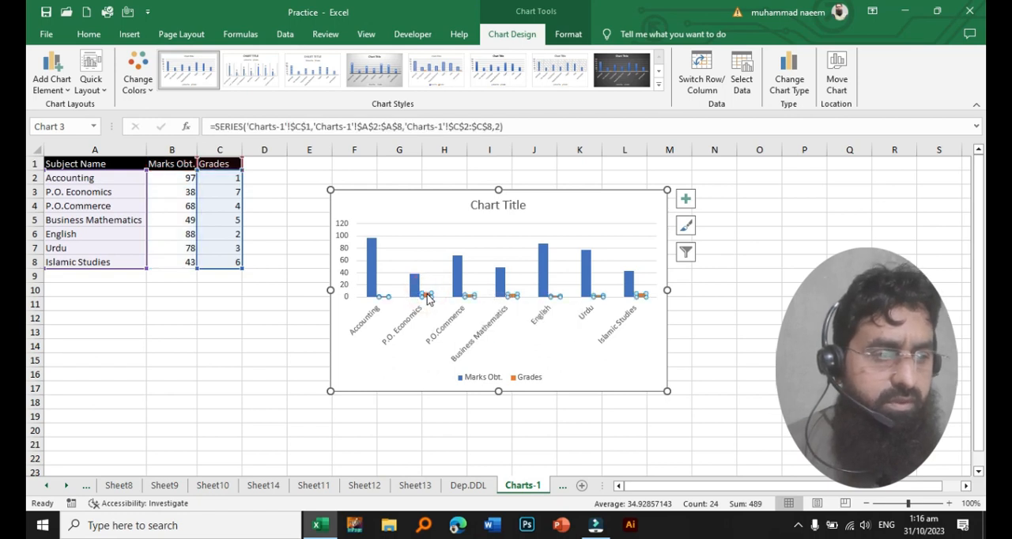
pyautogui.doubleClick(427, 296)
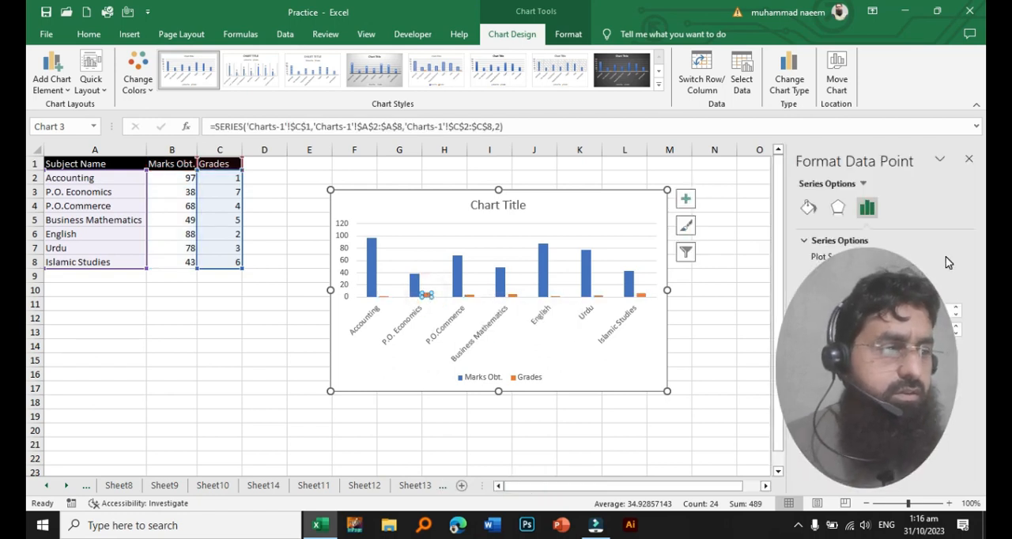
pyautogui.click(968, 159)
pyautogui.doubleClick(427, 294)
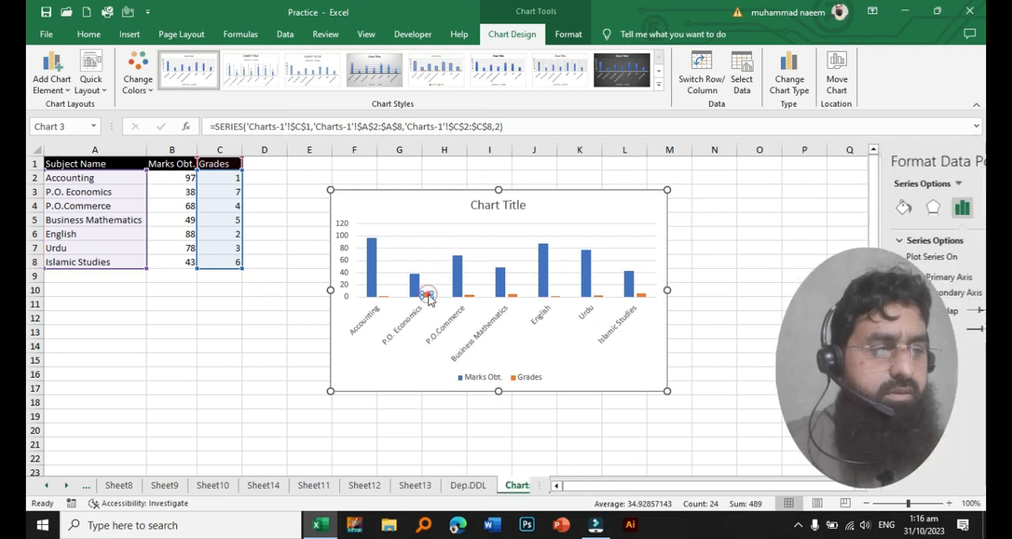
pyautogui.rightClick(428, 298)
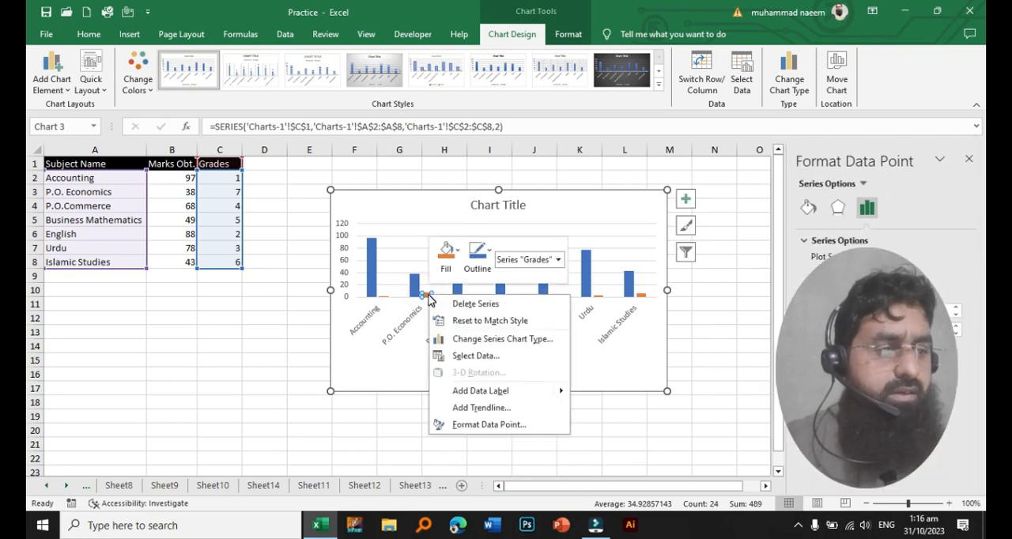
pyautogui.click(498, 340)
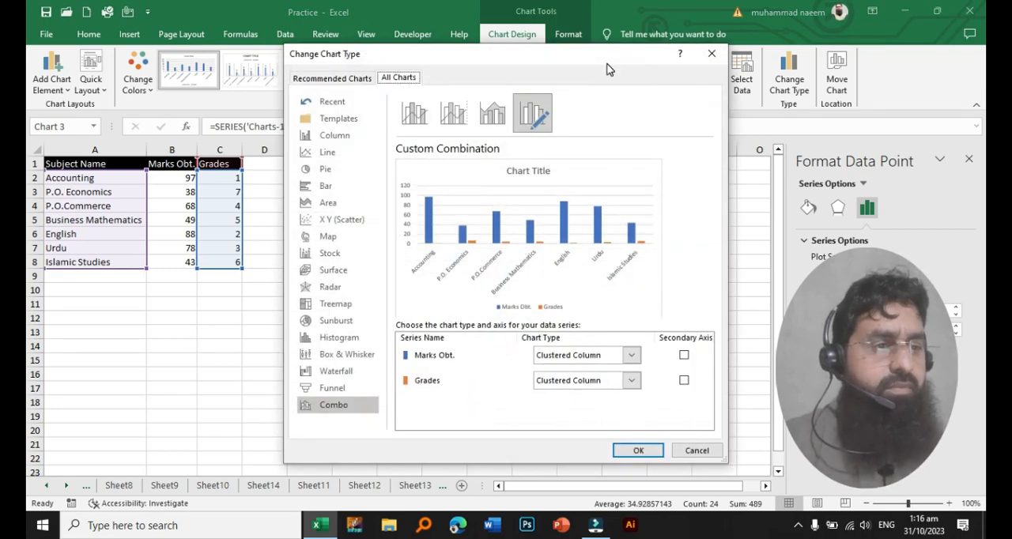
pyautogui.moveTo(605, 65); pyautogui.dragTo(640, 53)
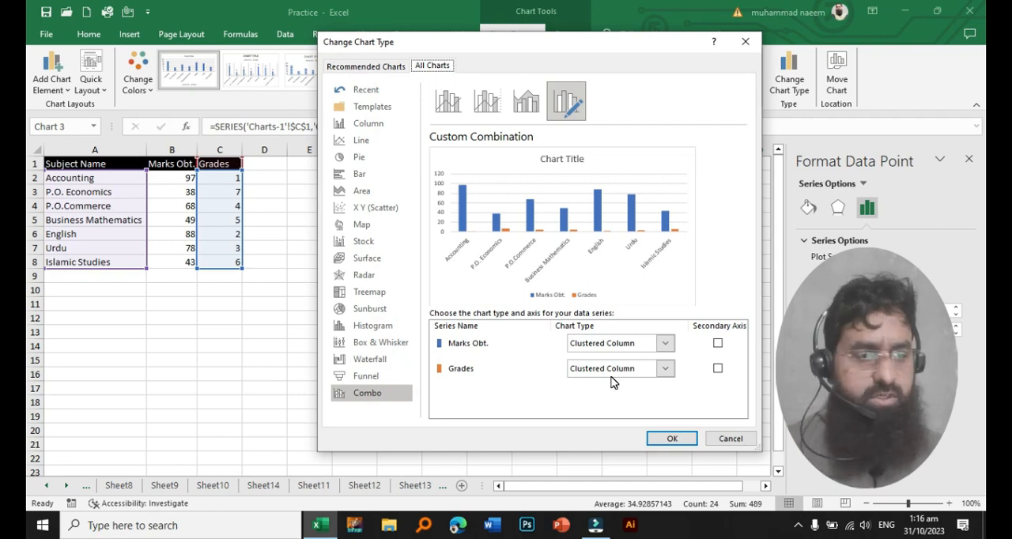
pyautogui.click(665, 371)
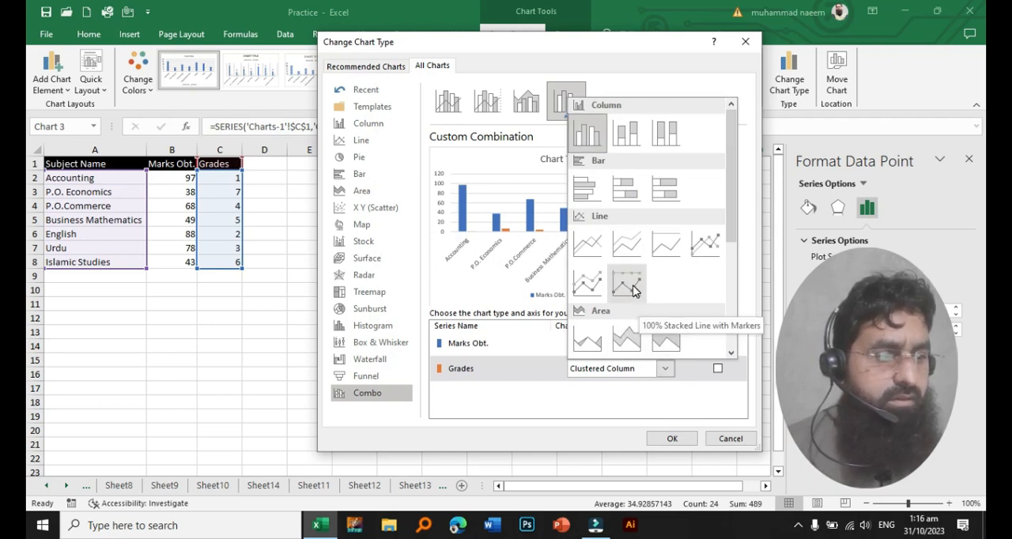
pyautogui.click(706, 248)
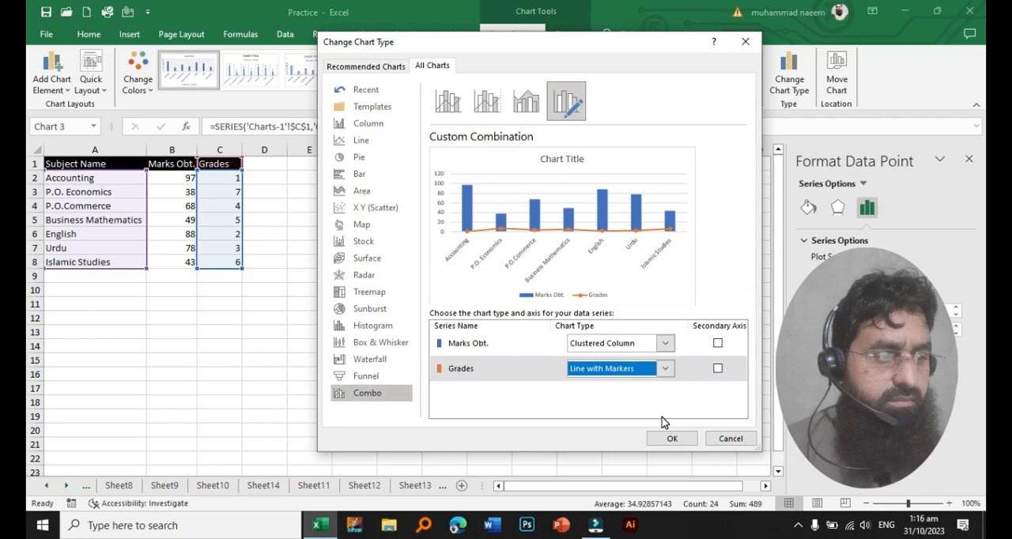
pyautogui.click(668, 440)
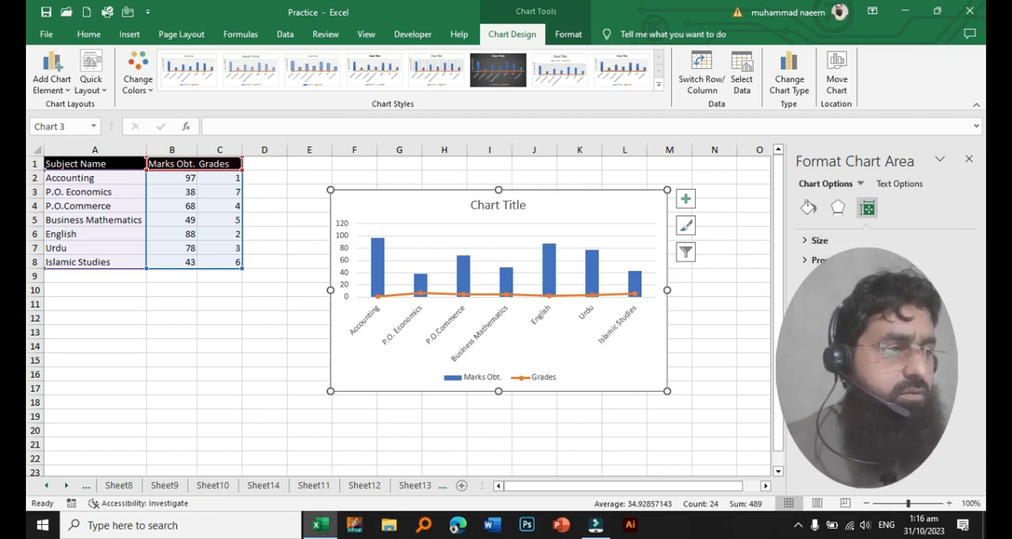
# - Plot the Grades line on the secondary axis and select the chart's secondary vertical axis
pyautogui.click(528, 297)
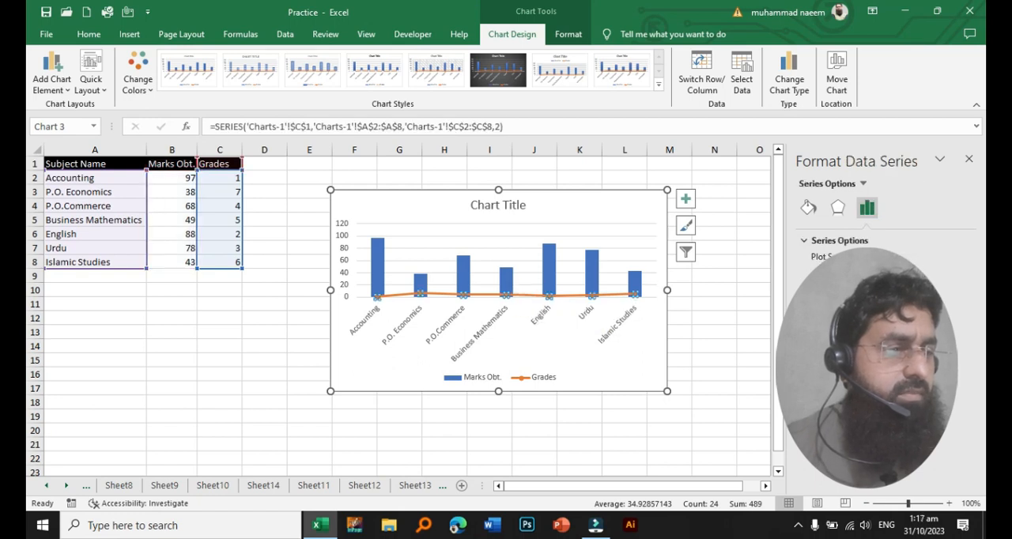
pyautogui.click(821, 286)
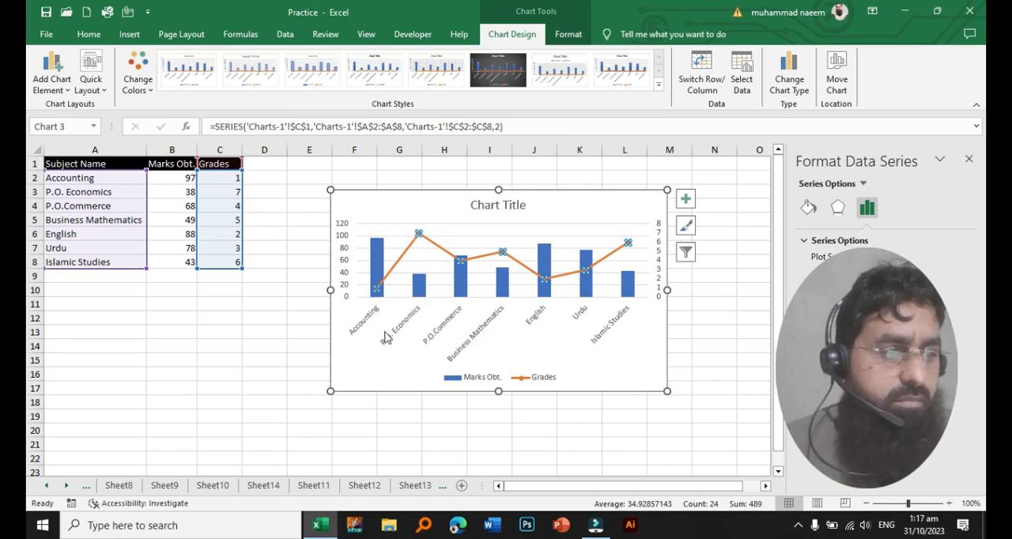
pyautogui.moveTo(420, 232)
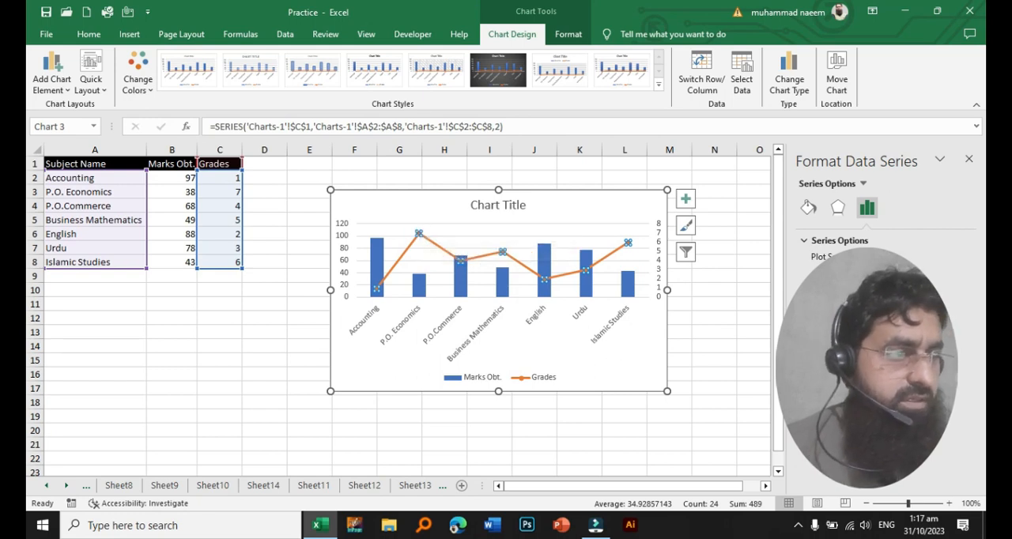
pyautogui.moveTo(633, 290)
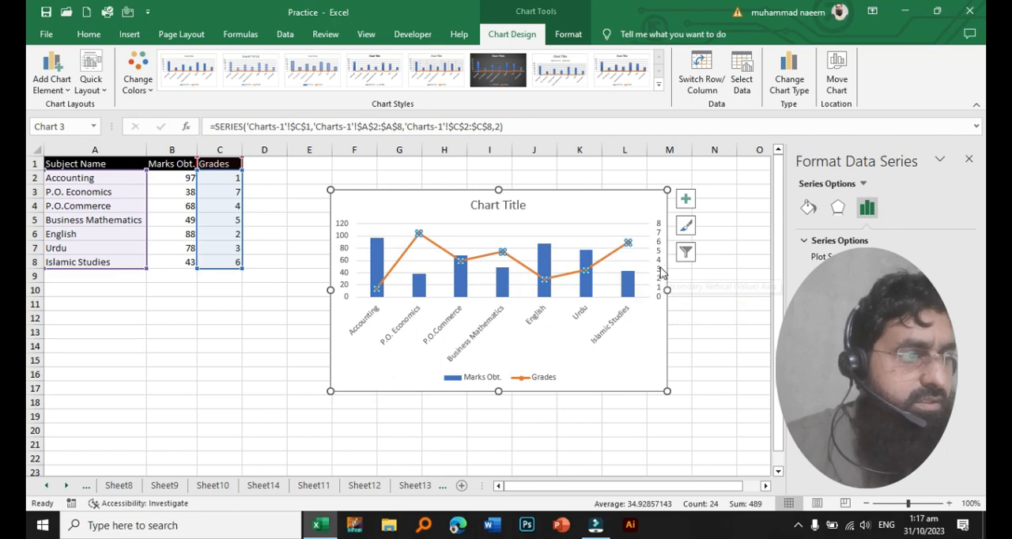
pyautogui.click(661, 271)
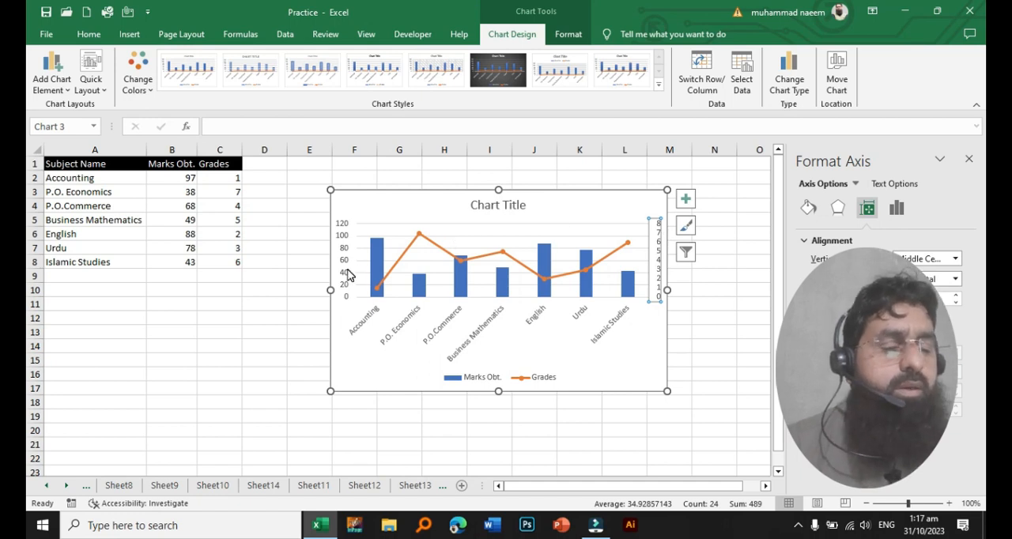
pyautogui.click(656, 268)
pyautogui.click(656, 267)
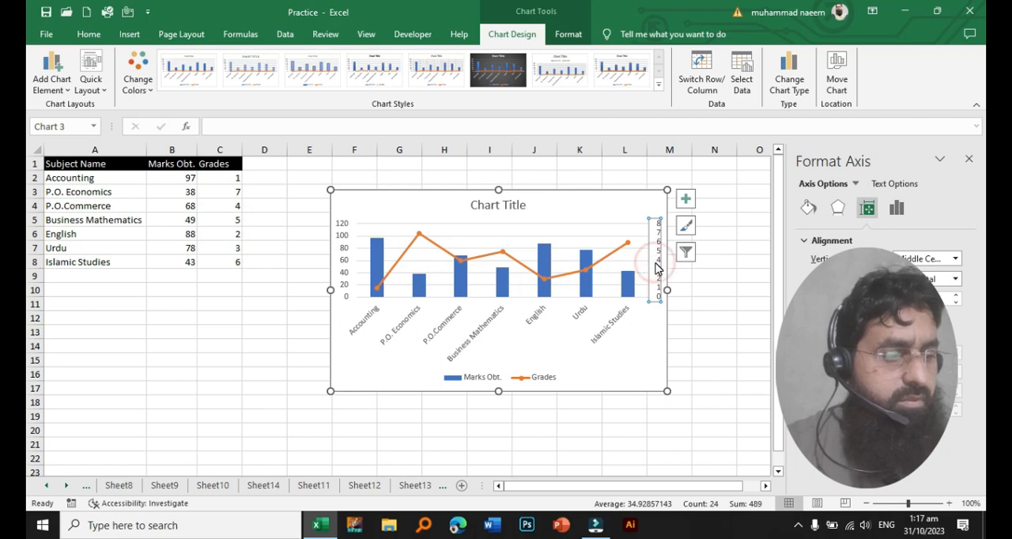
pyautogui.rightClick(655, 268)
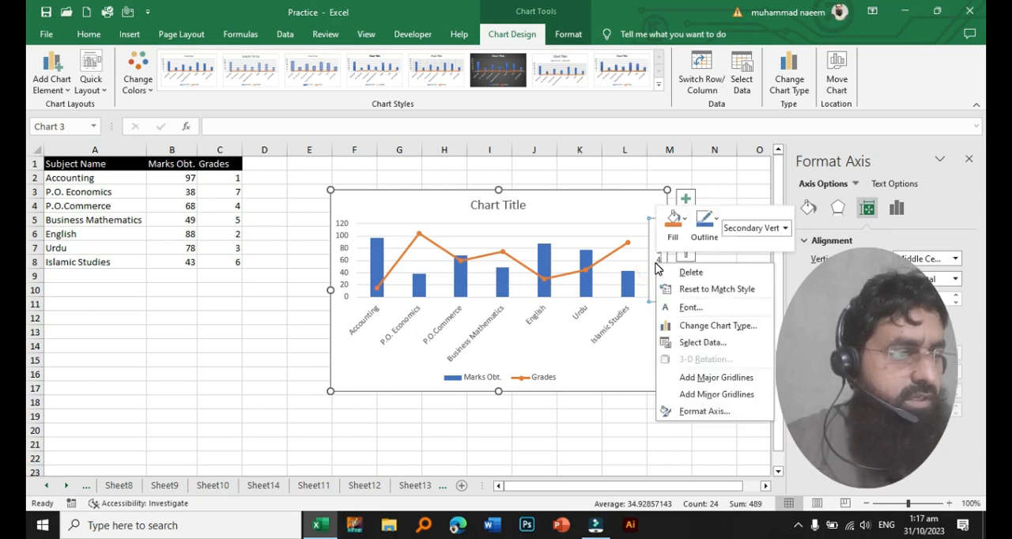
pyautogui.click(706, 412)
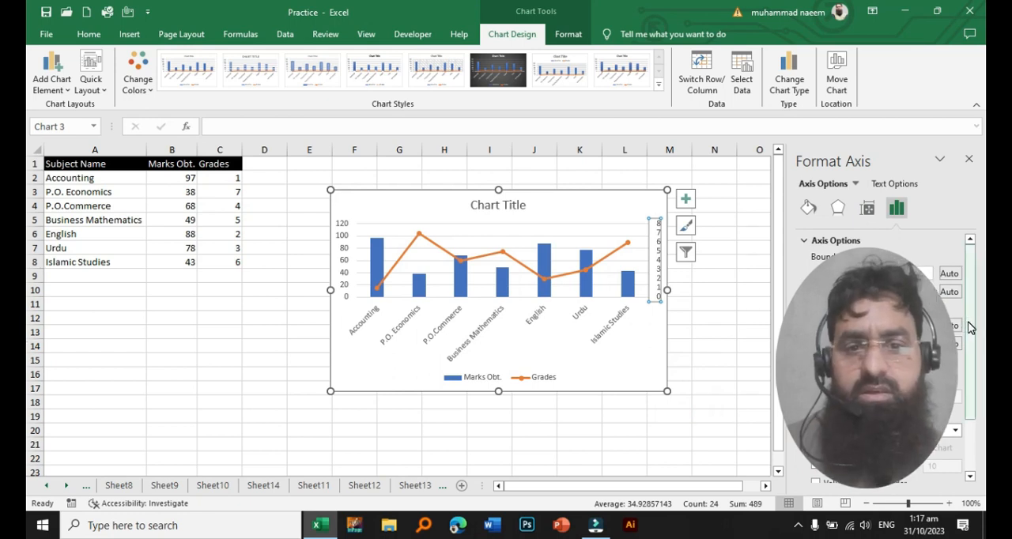
pyautogui.click(969, 159)
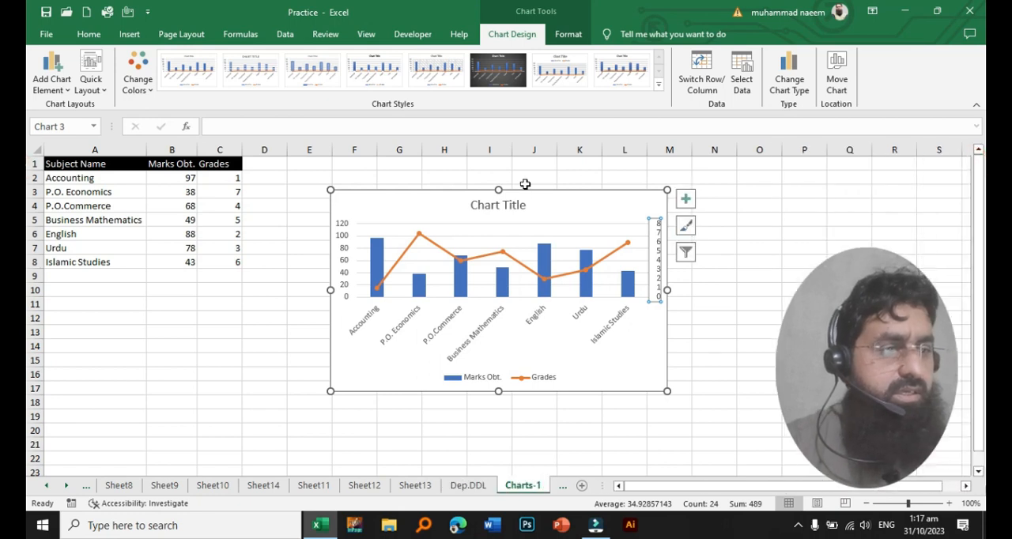
# - Set the primary vertical axis's maximum bound to 100 and its major unit to 20
pyautogui.rightClick(344, 266)
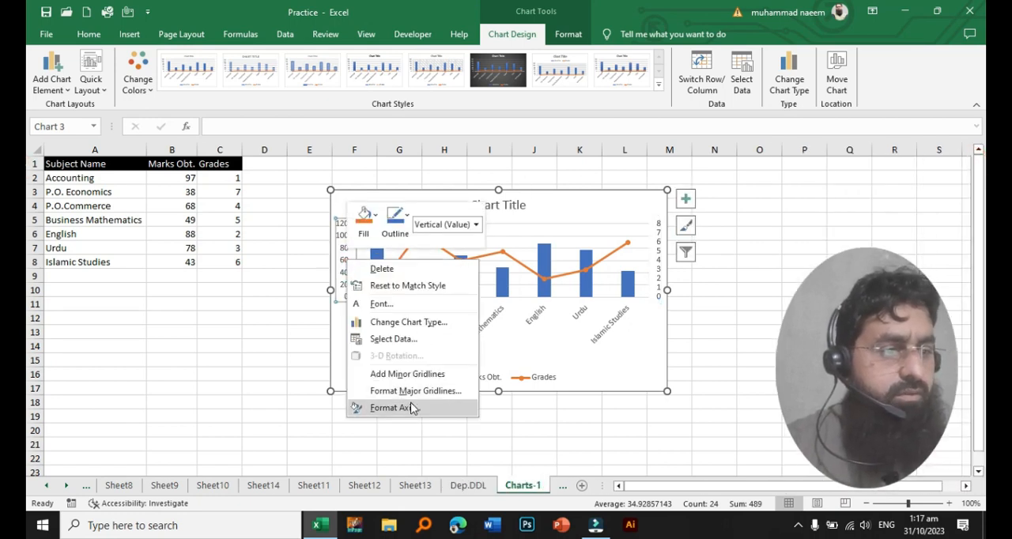
pyautogui.click(391, 408)
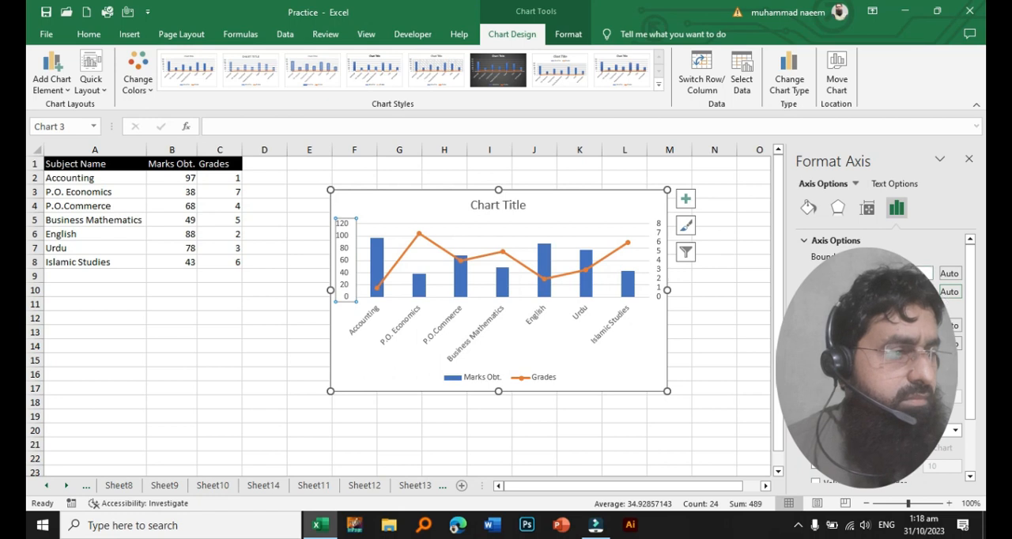
pyautogui.click(974, 278)
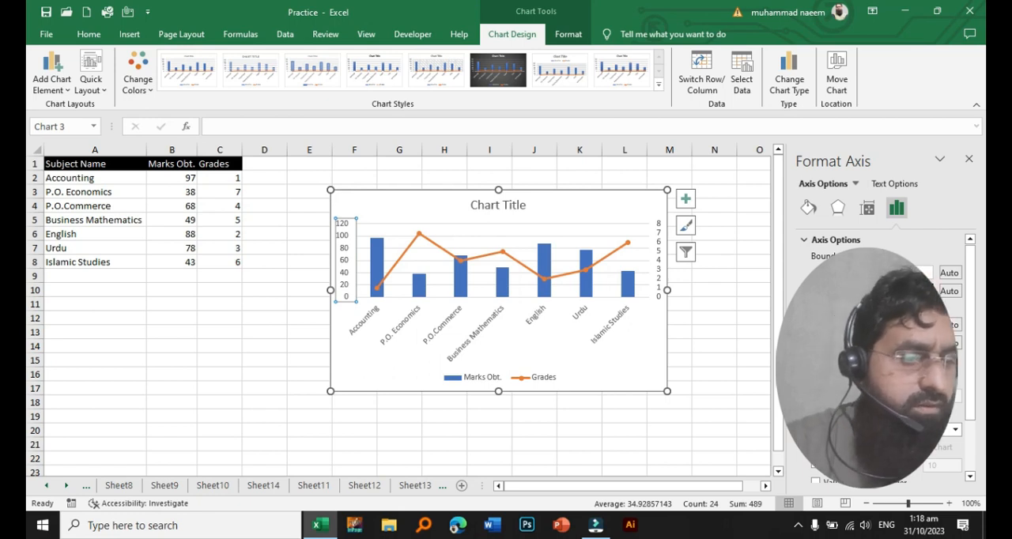
pyautogui.press('Tab')
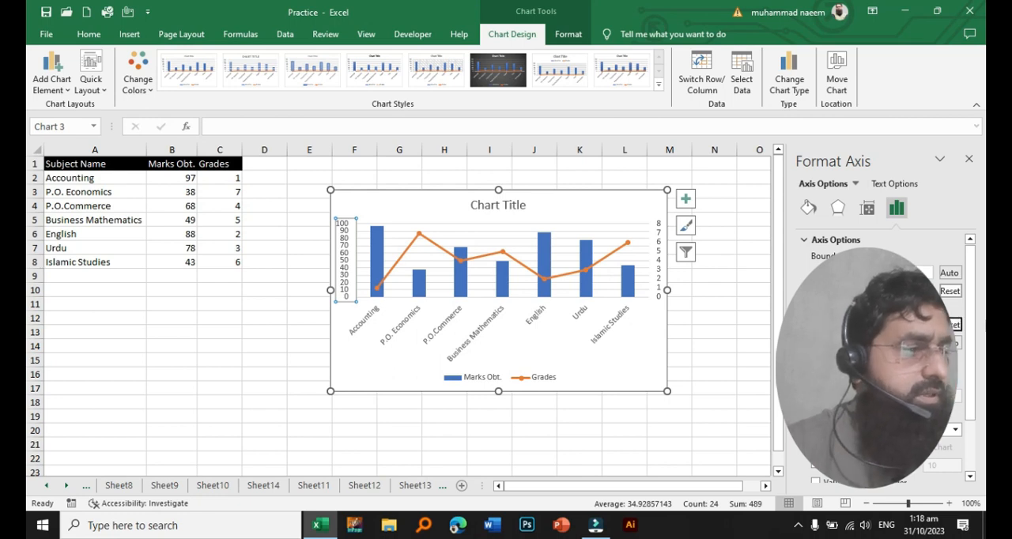
pyautogui.press('Tab')
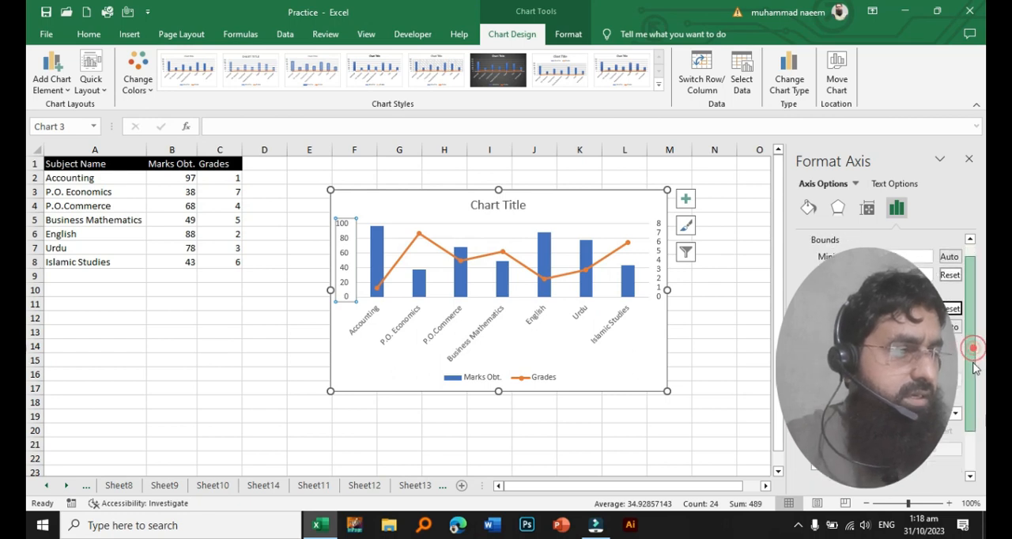
# - Show the tick mark settings of the primary vertical axis
pyautogui.moveTo(978, 356); pyautogui.dragTo(971, 417)
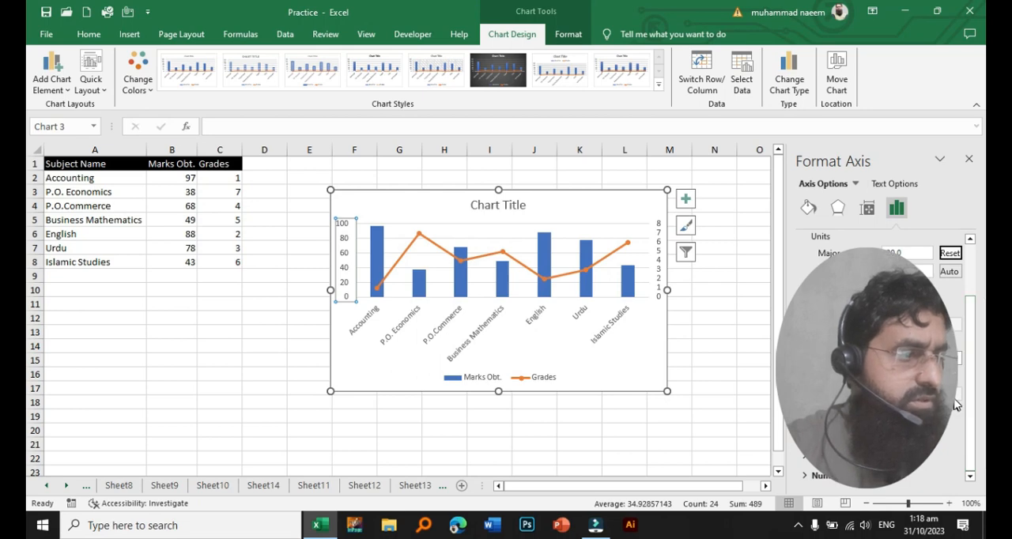
pyautogui.click(821, 436)
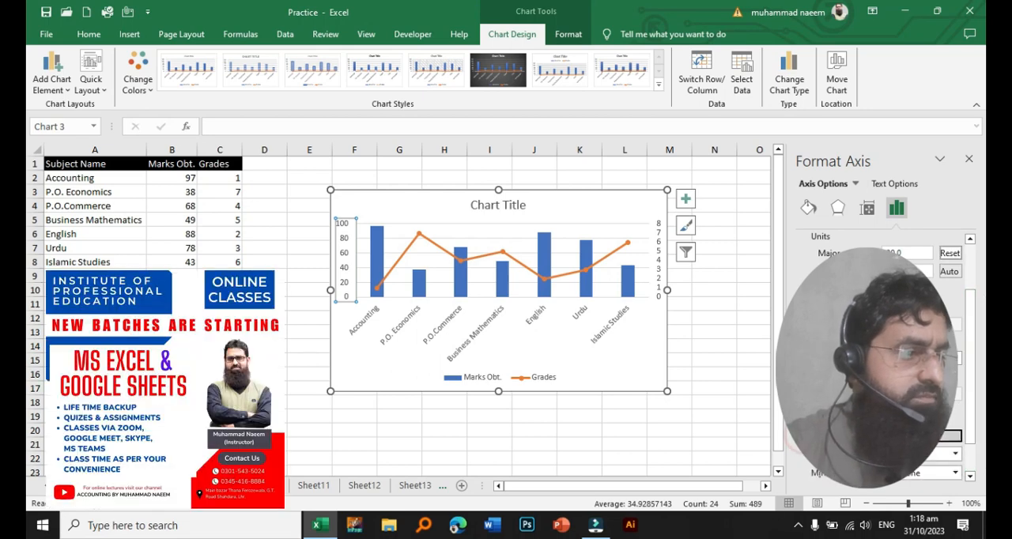
pyautogui.scroll(-2, 957, 417)
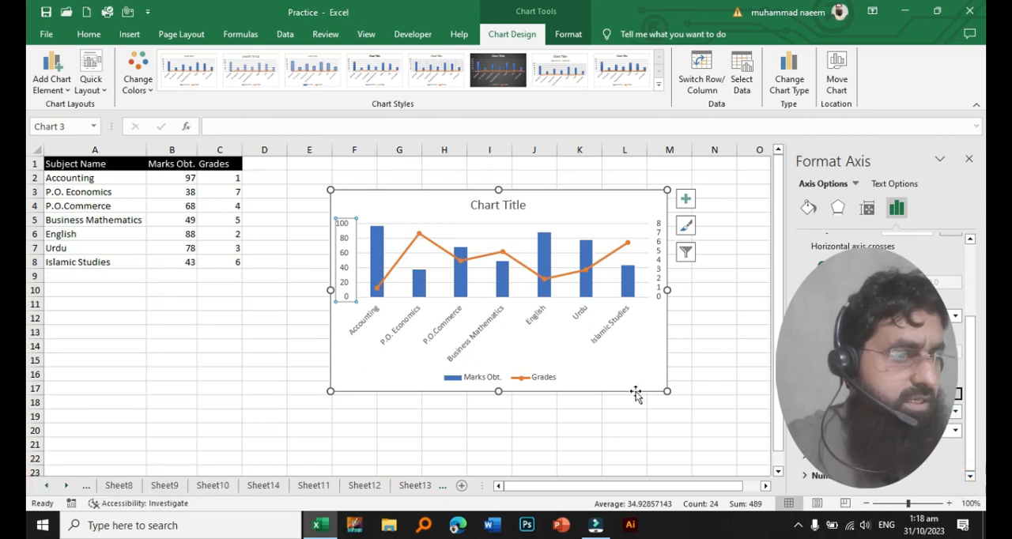
# - Move the chart up and to the right, and enlarge it to span about columns E to N down to row 22
pyautogui.moveTo(549, 194); pyautogui.dragTo(623, 172)
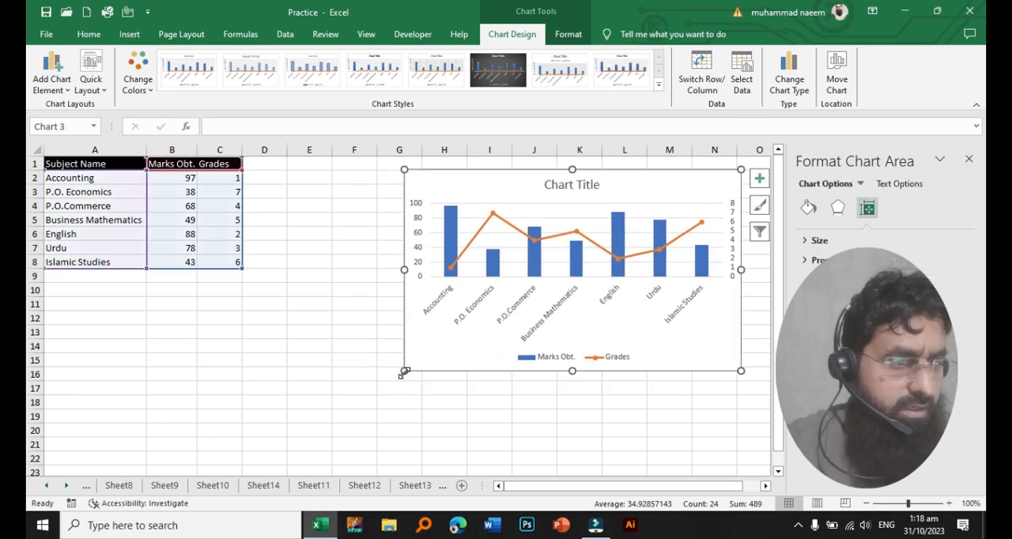
pyautogui.moveTo(404, 371); pyautogui.dragTo(288, 460)
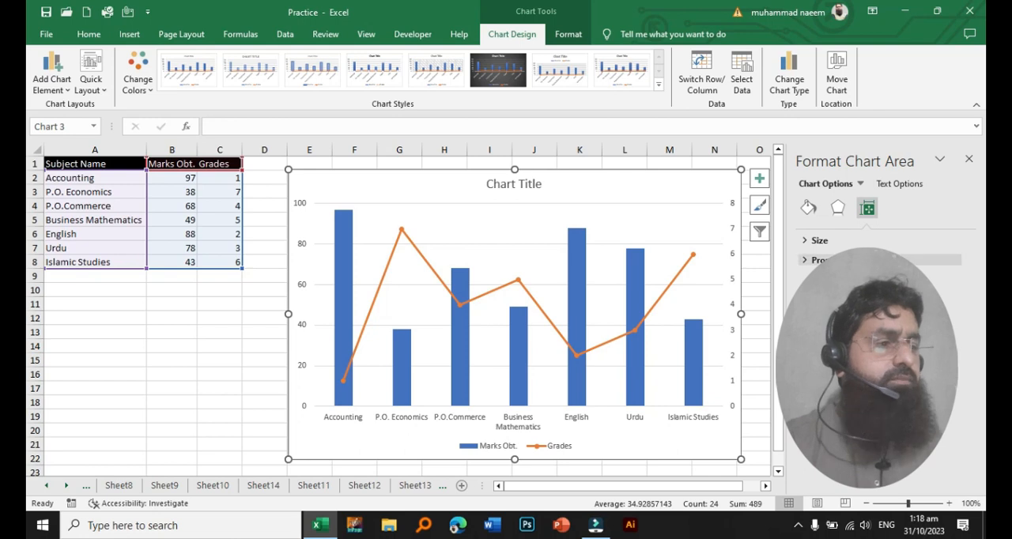
# - Try making the horizontal axis cross at the primary vertical axis's maximum value, and restore the automatic crossing
pyautogui.click(306, 287)
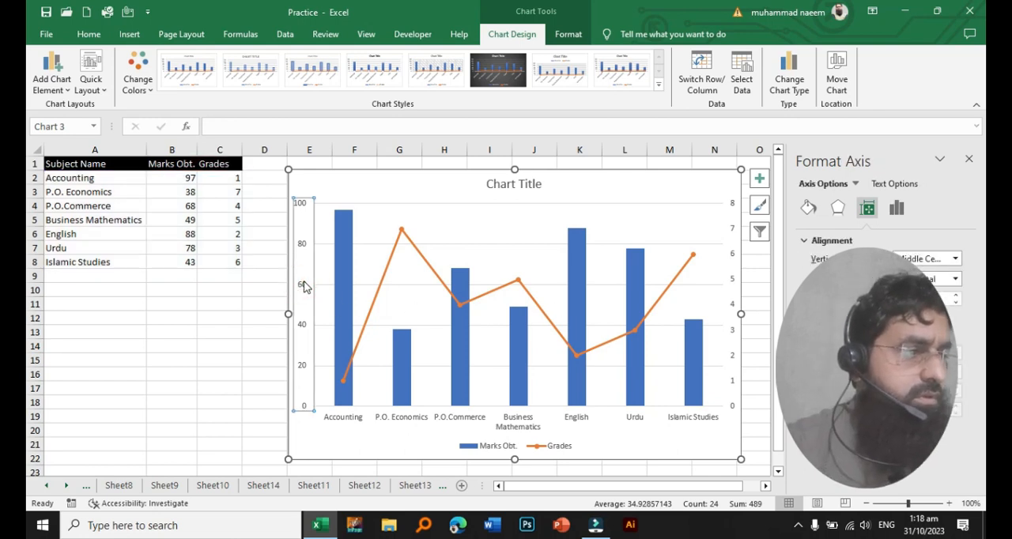
pyautogui.rightClick(306, 287)
pyautogui.click(378, 434)
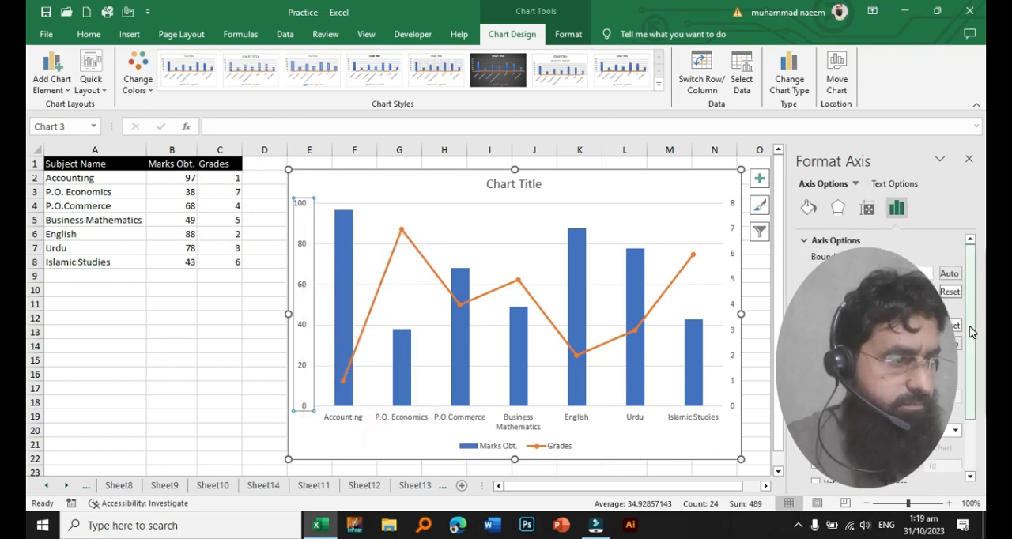
pyautogui.moveTo(972, 327); pyautogui.dragTo(971, 407)
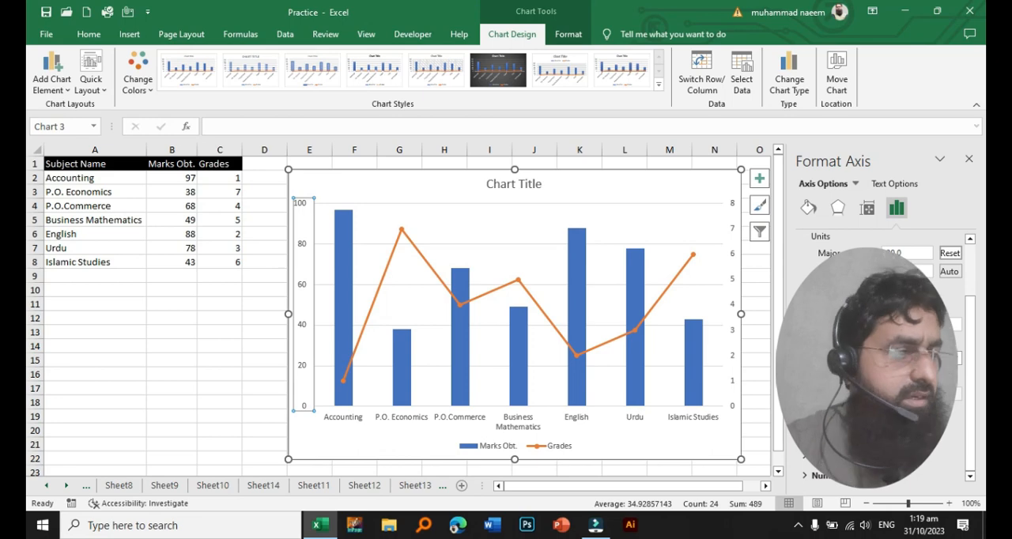
pyautogui.click(825, 341)
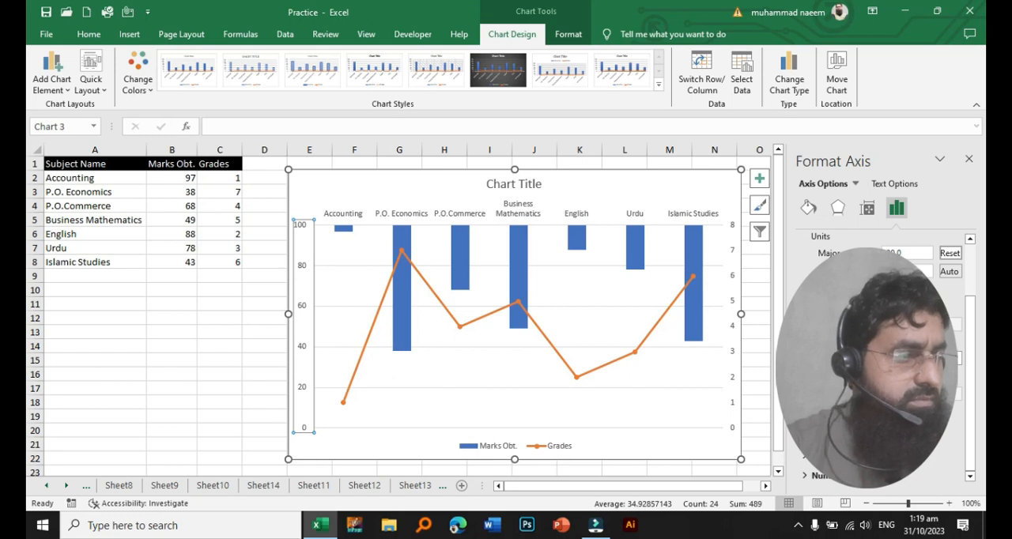
pyautogui.click(826, 308)
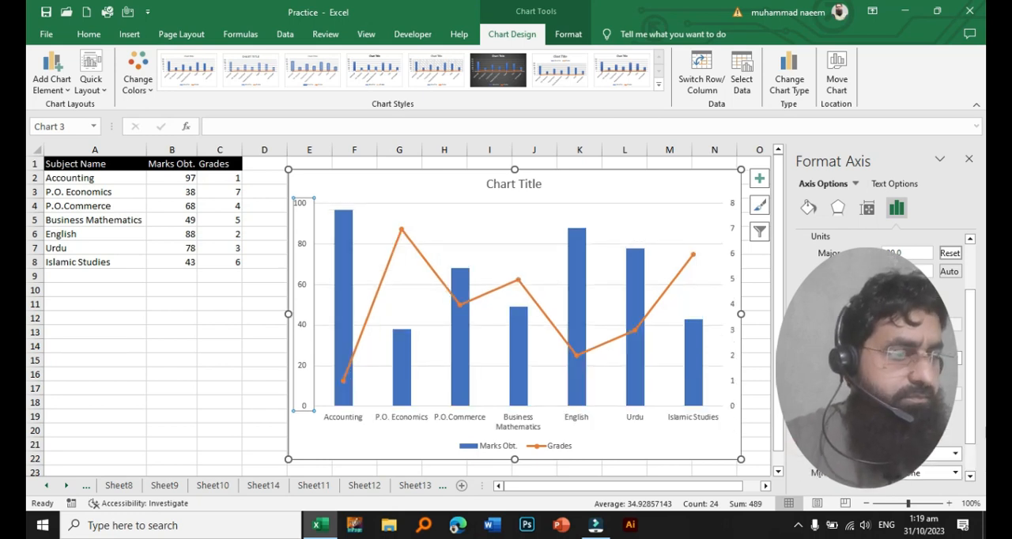
# - Switch the primary vertical axis's major tick marks through Inside, Outside and Inside, ending with Cross, and deselect the chart
pyautogui.scroll(-3, 878, 332)
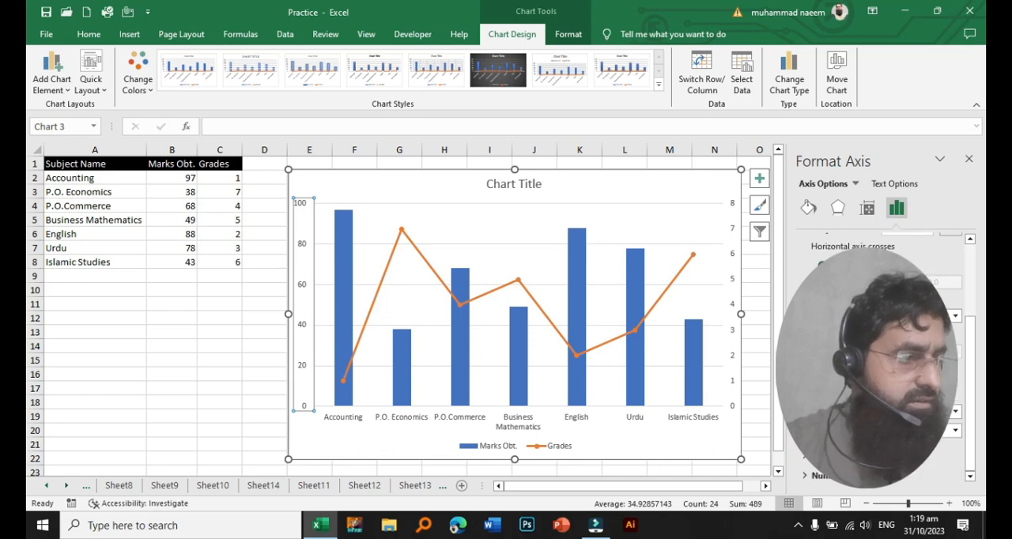
pyautogui.click(957, 415)
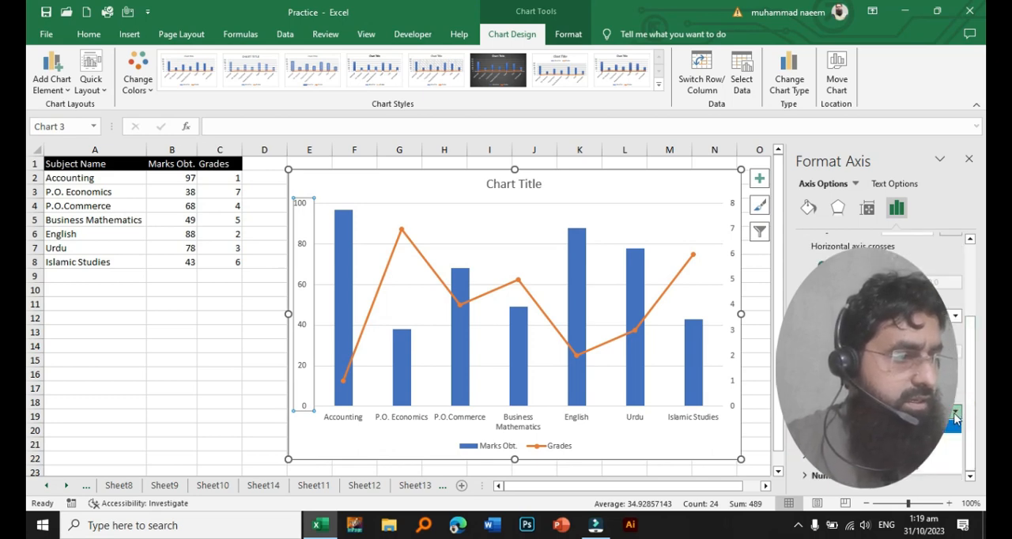
pyautogui.click(939, 441)
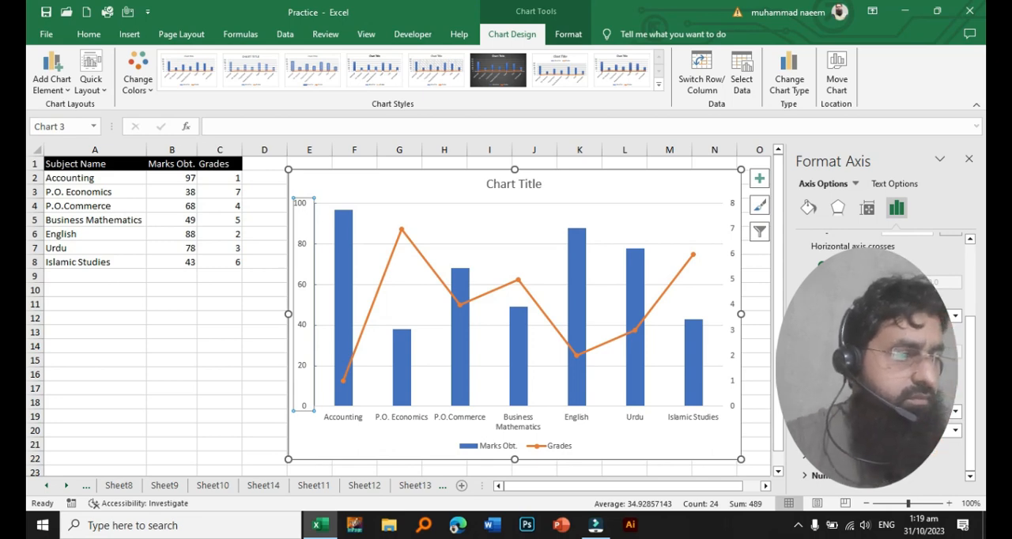
pyautogui.click(956, 416)
pyautogui.click(923, 457)
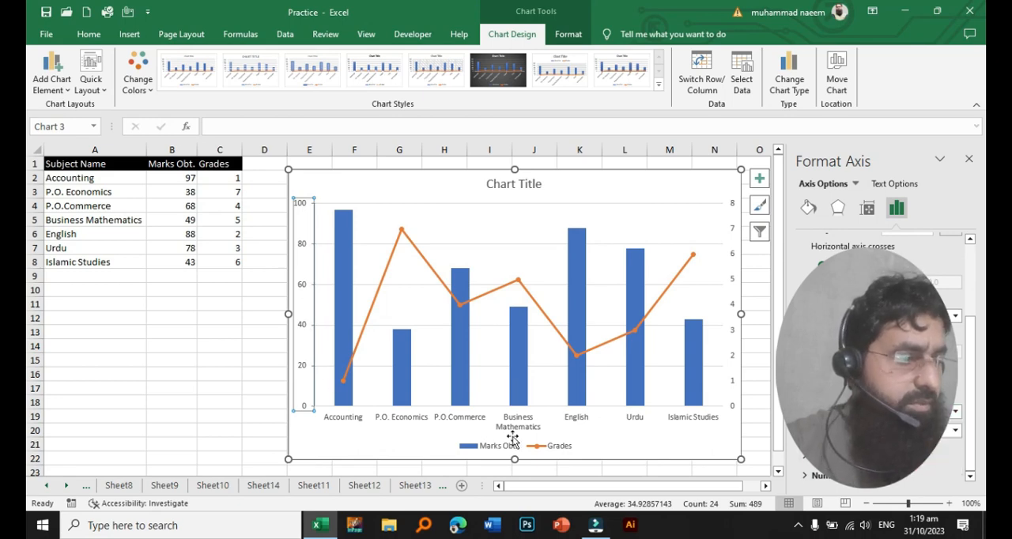
pyautogui.click(954, 412)
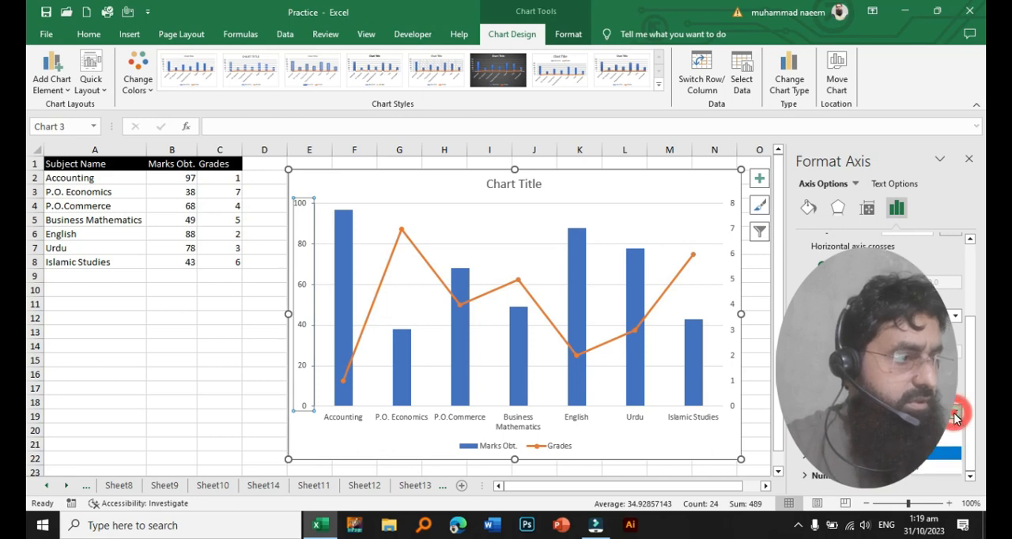
pyautogui.click(941, 440)
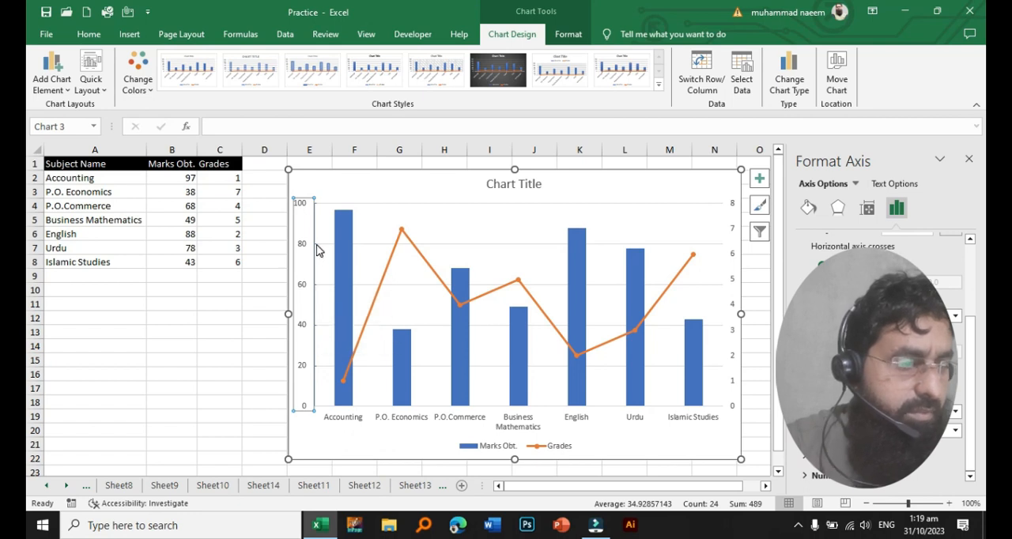
pyautogui.click(954, 412)
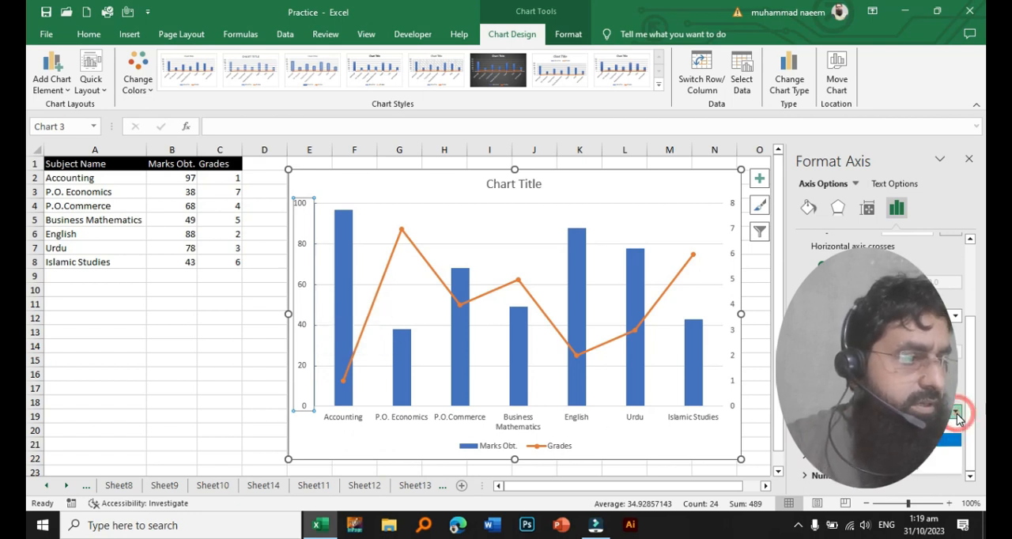
pyautogui.click(921, 468)
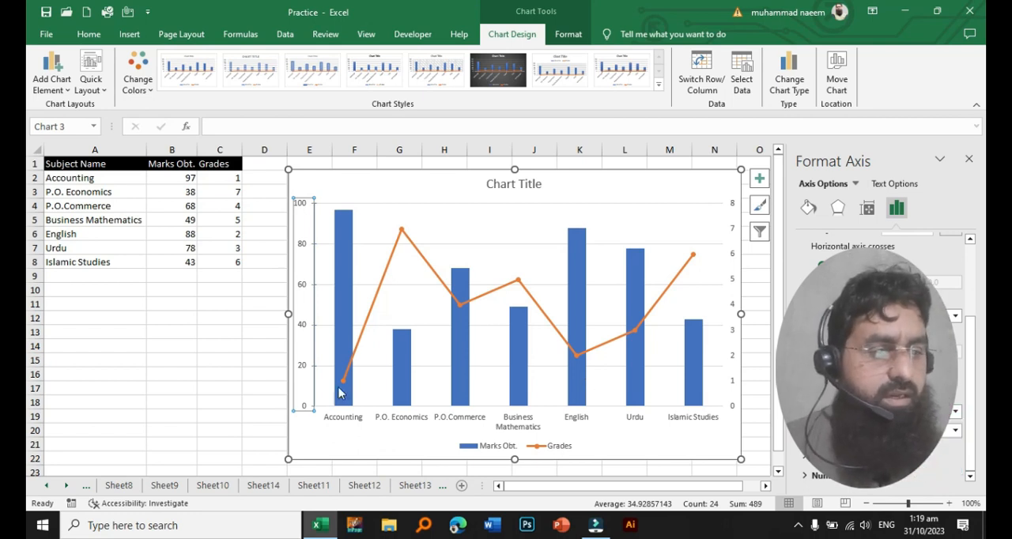
pyautogui.click(219, 361)
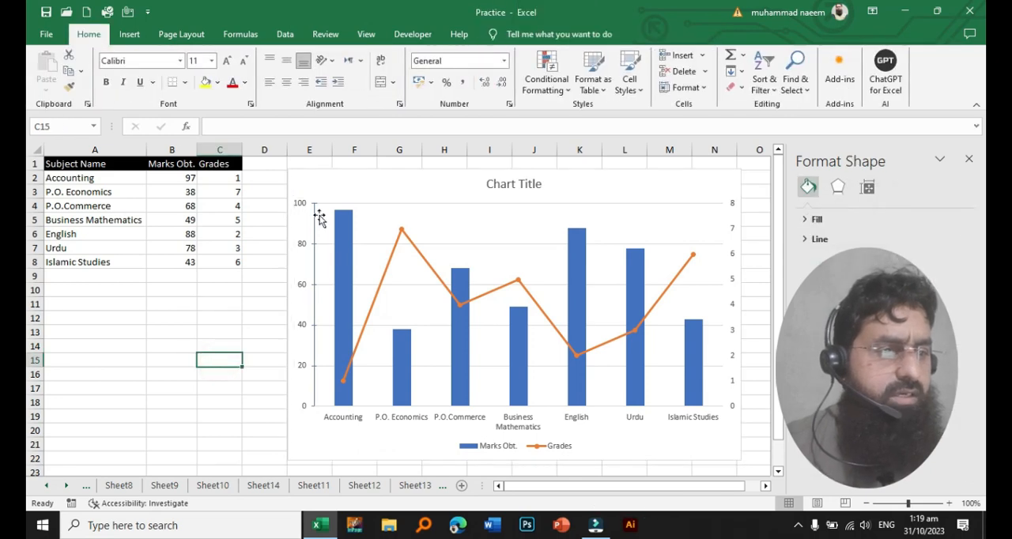
# - Reopen the primary vertical axis's formatting and try Inside and Outside minor tick marks, ending with Cross
pyautogui.click(302, 329)
pyautogui.rightClick(306, 331)
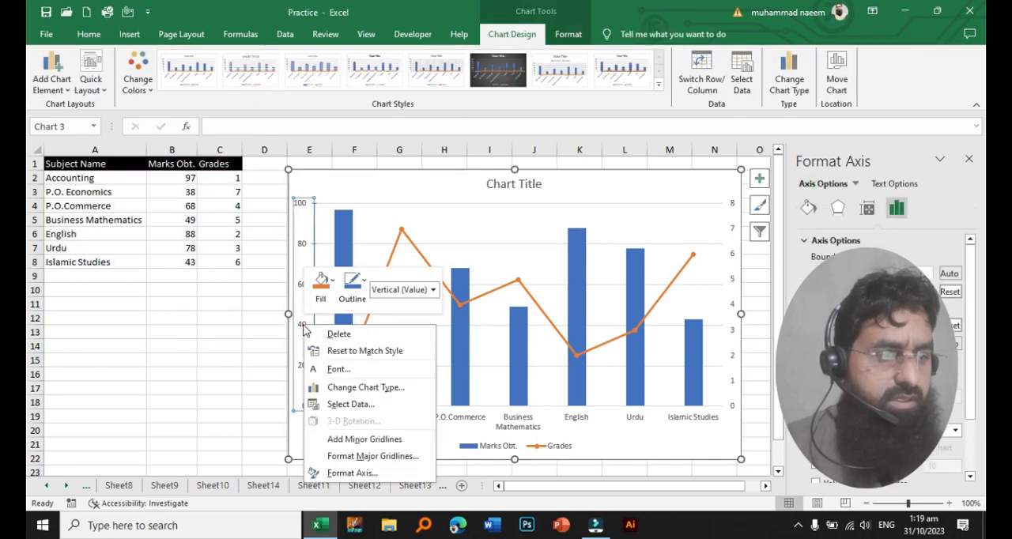
pyautogui.click(344, 473)
pyautogui.moveTo(971, 316); pyautogui.dragTo(978, 472)
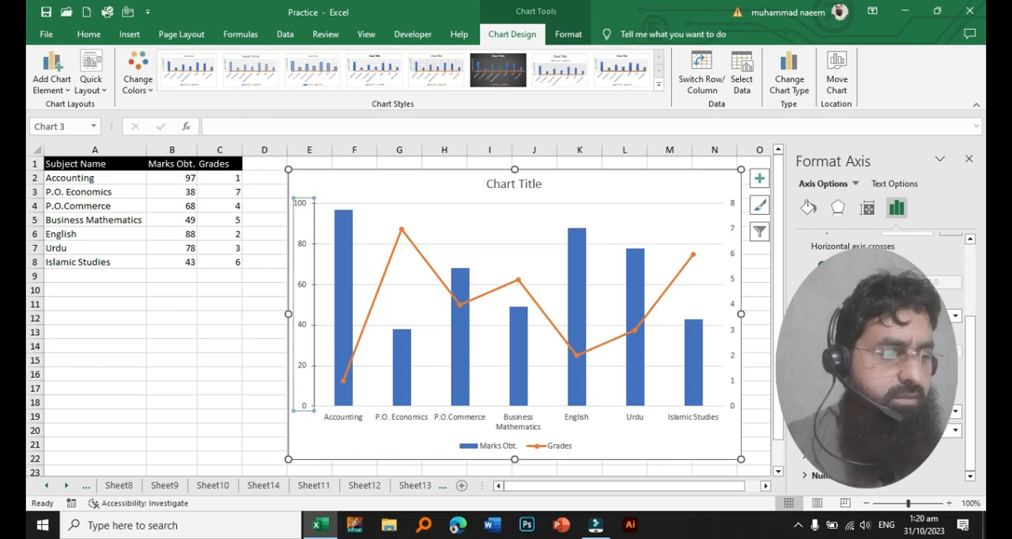
pyautogui.click(957, 433)
pyautogui.click(925, 461)
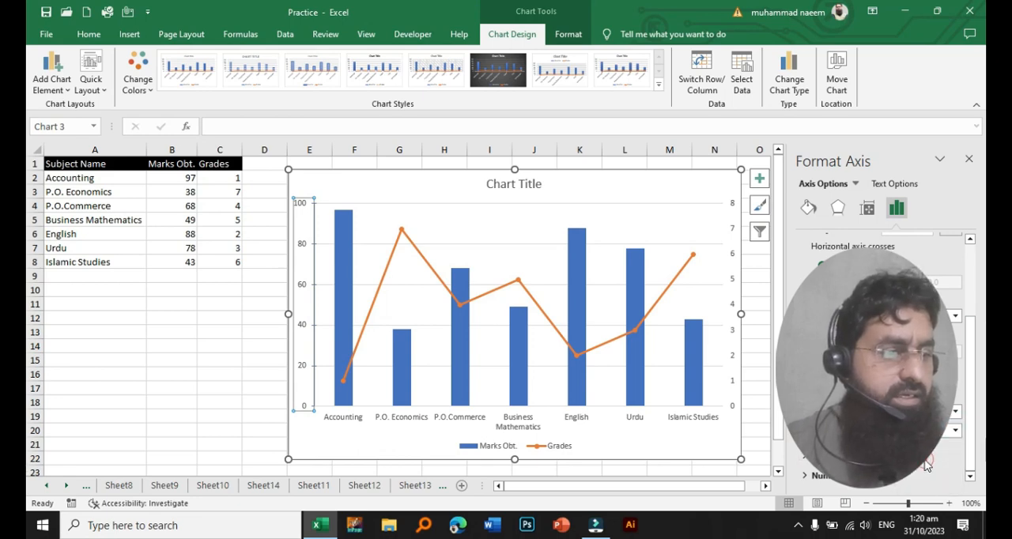
pyautogui.click(957, 432)
pyautogui.click(927, 469)
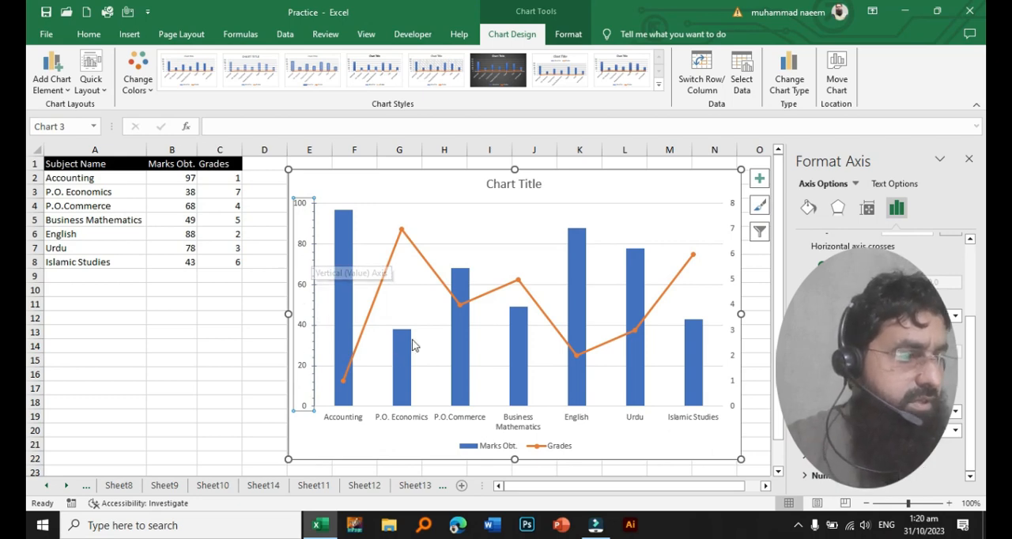
pyautogui.click(955, 431)
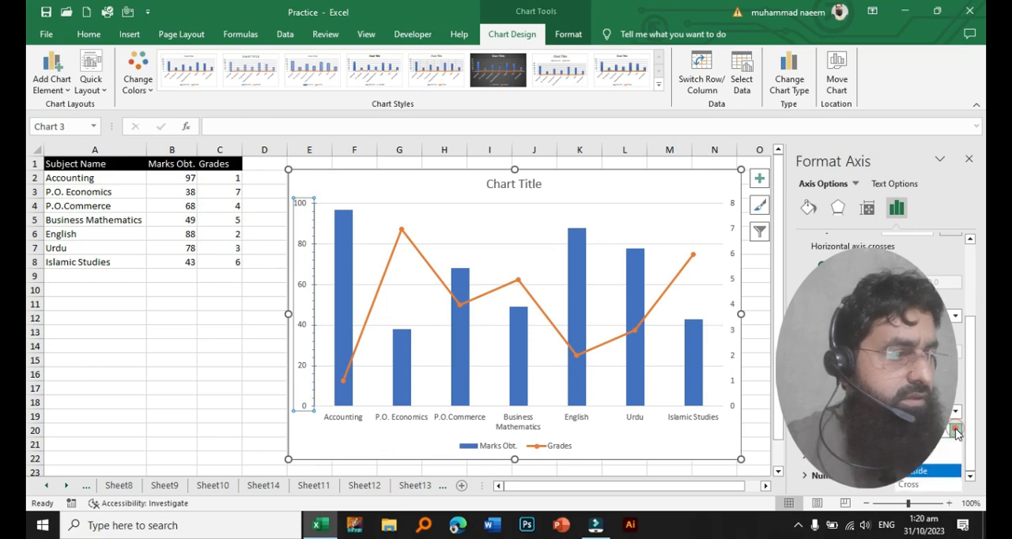
pyautogui.click(920, 484)
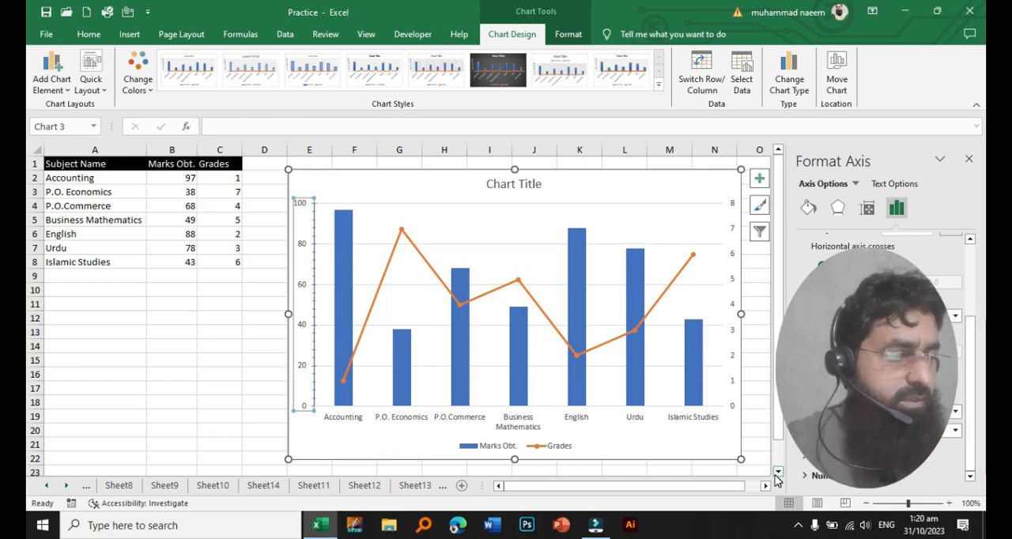
# - Try the High, Low and None label positions for the primary vertical axis, ending with High
pyautogui.click(870, 457)
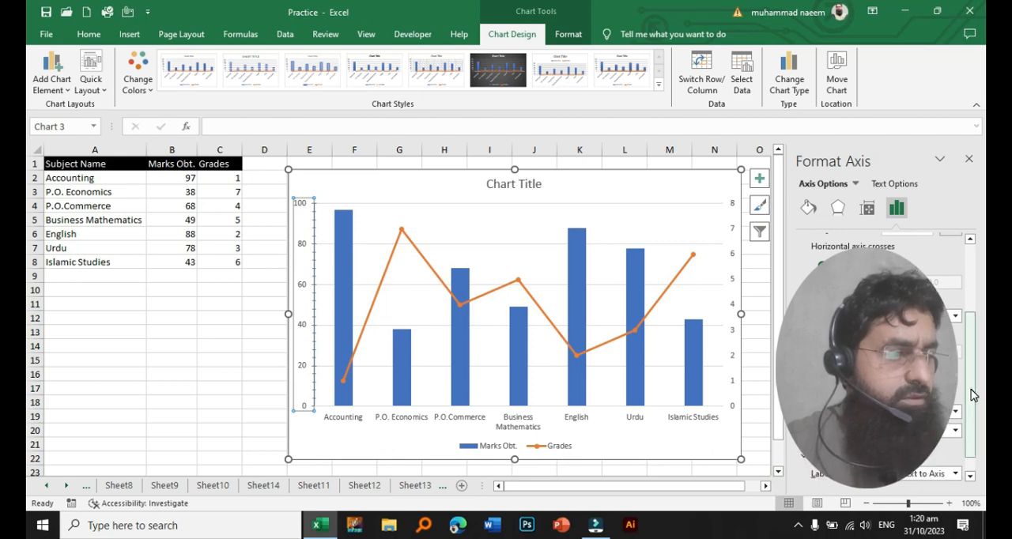
pyautogui.moveTo(971, 389); pyautogui.dragTo(974, 456)
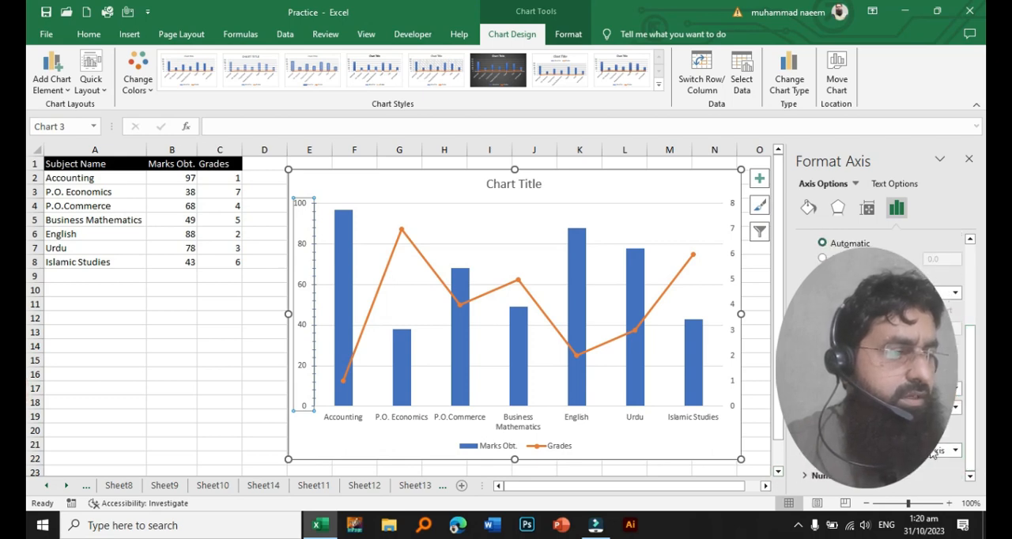
pyautogui.click(956, 450)
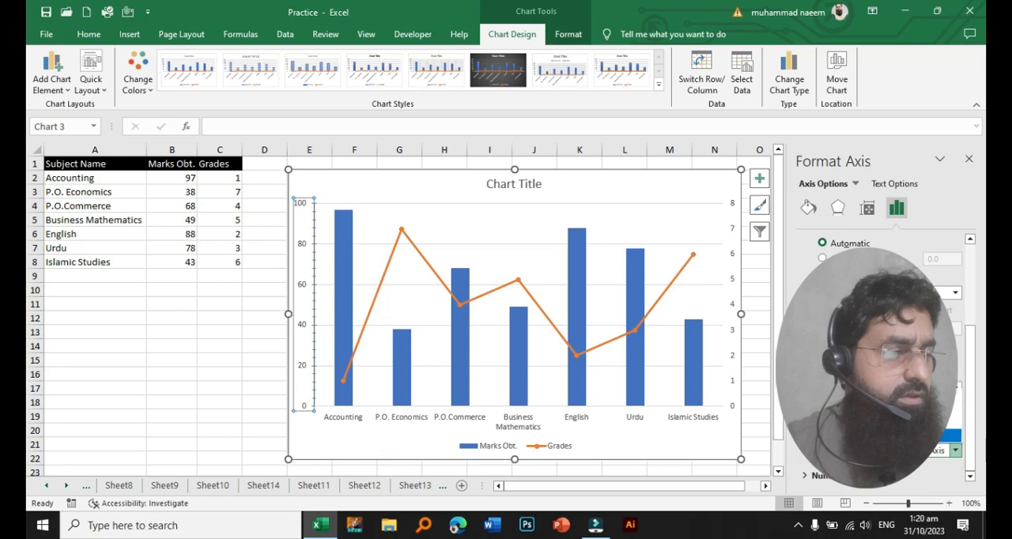
pyautogui.click(952, 408)
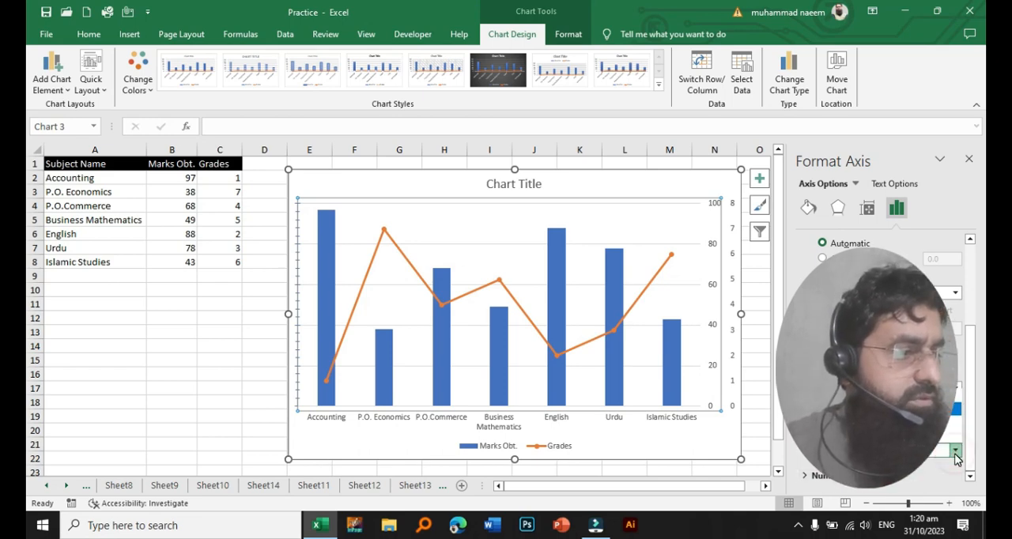
pyautogui.click(927, 423)
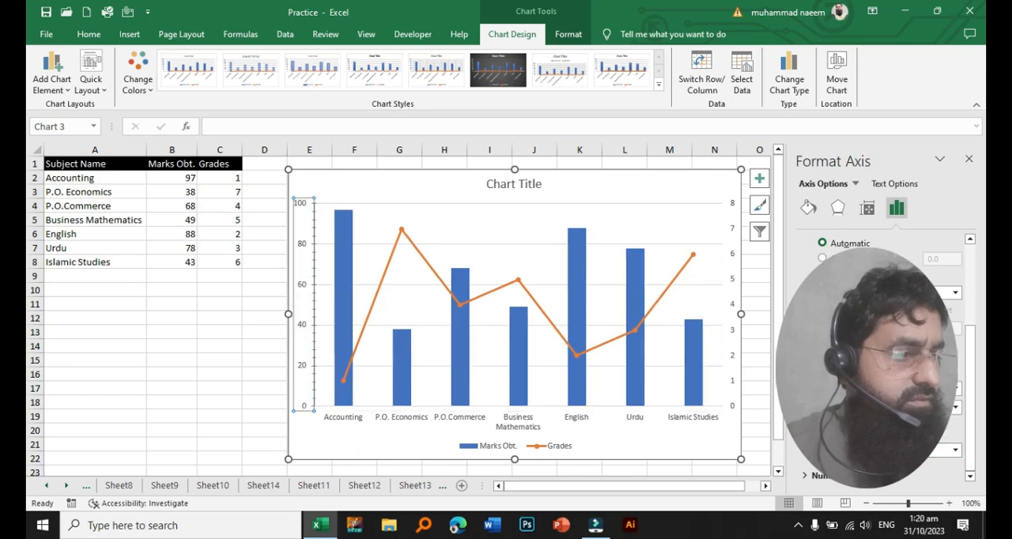
pyautogui.click(956, 451)
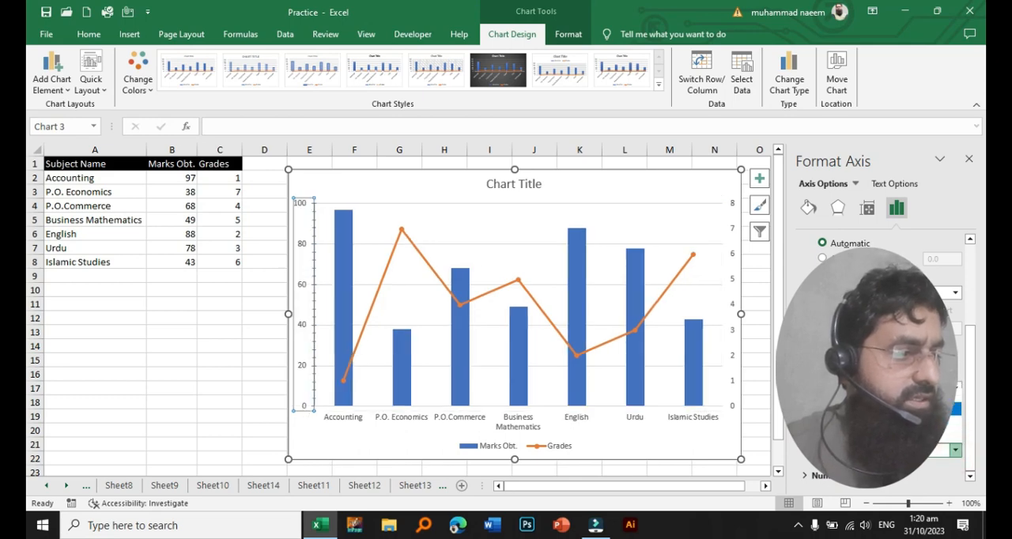
pyautogui.click(931, 436)
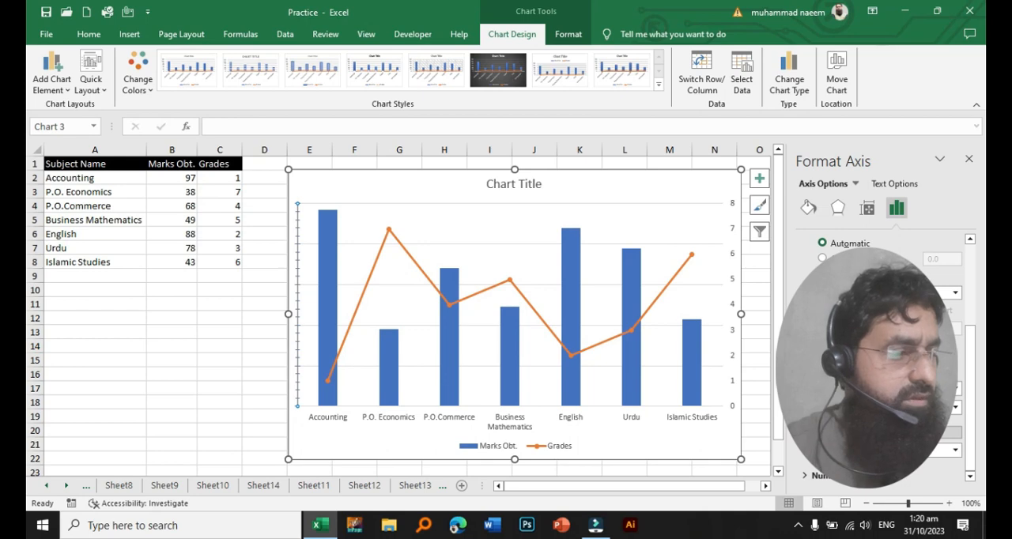
pyautogui.click(956, 451)
pyautogui.click(932, 409)
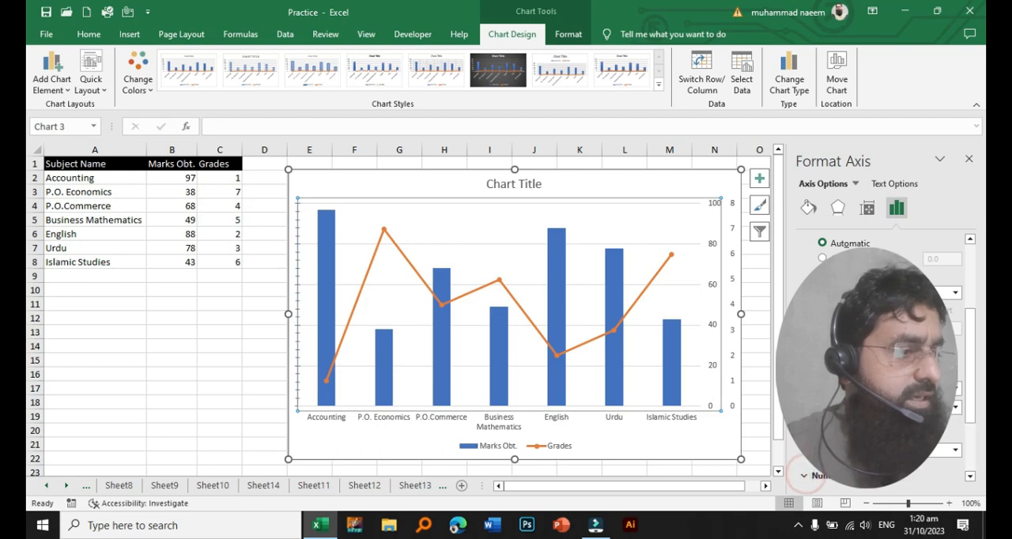
# - Expand the primary vertical axis's number format settings and examine the available format categories without choosing one
pyautogui.click(807, 477)
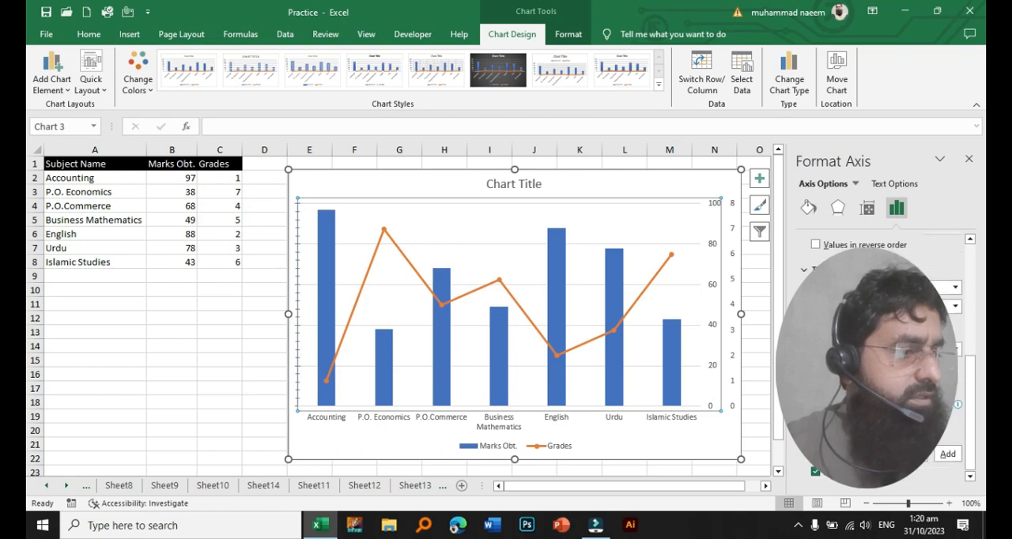
pyautogui.click(944, 408)
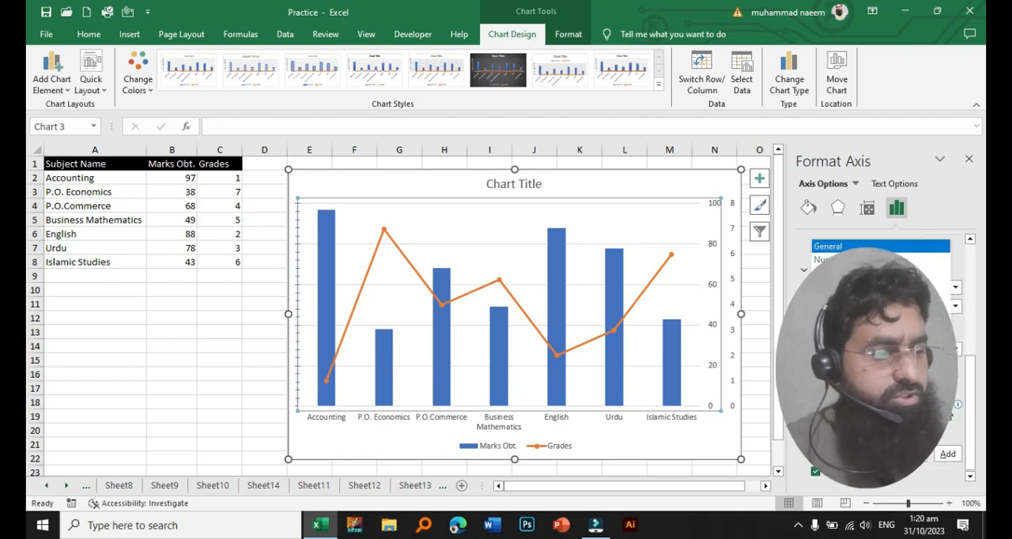
pyautogui.click(952, 413)
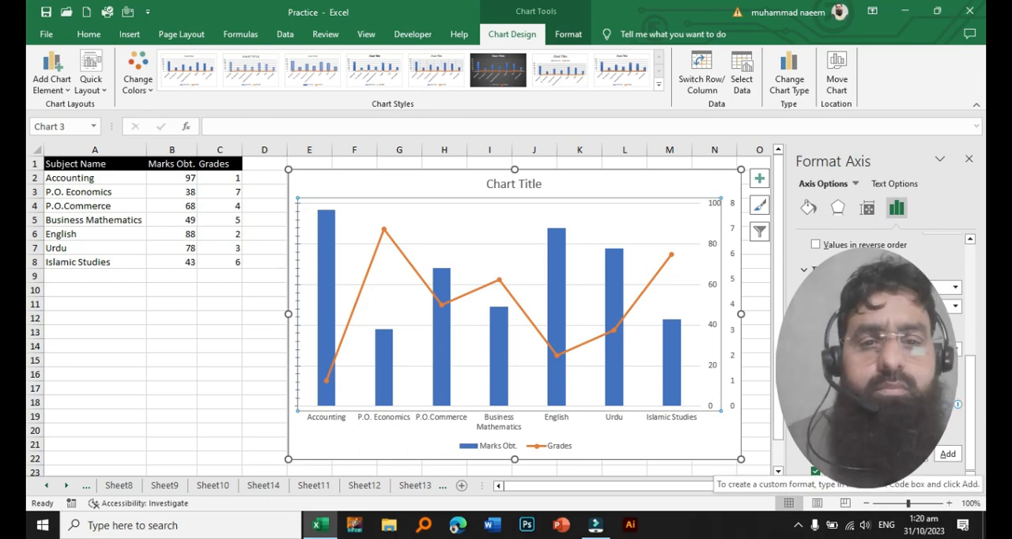
pyautogui.click(944, 408)
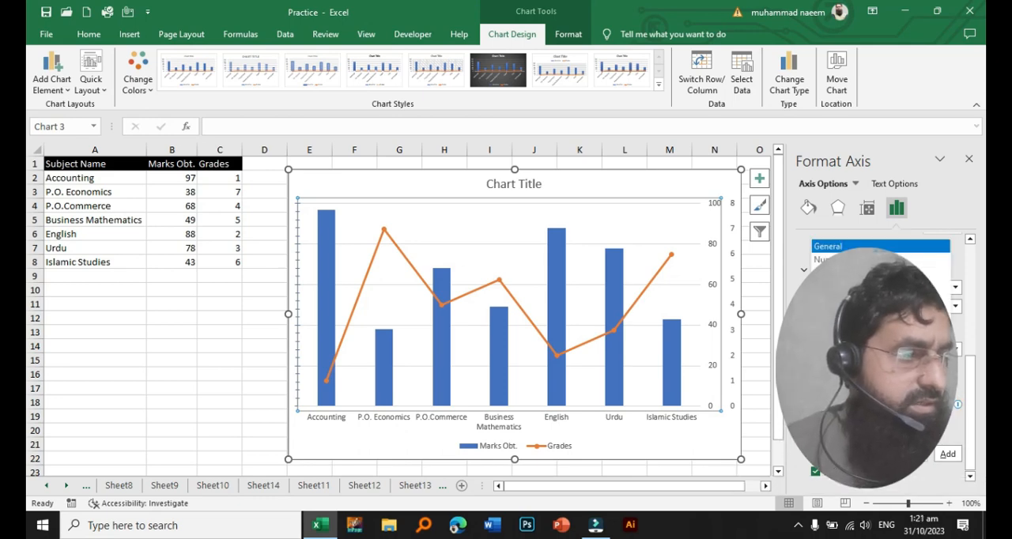
pyautogui.click(946, 409)
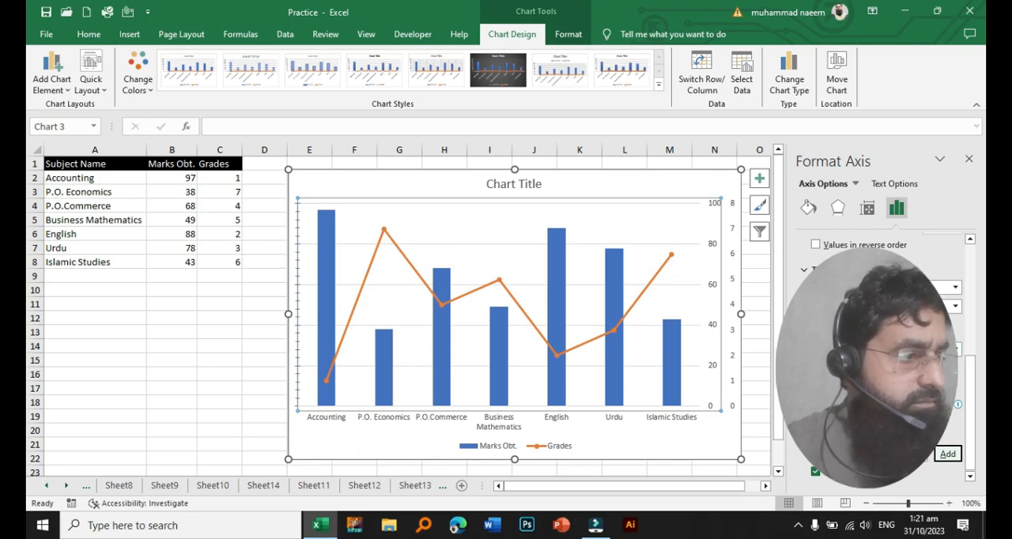
# - Change the label position so the primary vertical axis's labels sit on the left side of the plot again
pyautogui.scroll(5, 878, 356)
pyautogui.scroll(3, 878, 356)
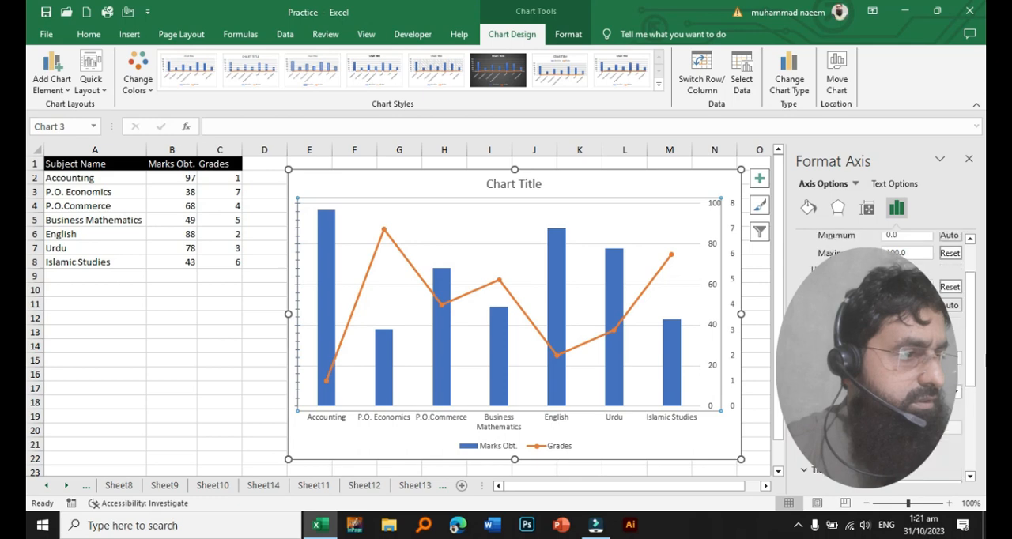
pyautogui.scroll(-2, 877, 356)
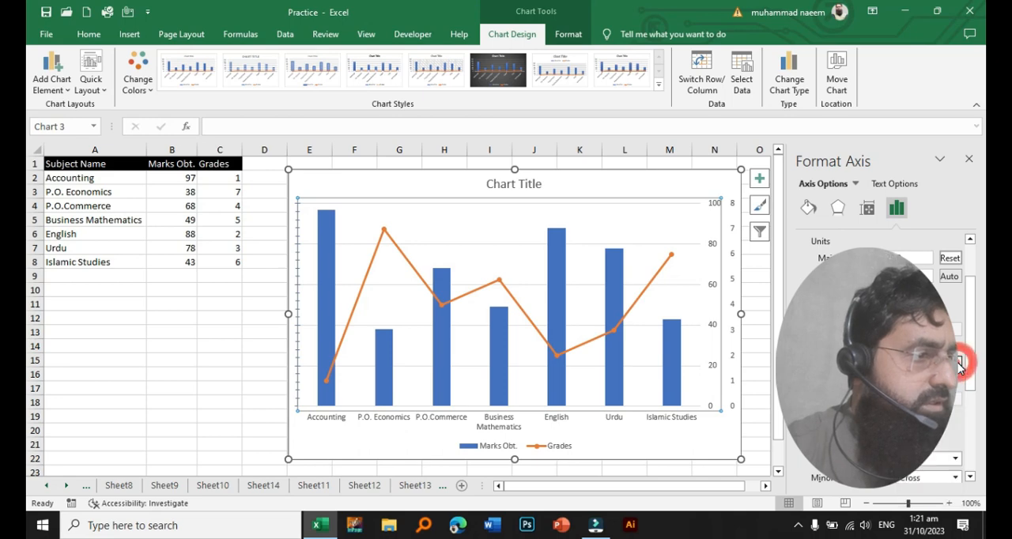
pyautogui.moveTo(971, 321); pyautogui.dragTo(979, 417)
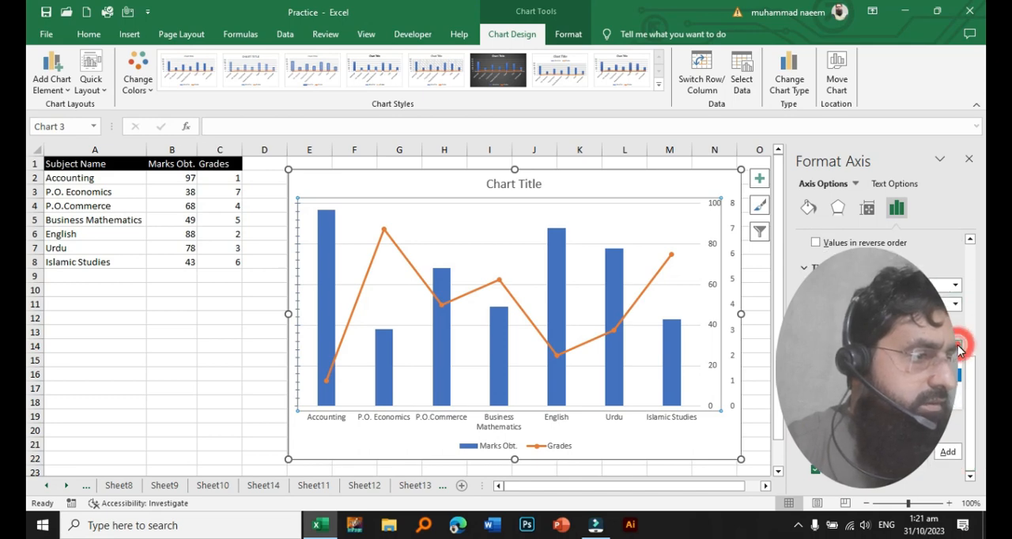
pyautogui.click(917, 381)
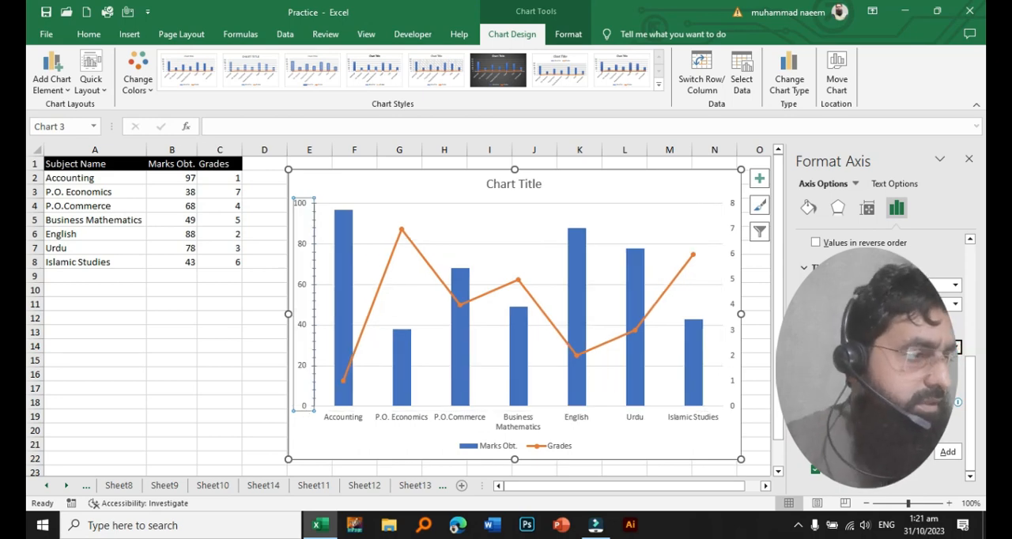
# - Add axis titles to the chart's horizontal and both vertical axes, and deselect the chart
pyautogui.click(308, 312)
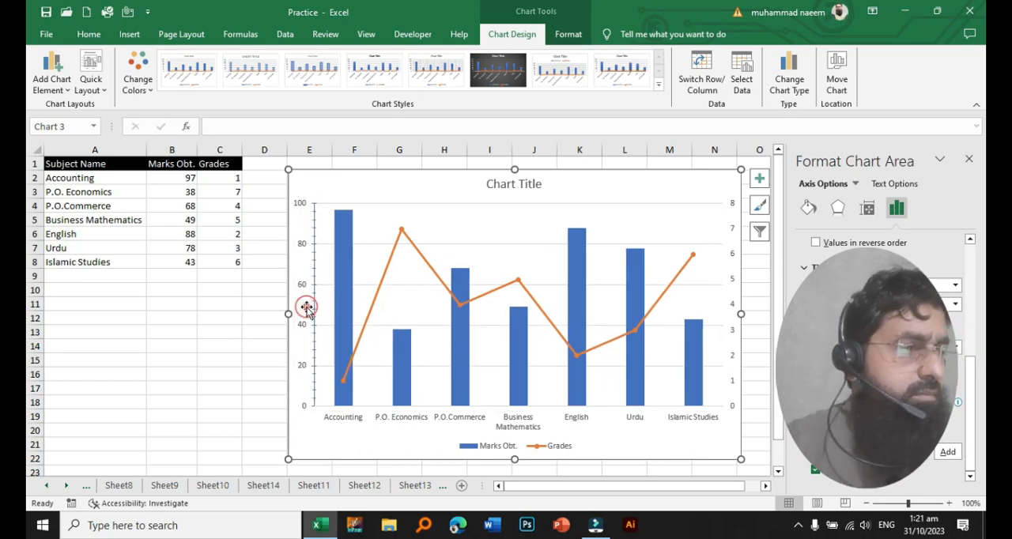
pyautogui.click(759, 179)
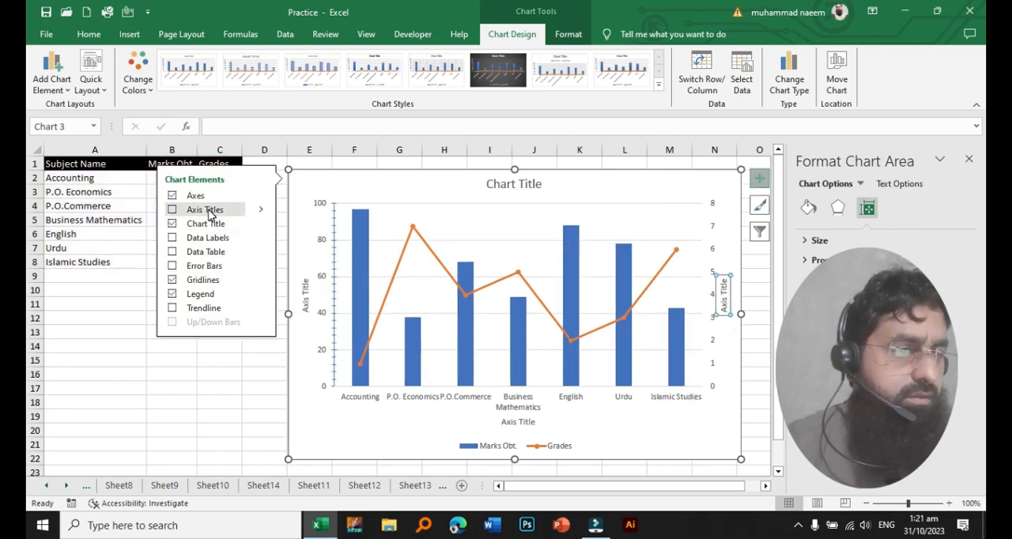
pyautogui.click(210, 212)
pyautogui.click(225, 359)
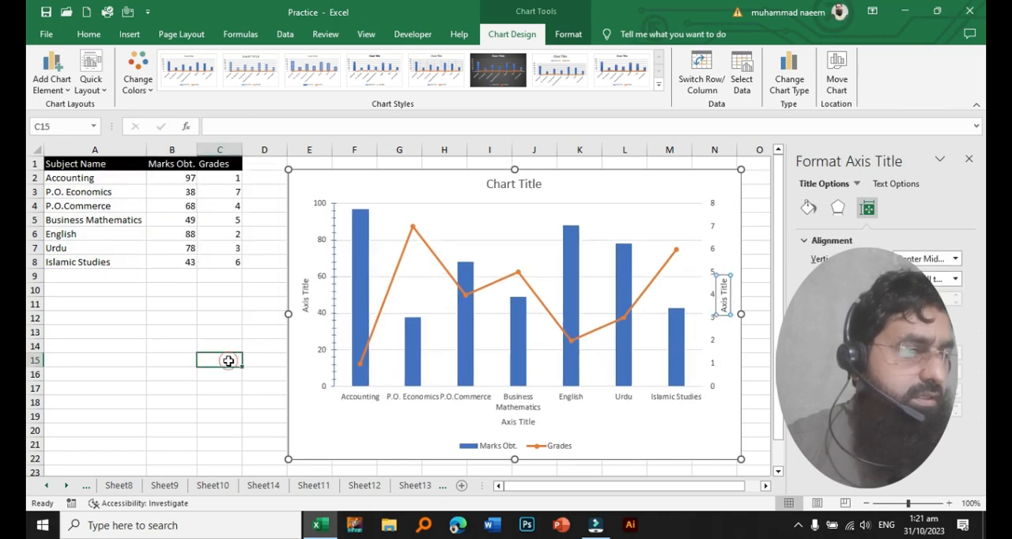
# - Try a custom number format that adds "Marks" after the primary vertical axis's values, and restore the General format
pyautogui.click(306, 302)
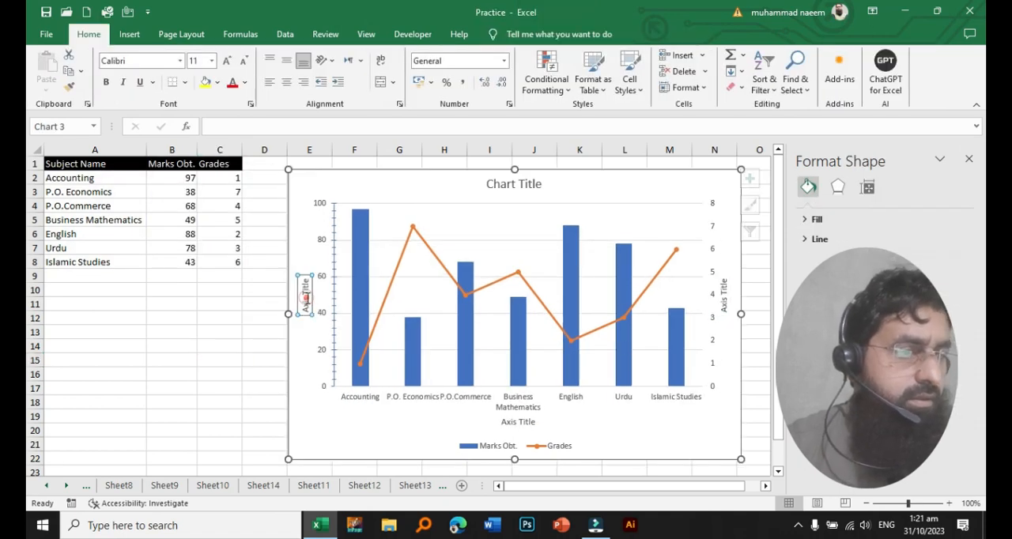
pyautogui.click(327, 317)
pyautogui.rightClick(327, 316)
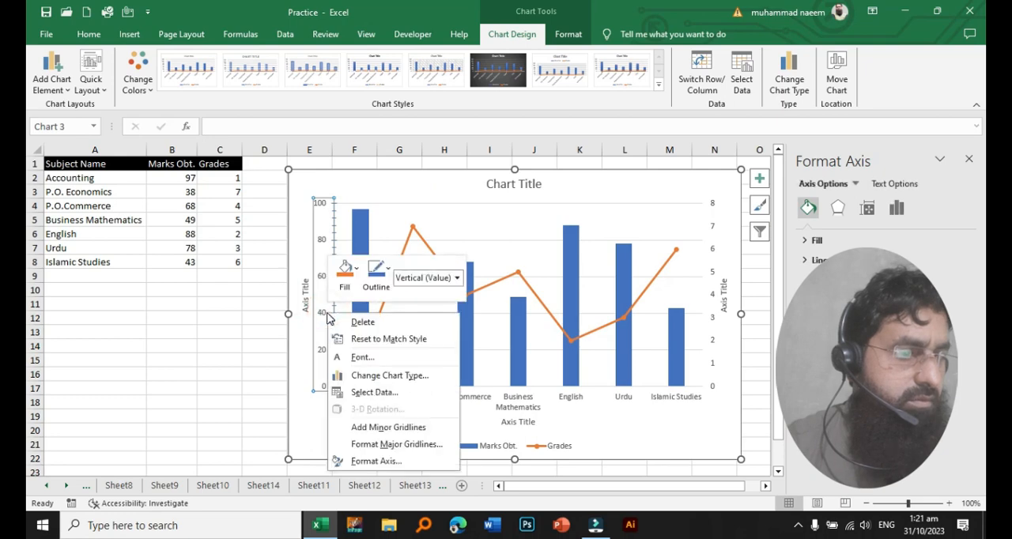
pyautogui.click(397, 462)
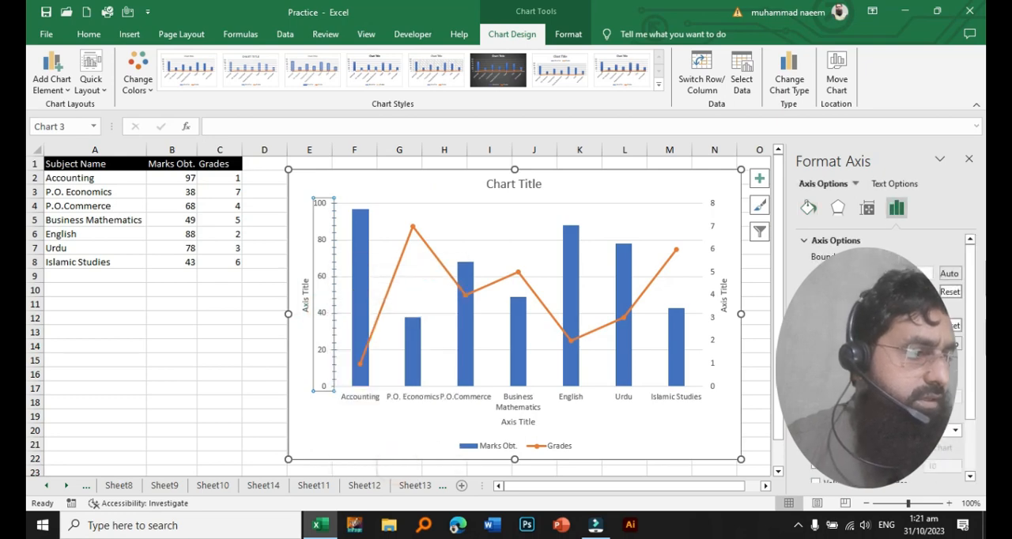
pyautogui.moveTo(971, 390); pyautogui.dragTo(971, 489)
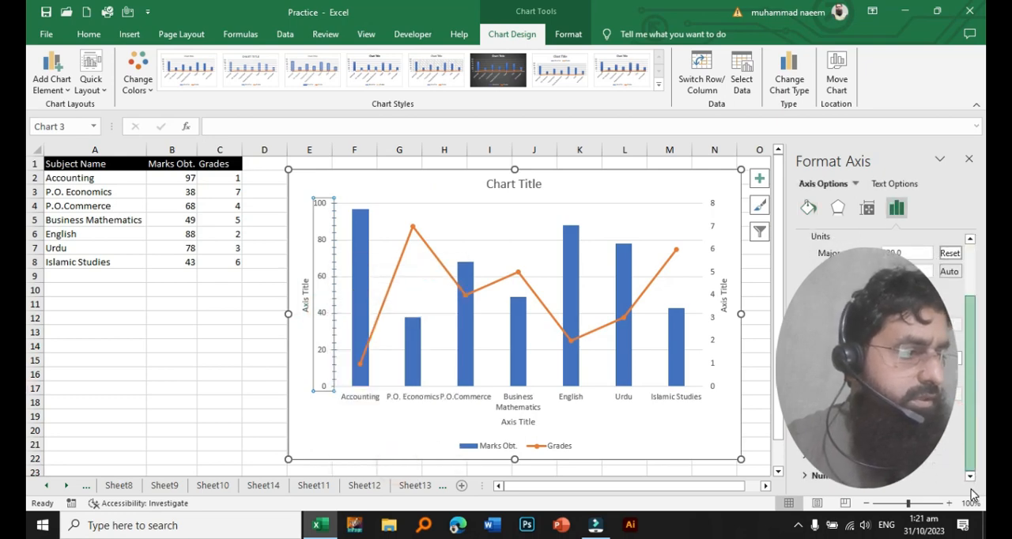
pyautogui.click(827, 477)
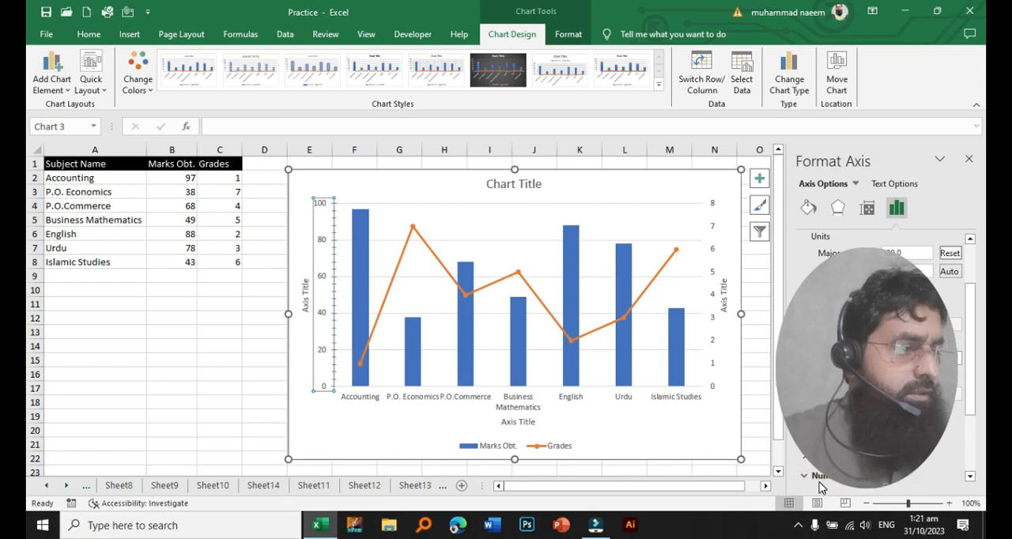
pyautogui.scroll(-3, 870, 356)
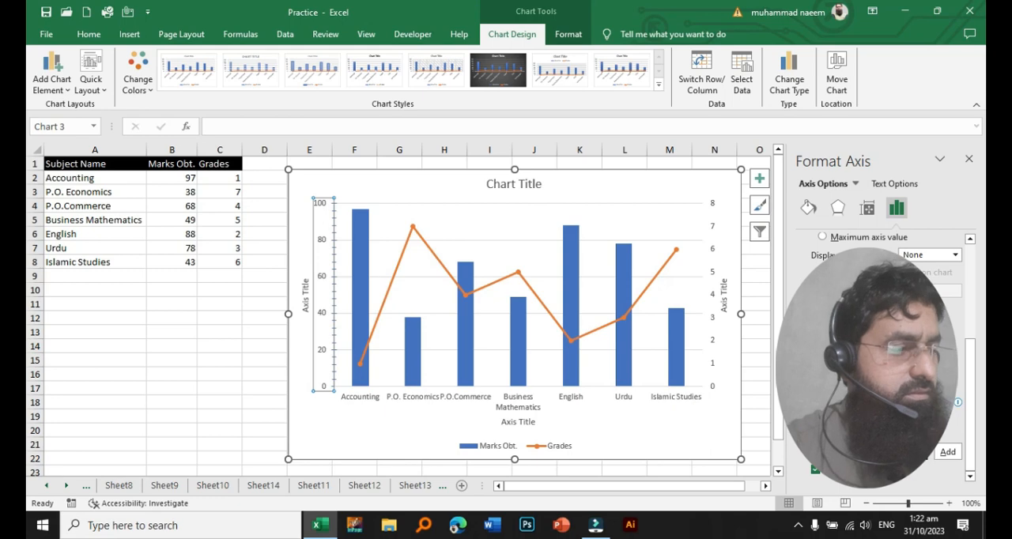
pyautogui.click(869, 452)
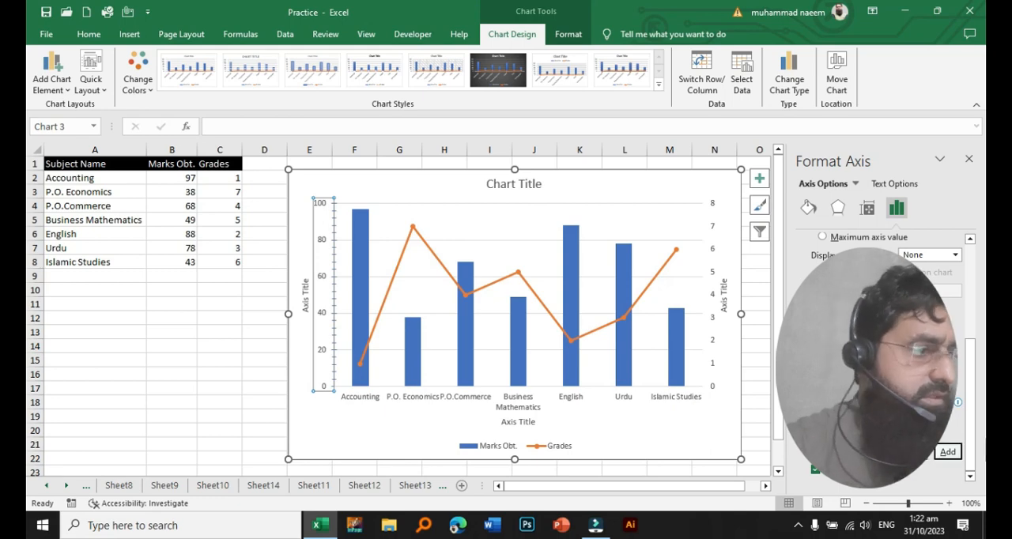
pyautogui.click(947, 452)
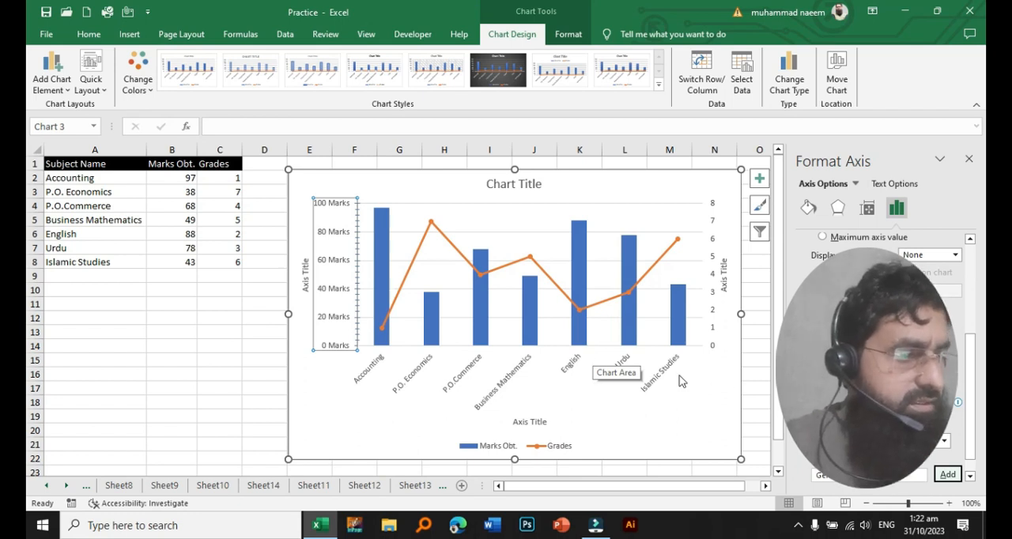
pyautogui.click(883, 477)
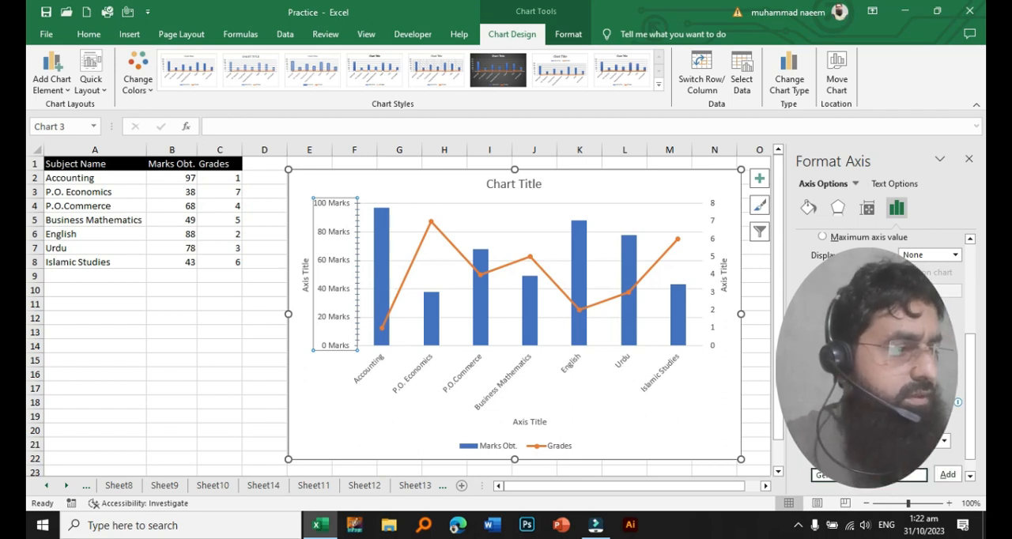
pyautogui.click(947, 474)
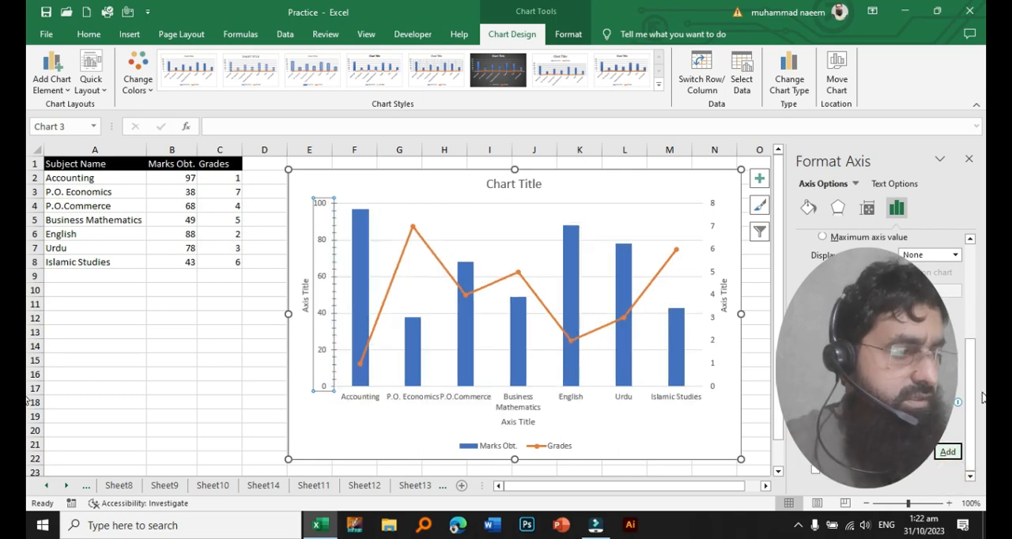
# - Set the vertical alignment of the primary vertical axis's labels to Top Centered
pyautogui.moveTo(972, 394); pyautogui.dragTo(975, 278)
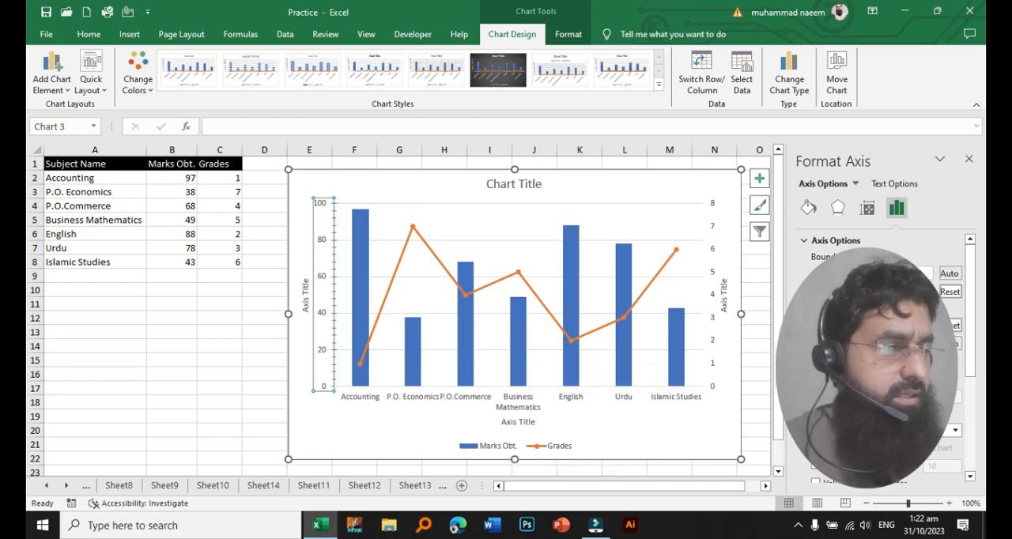
pyautogui.click(868, 212)
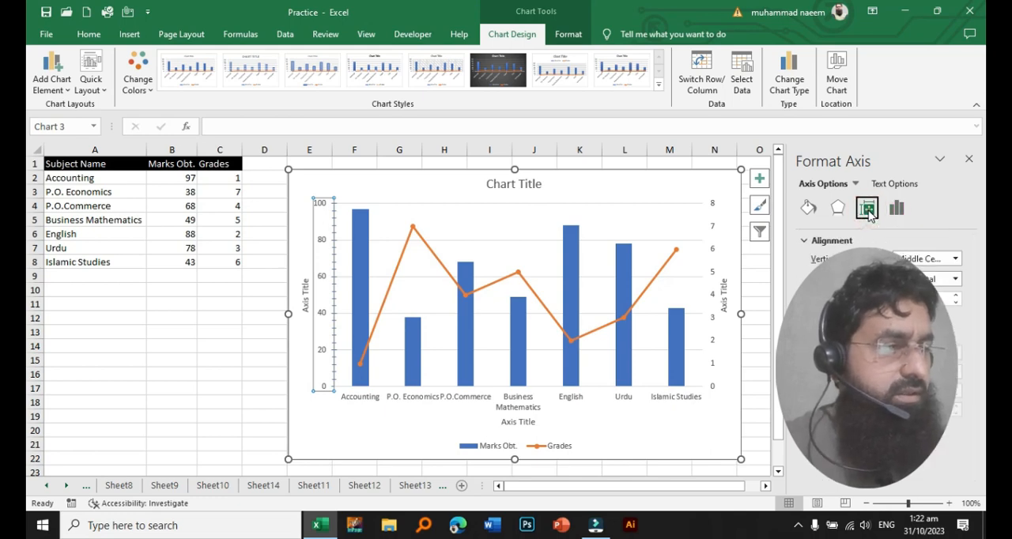
pyautogui.click(956, 260)
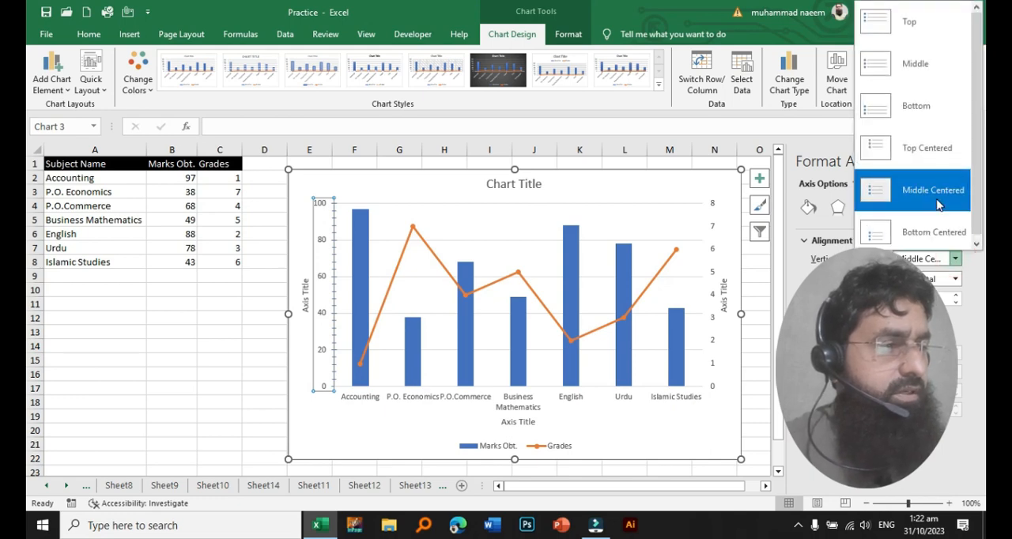
pyautogui.click(932, 149)
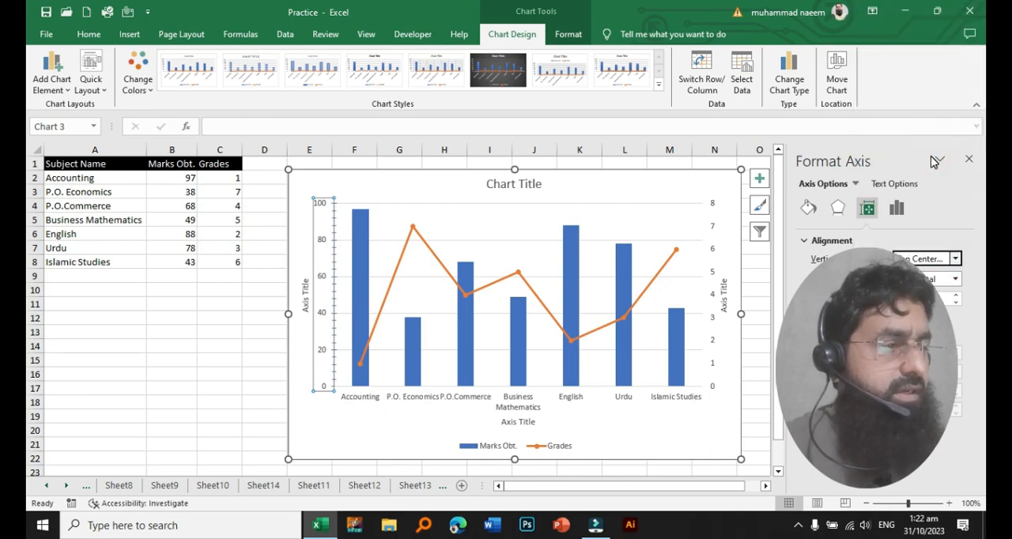
# - Try rotating the primary vertical axis's labels by 90°, and restore the Horizontal text direction and Middle Centered alignment
pyautogui.click(956, 281)
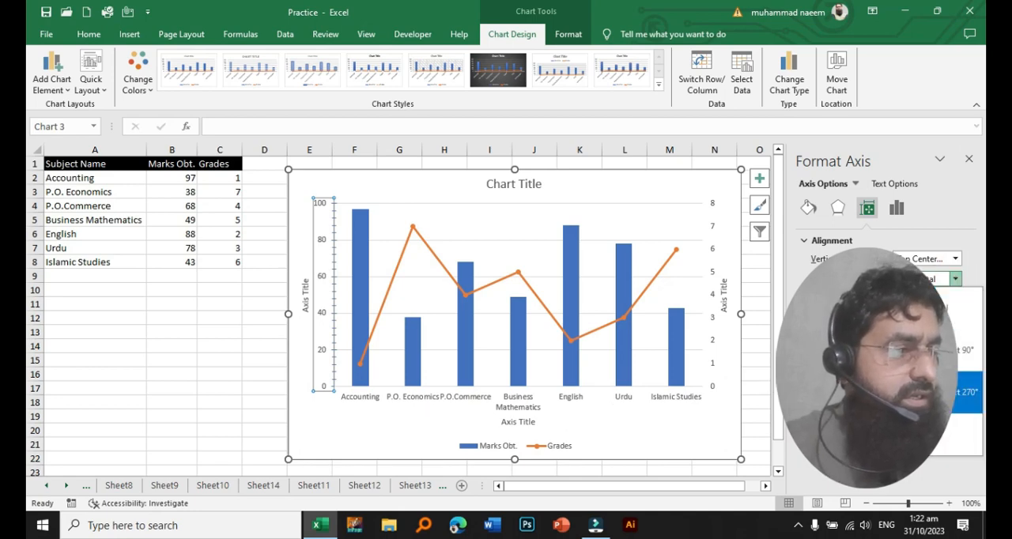
pyautogui.click(949, 351)
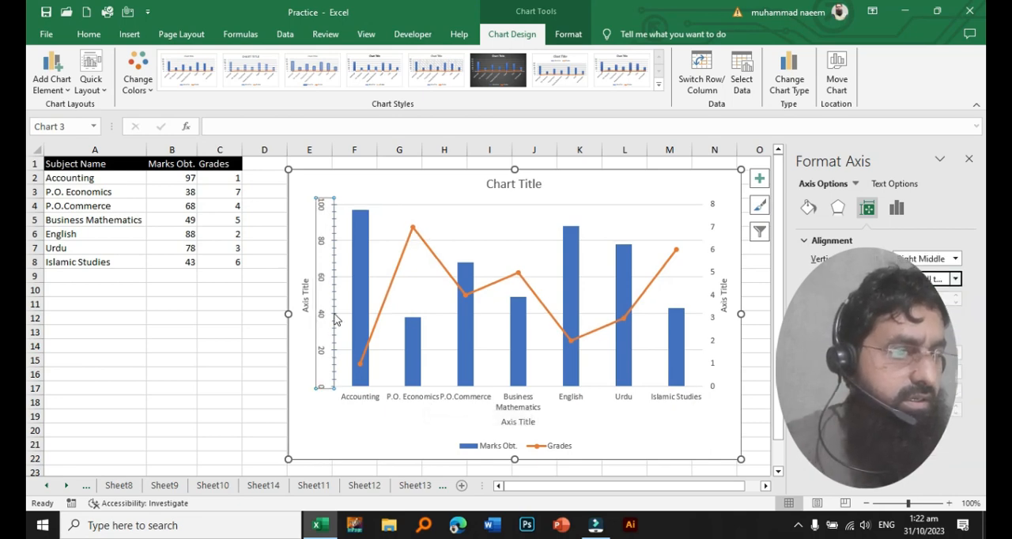
pyautogui.click(957, 279)
pyautogui.click(933, 297)
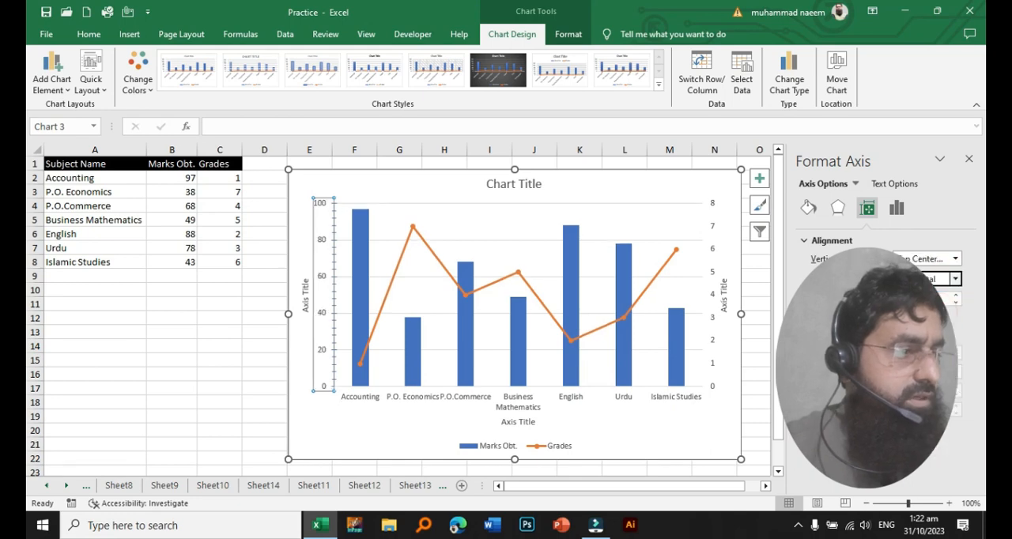
pyautogui.click(956, 260)
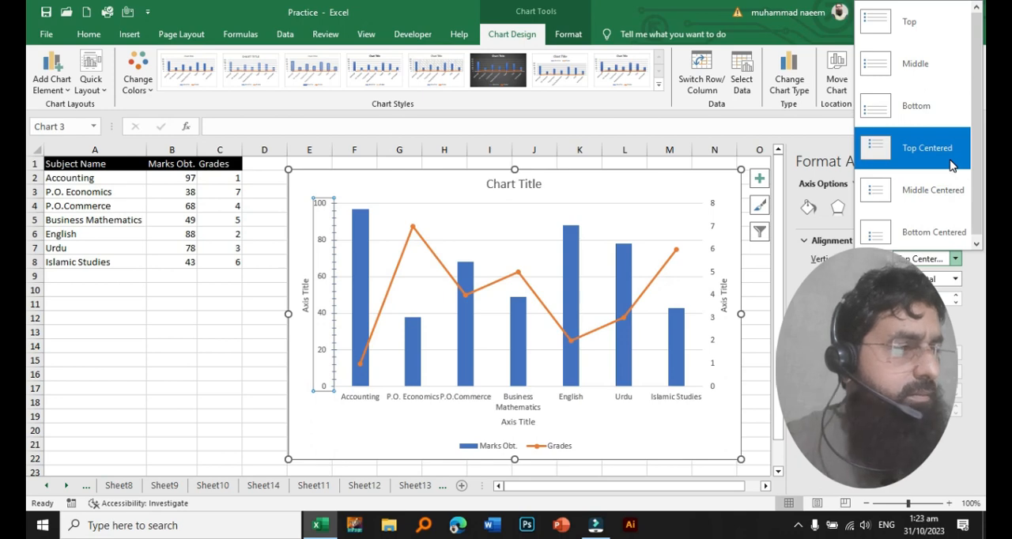
pyautogui.click(945, 192)
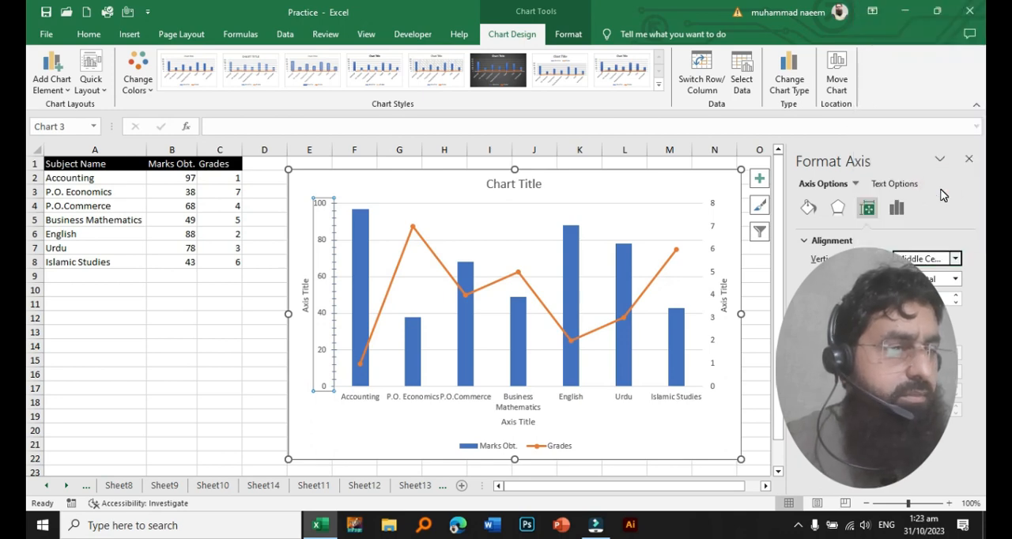
# - Open the formatting options of the chart's horizontal category axis and bring the vertical axis crossing settings into view
pyautogui.click(470, 398)
pyautogui.rightClick(471, 398)
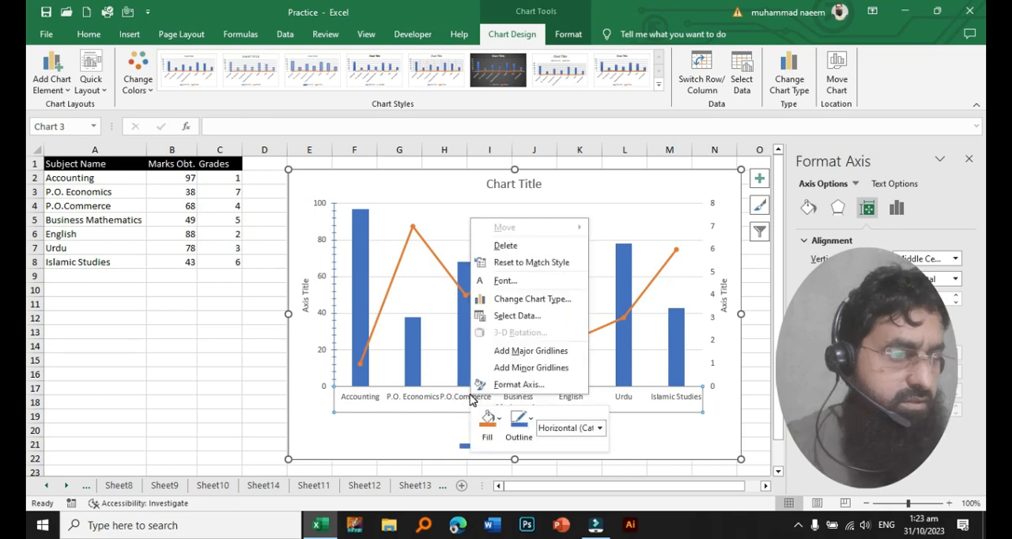
pyautogui.click(528, 389)
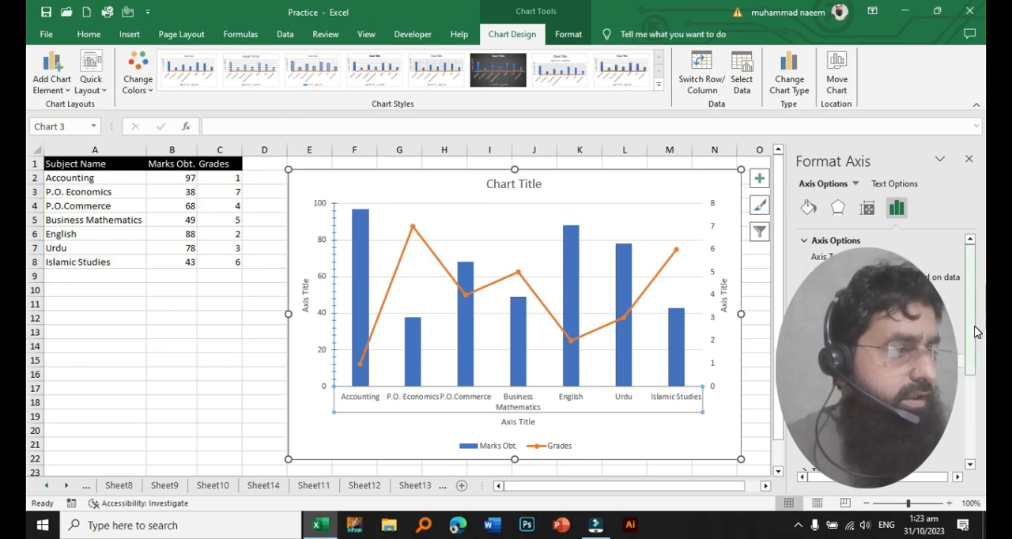
pyautogui.moveTo(975, 333); pyautogui.dragTo(975, 364)
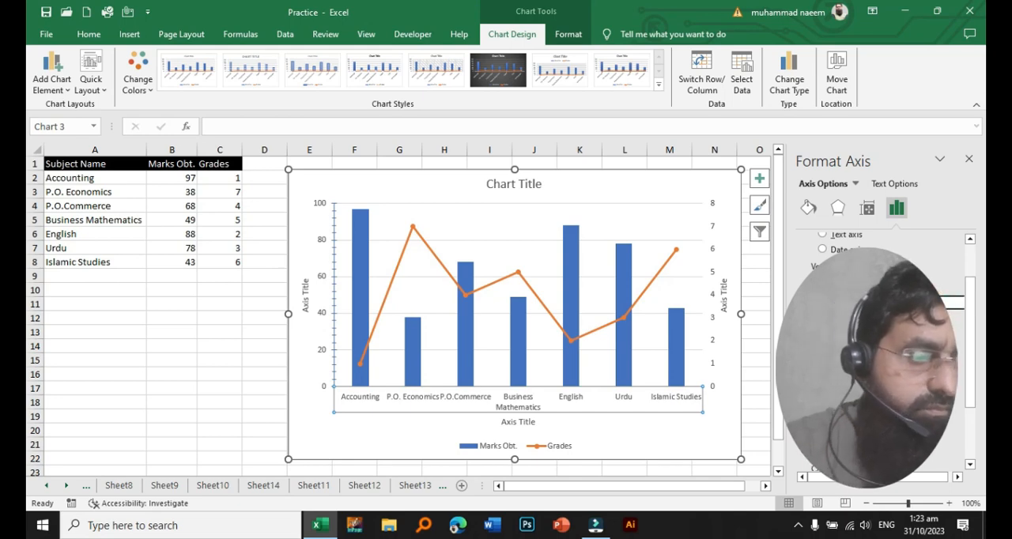
# - Try making the vertical axis cross between P.O. Economics and P.O.Commerce and at the maximum category, restoring automatic crossing each time
pyautogui.press('Return')
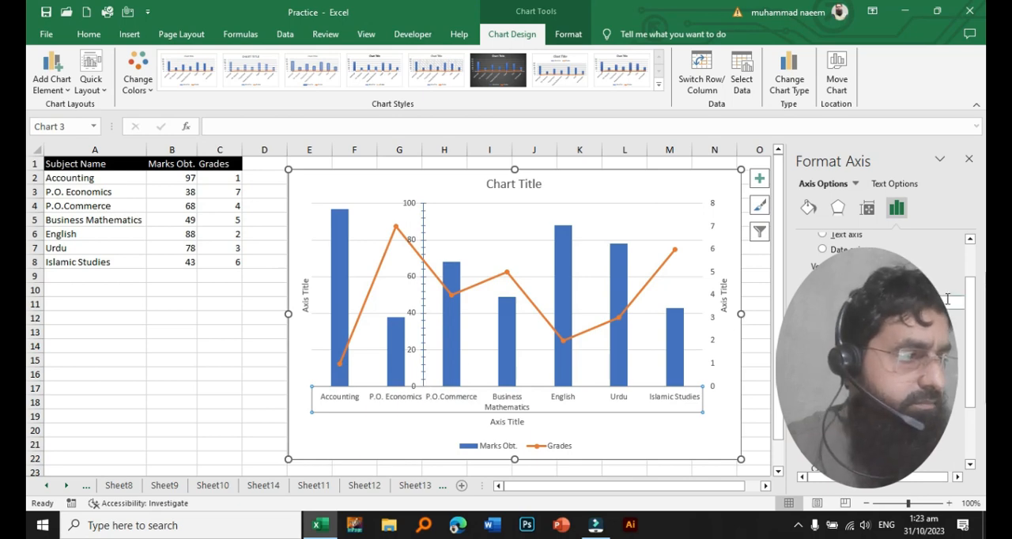
pyautogui.click(822, 283)
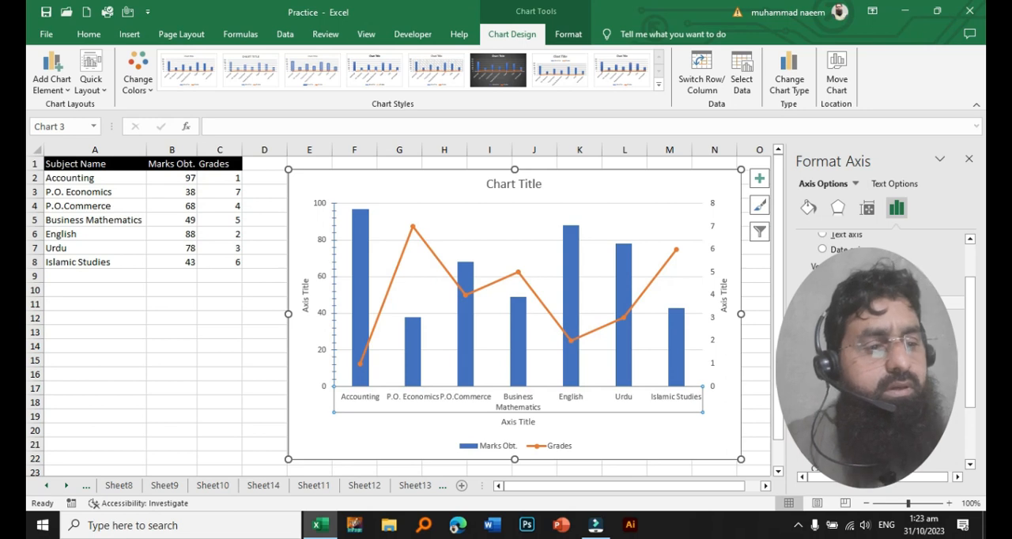
pyautogui.click(822, 318)
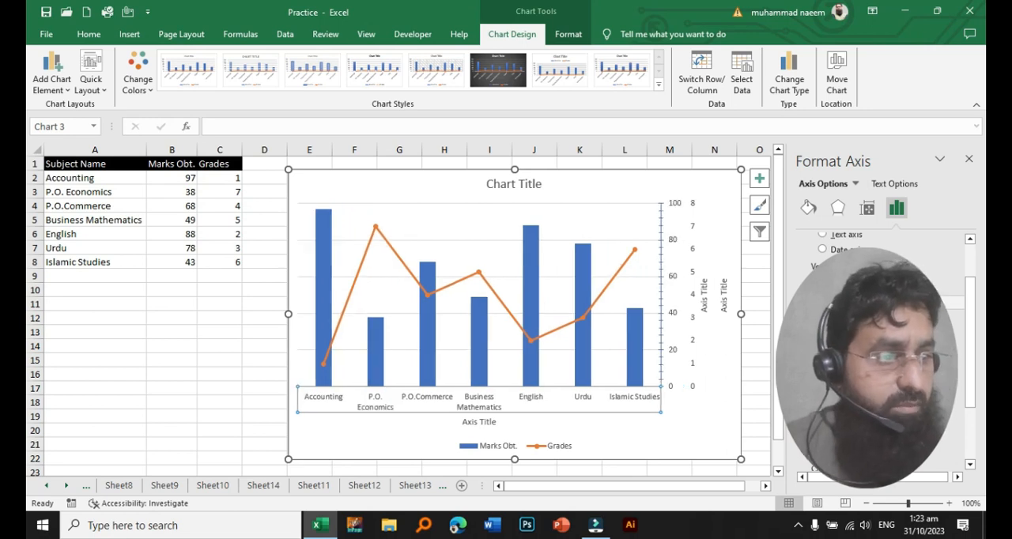
pyautogui.click(822, 283)
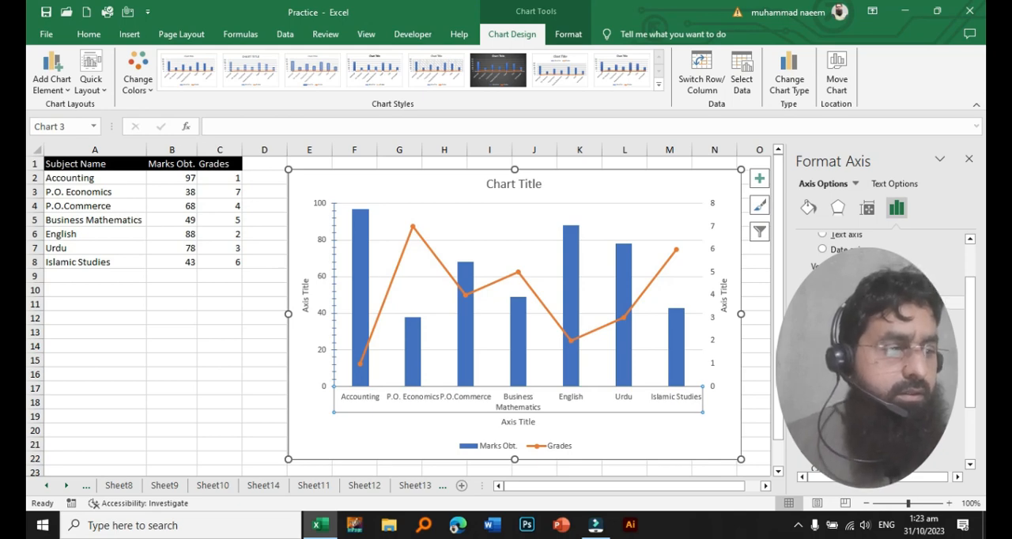
# - Try positioning the horizontal axis's categories on the tick marks, and restore the position between tick marks
pyautogui.click(822, 348)
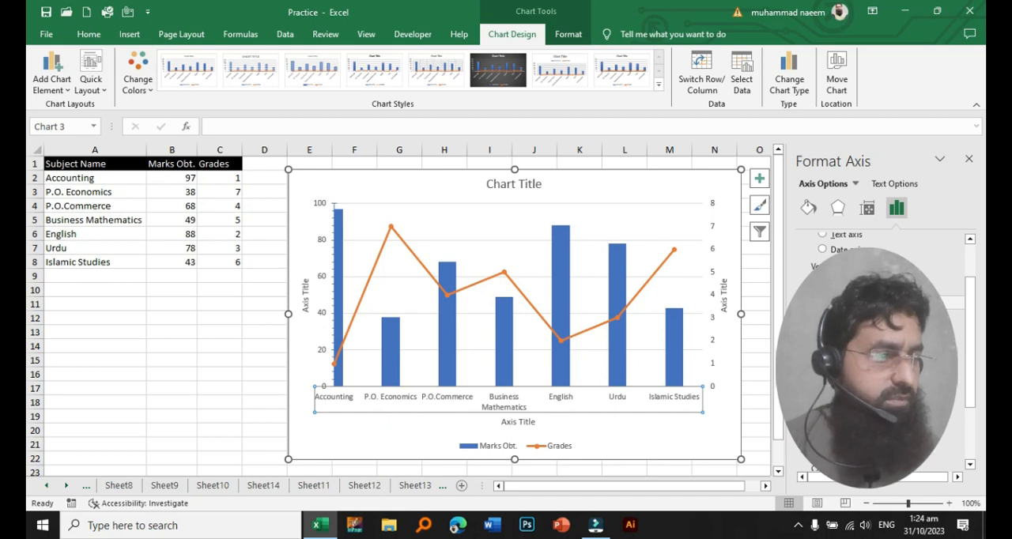
pyautogui.click(822, 363)
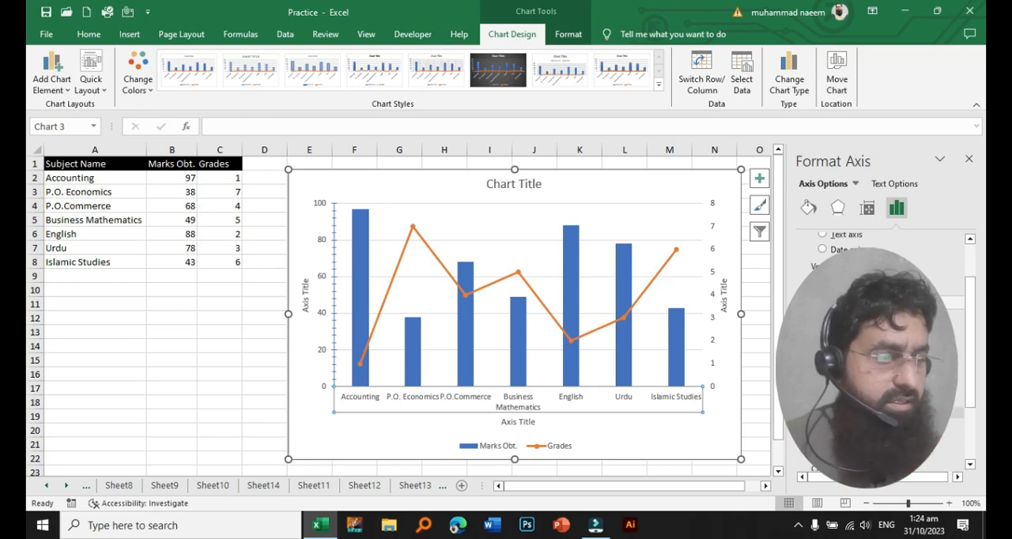
# - Expand the horizontal axis's tick mark settings, try the Inside major type, and set both the major and minor types to Cross
pyautogui.click(829, 413)
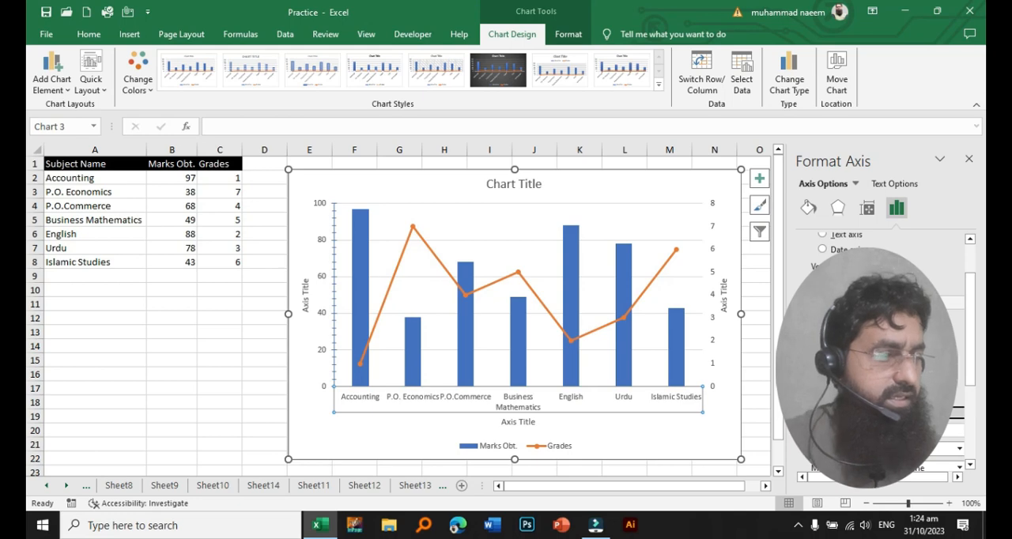
pyautogui.scroll(-3, 971, 350)
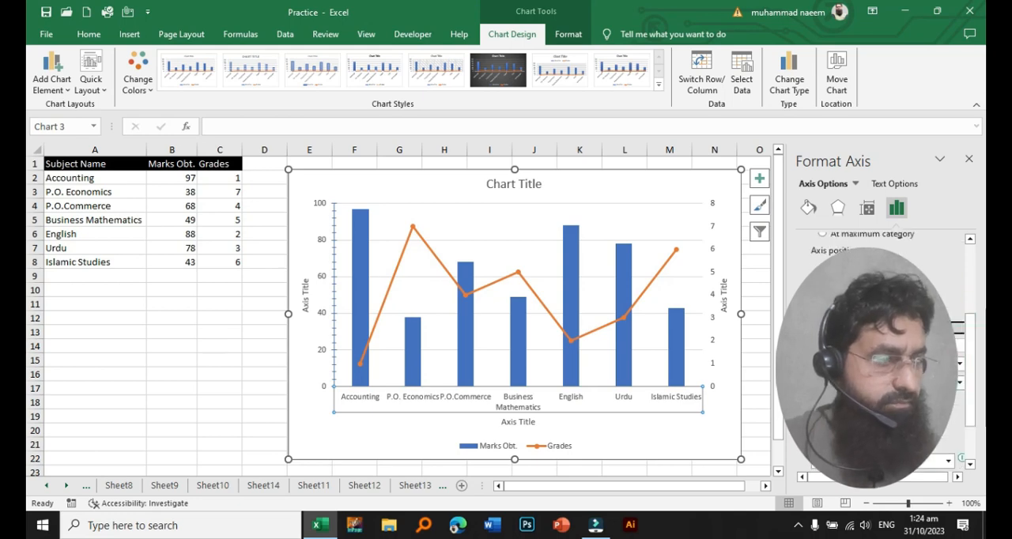
pyautogui.click(960, 364)
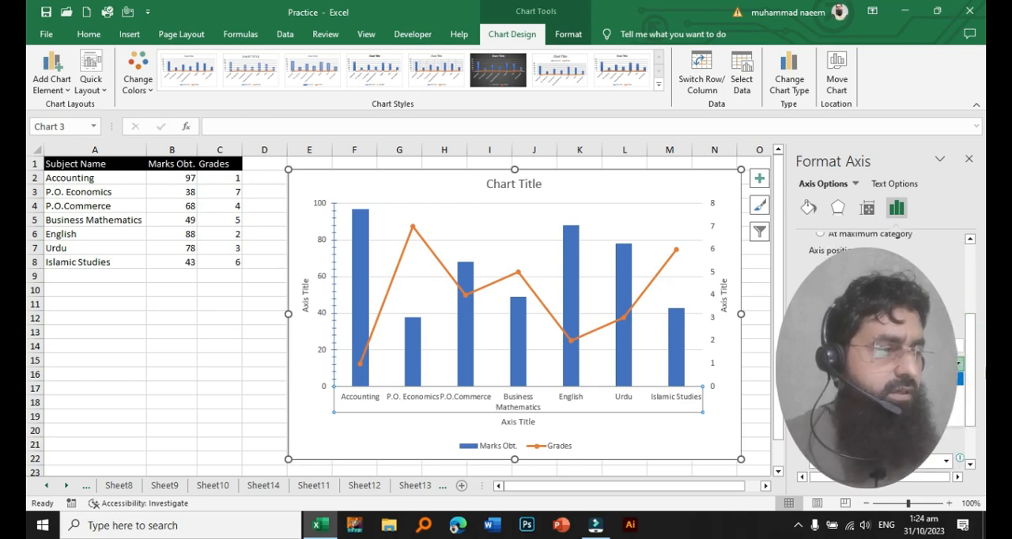
pyautogui.click(917, 392)
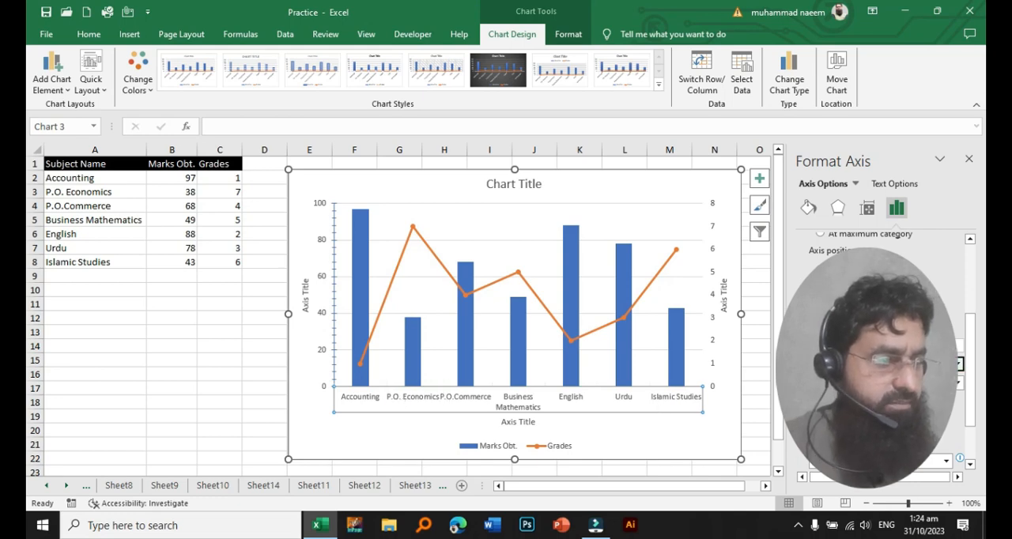
pyautogui.click(959, 364)
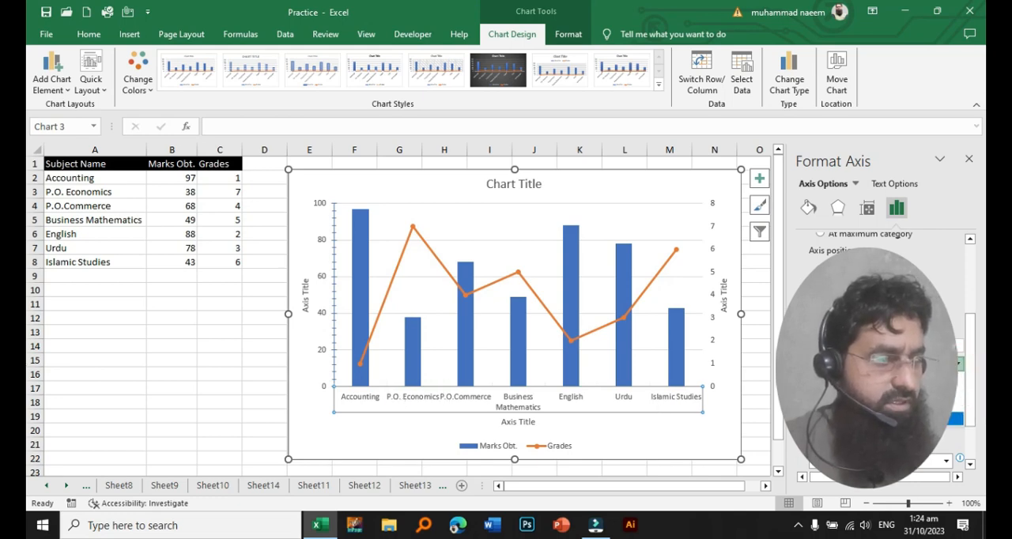
pyautogui.click(942, 421)
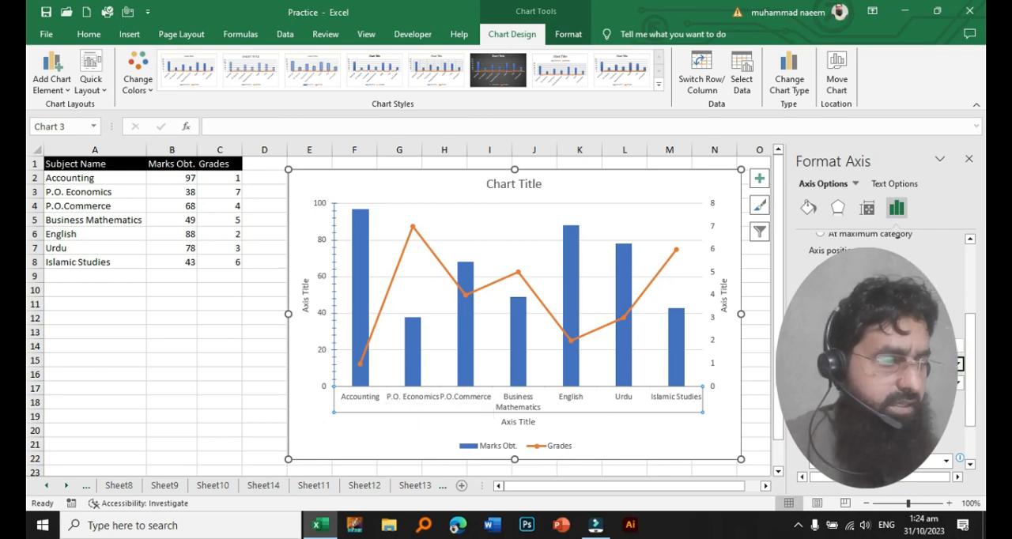
pyautogui.click(961, 369)
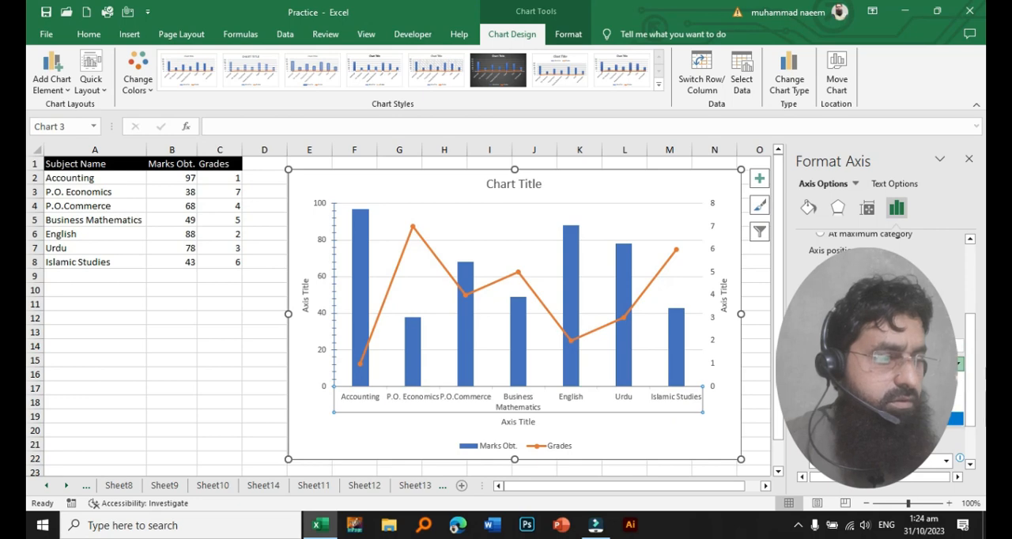
pyautogui.click(951, 423)
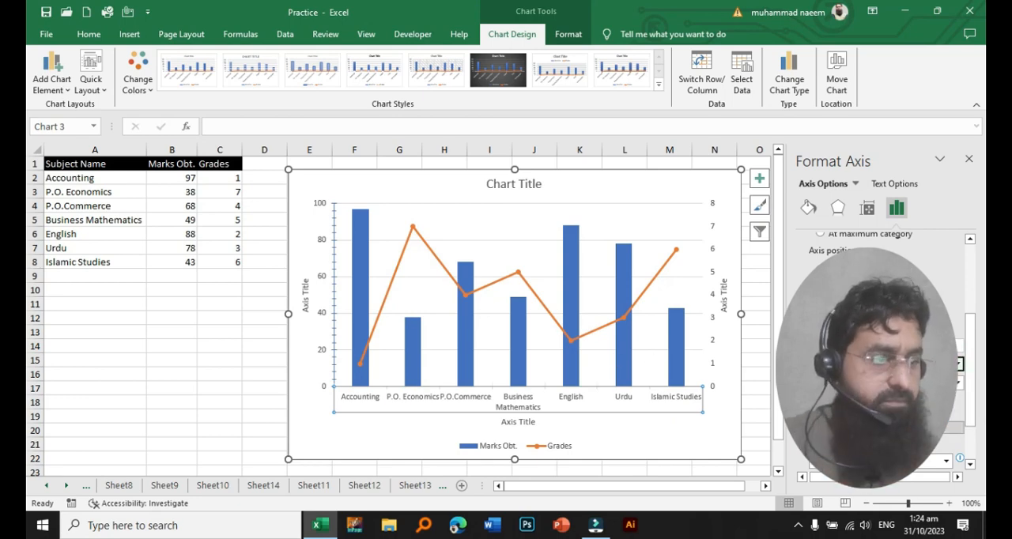
pyautogui.click(960, 384)
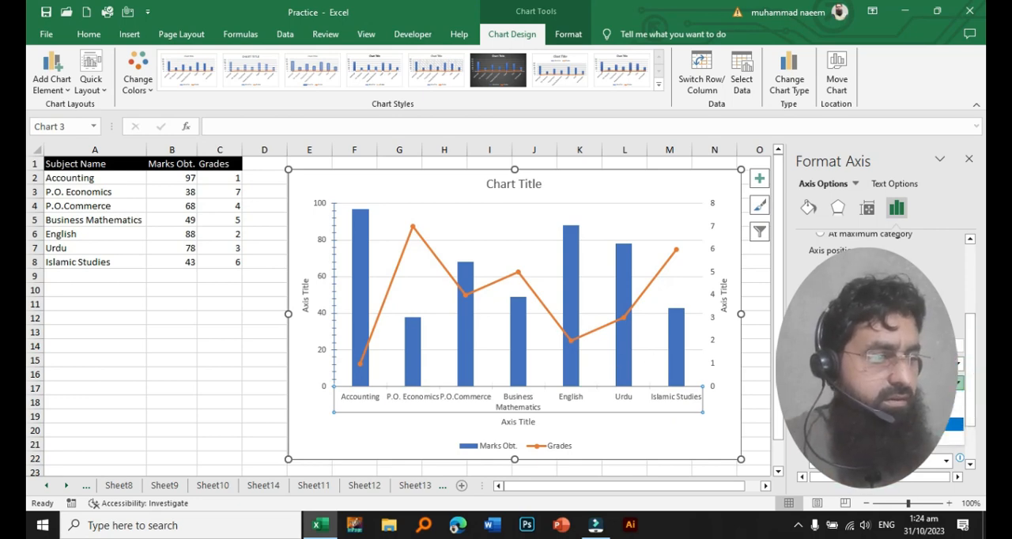
pyautogui.click(925, 437)
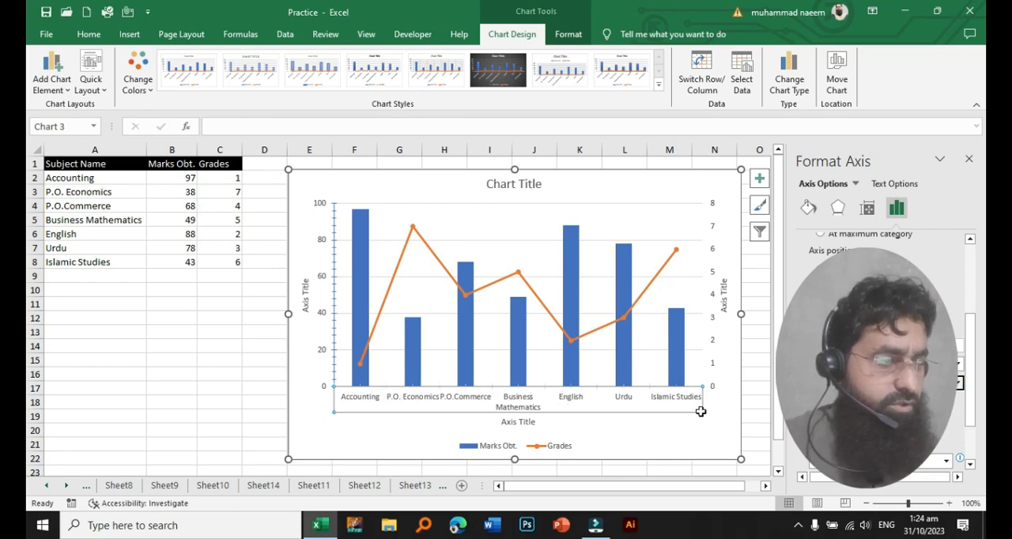
# - Expand the horizontal axis's label settings and examine the label and number options
pyautogui.click(825, 408)
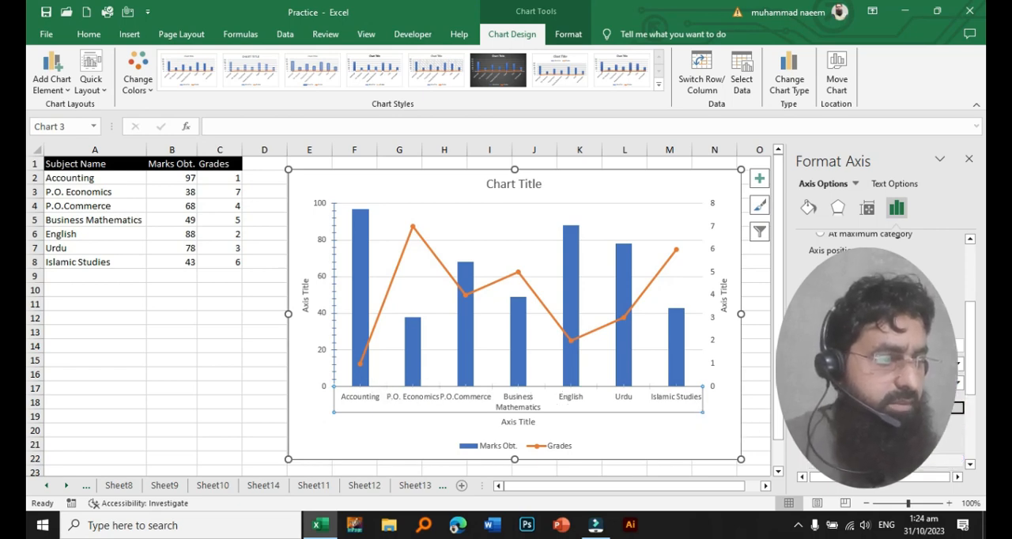
pyautogui.scroll(-2, 882, 348)
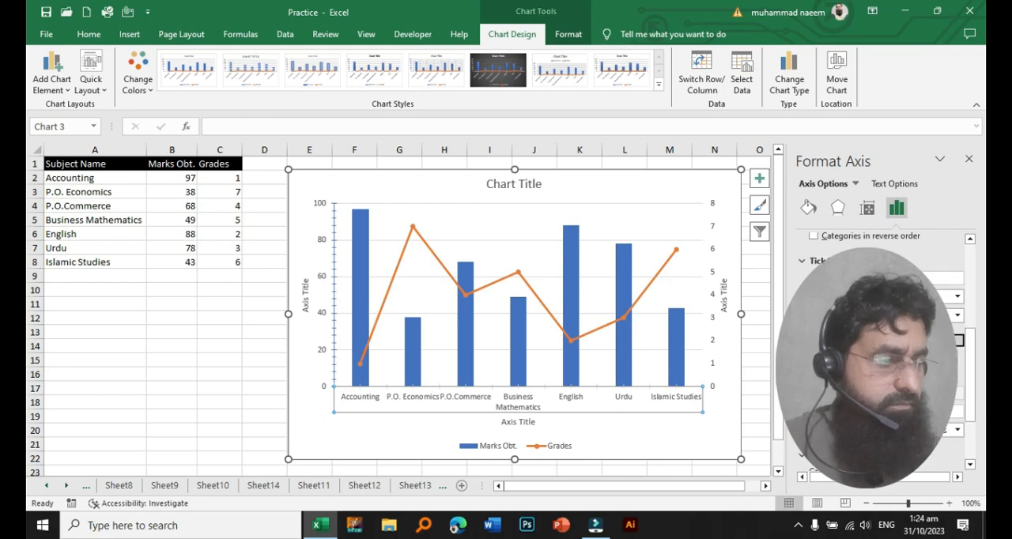
pyautogui.scroll(-2, 882, 348)
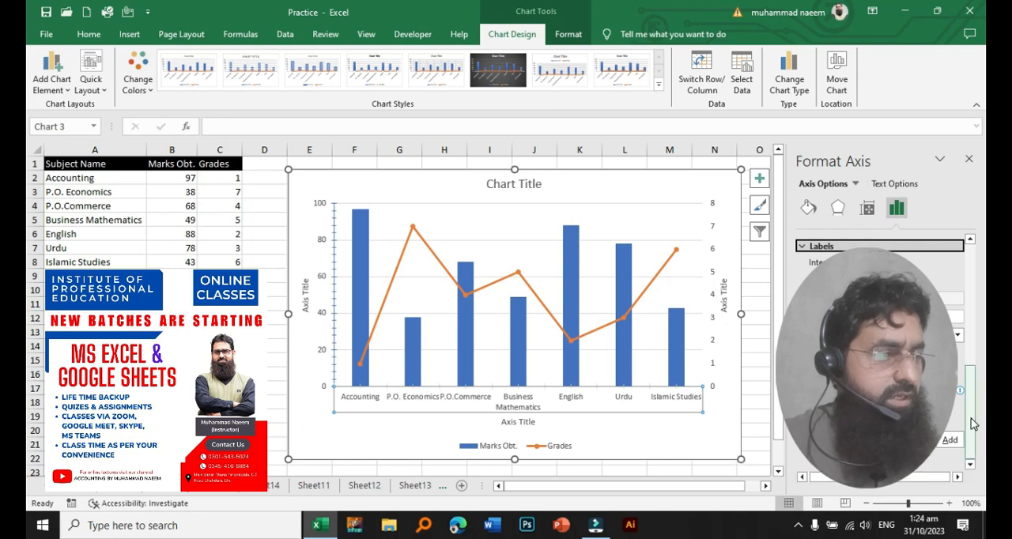
pyautogui.moveTo(970, 411); pyautogui.dragTo(980, 279)
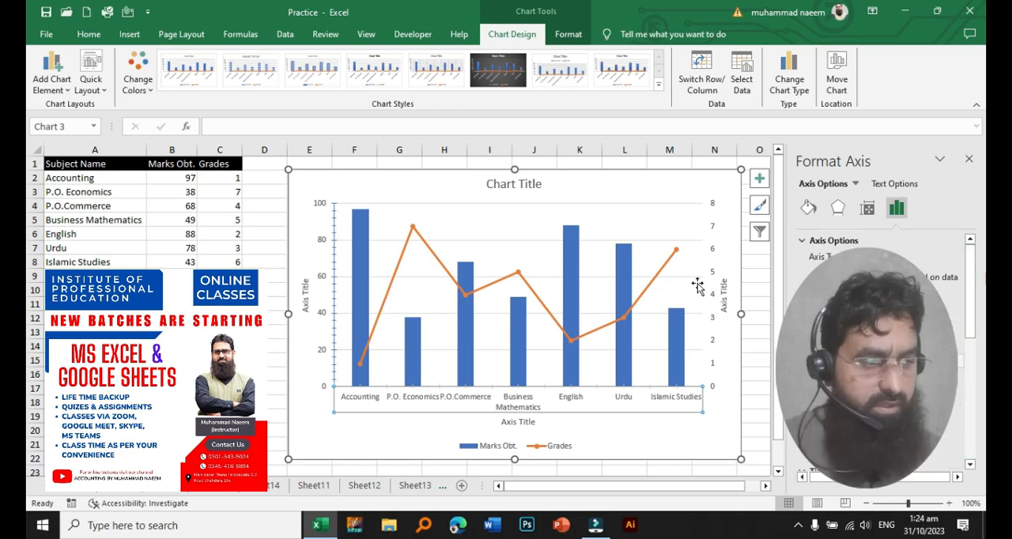
# - Examine the chart type choices for the Marks Obt. series in the custom combination chart
pyautogui.click(163, 369)
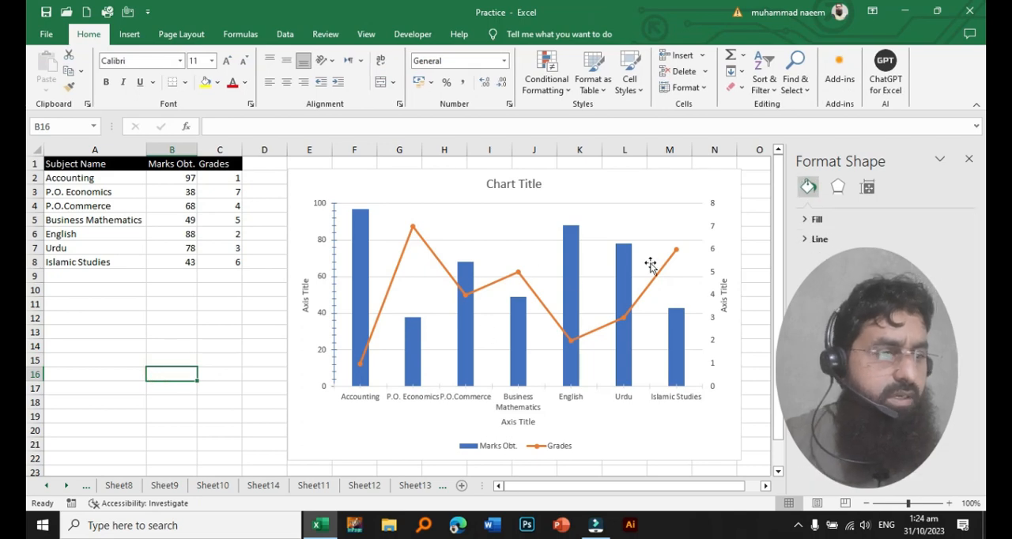
pyautogui.moveTo(581, 266)
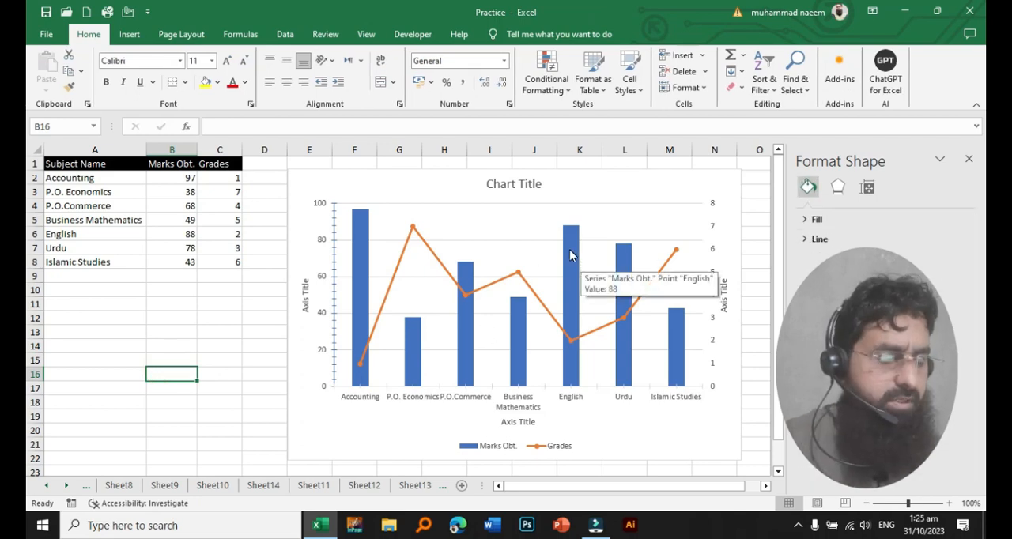
pyautogui.click(570, 254)
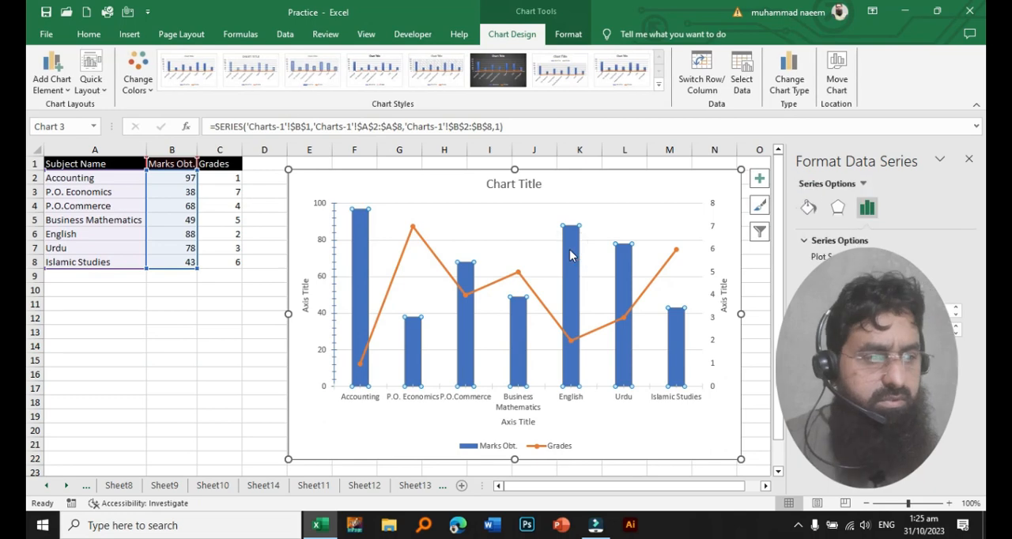
pyautogui.rightClick(568, 260)
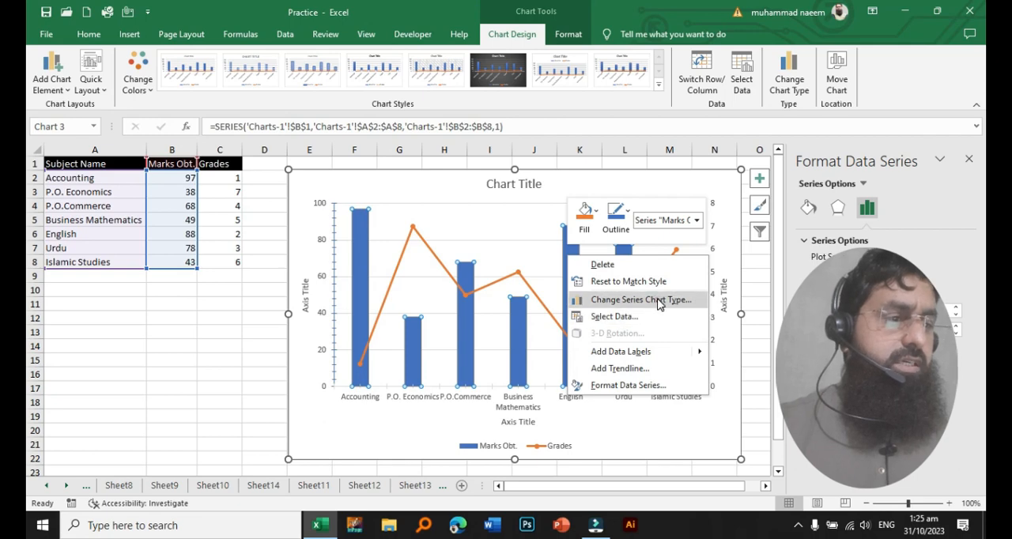
pyautogui.click(660, 302)
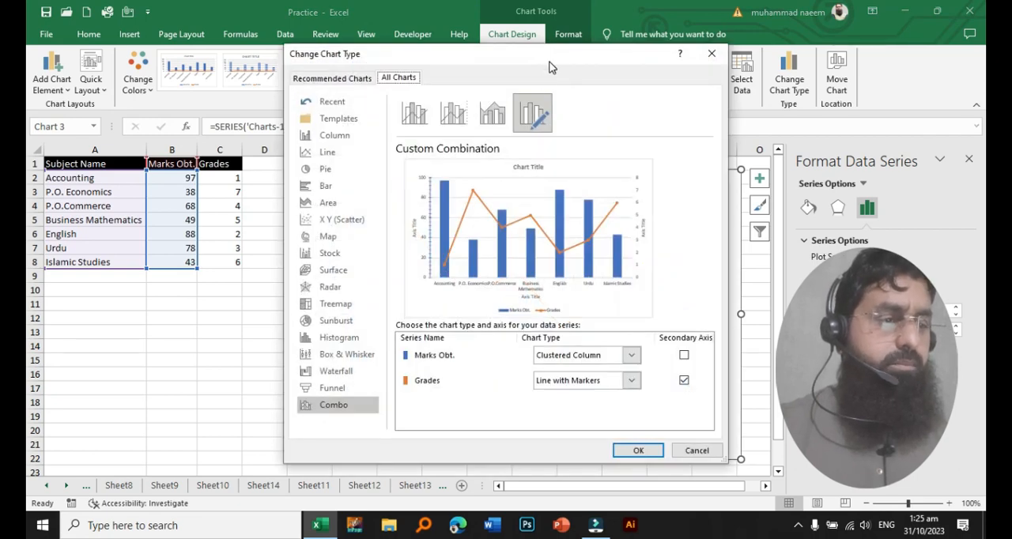
pyautogui.moveTo(551, 65); pyautogui.dragTo(719, 82)
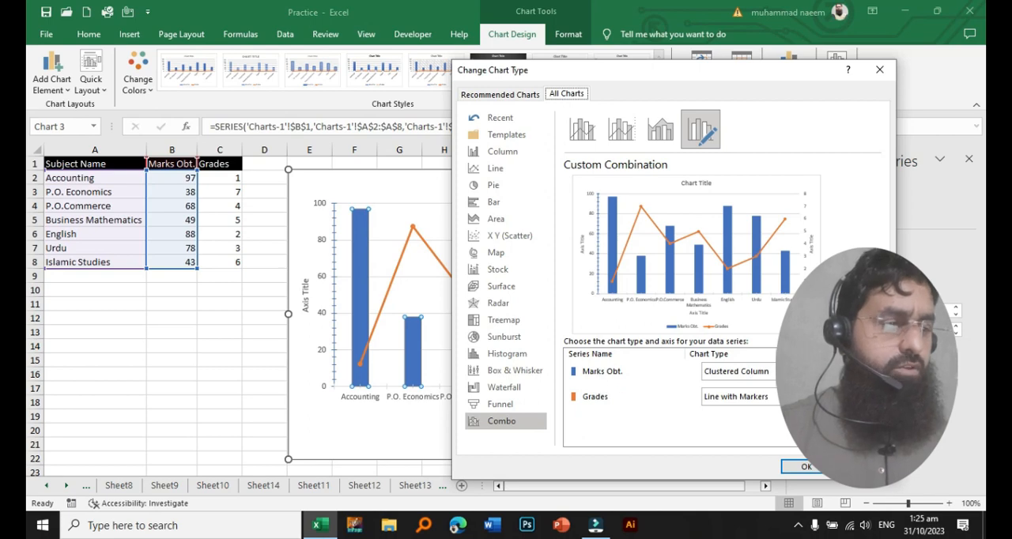
pyautogui.click(800, 372)
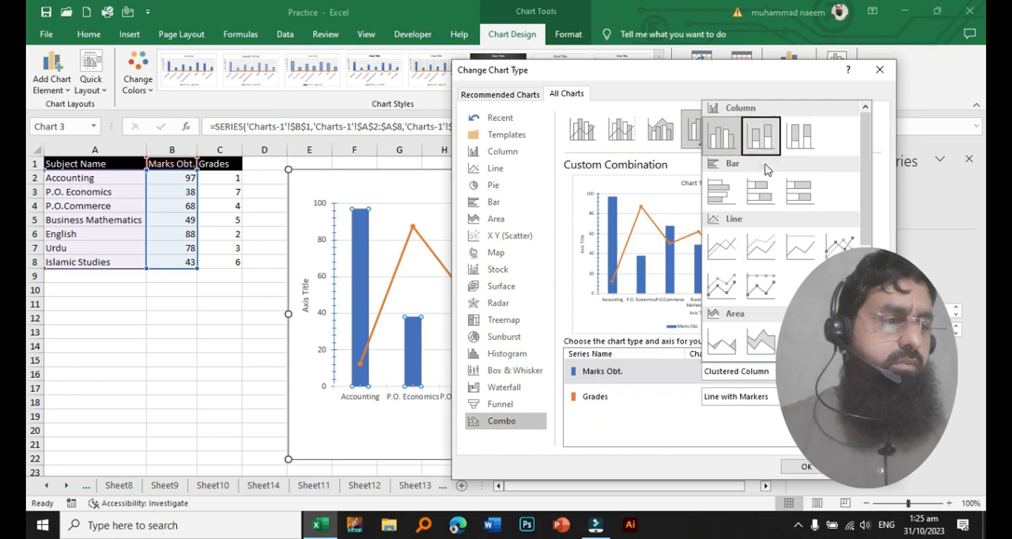
pyautogui.click(792, 427)
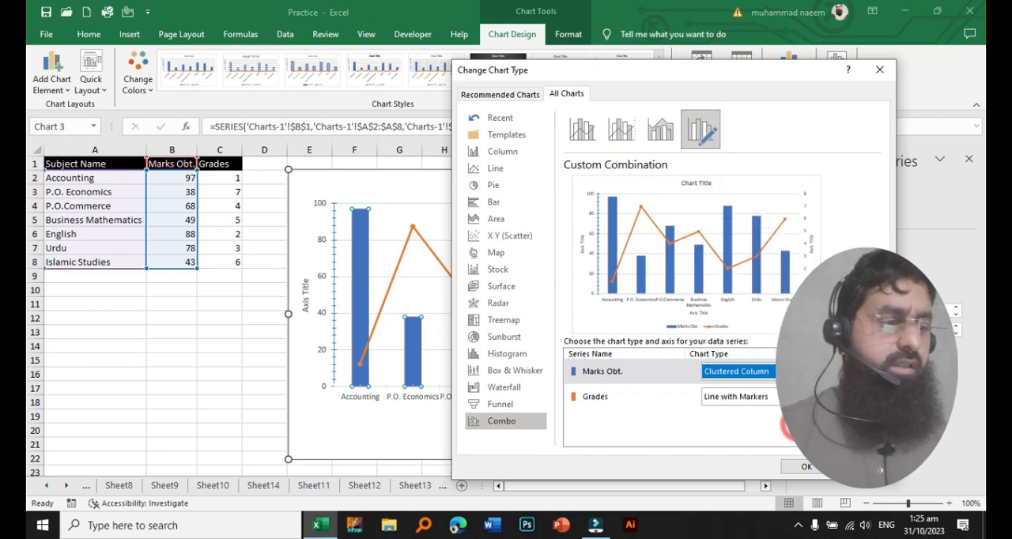
pyautogui.click(802, 468)
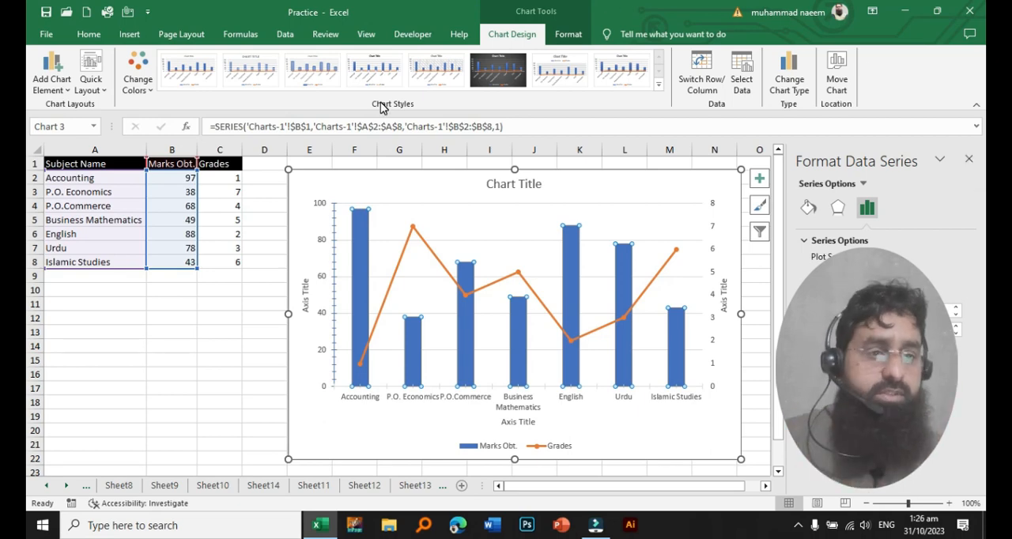
# - Review the axes that can be added to the chart and view the additional axis formatting options
pyautogui.click(69, 93)
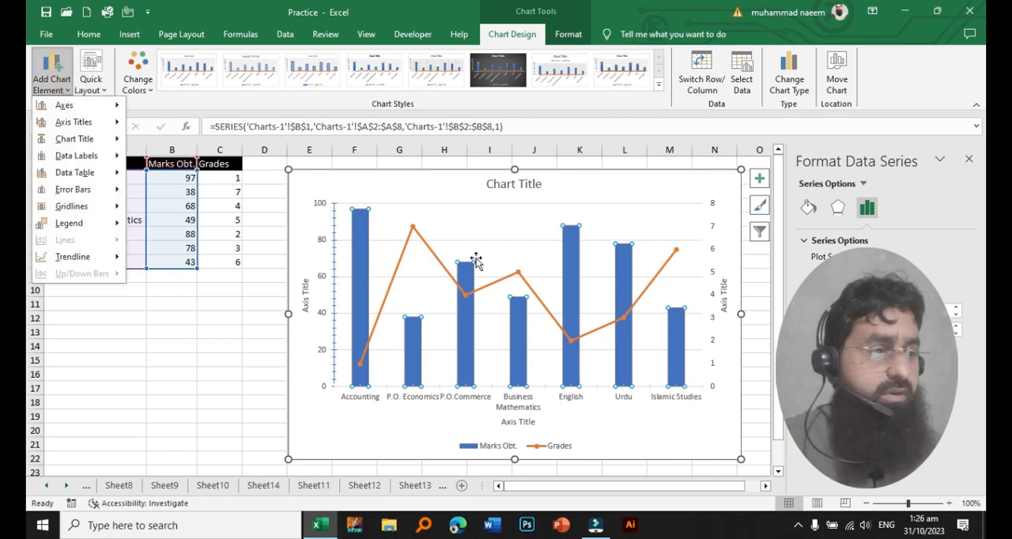
pyautogui.click(968, 159)
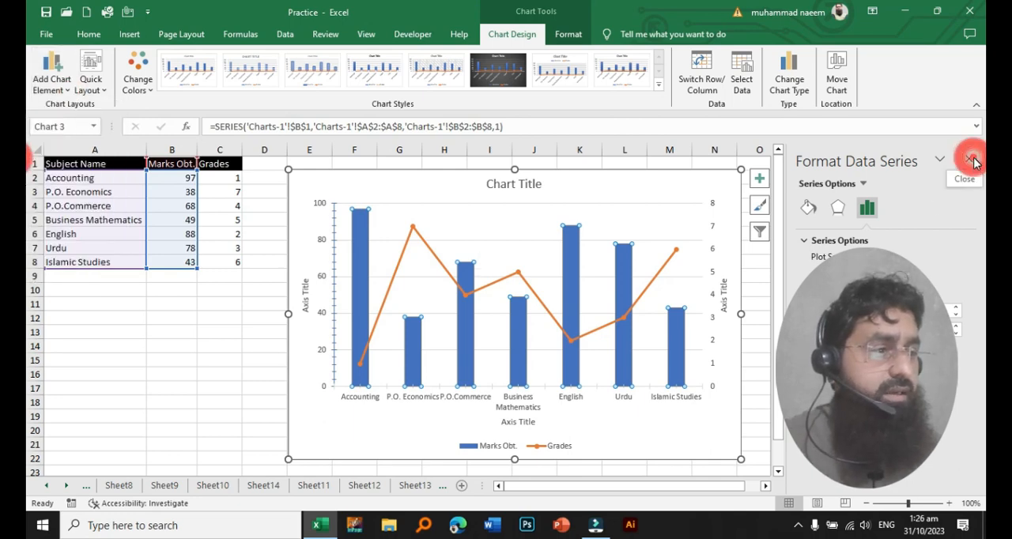
pyautogui.click(968, 159)
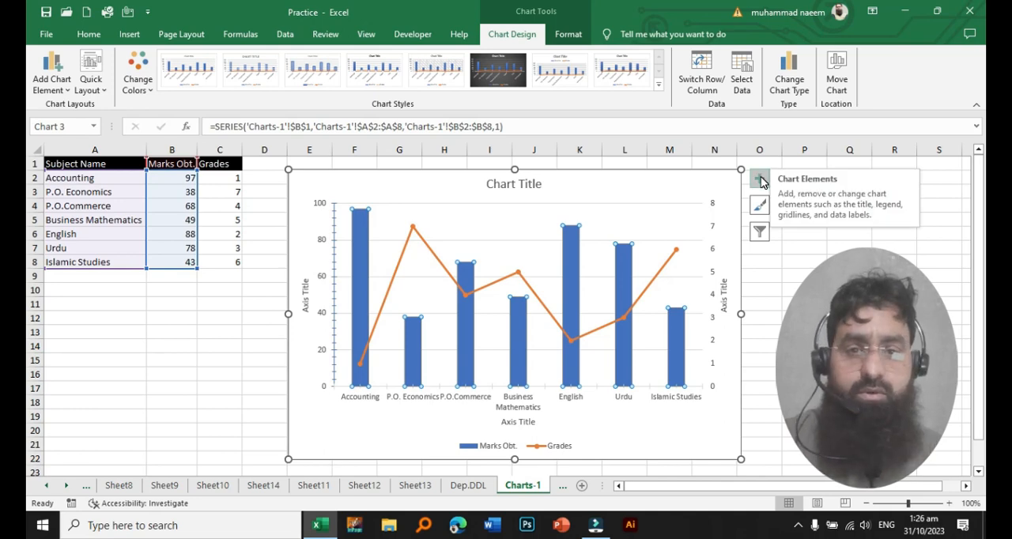
pyautogui.click(50, 73)
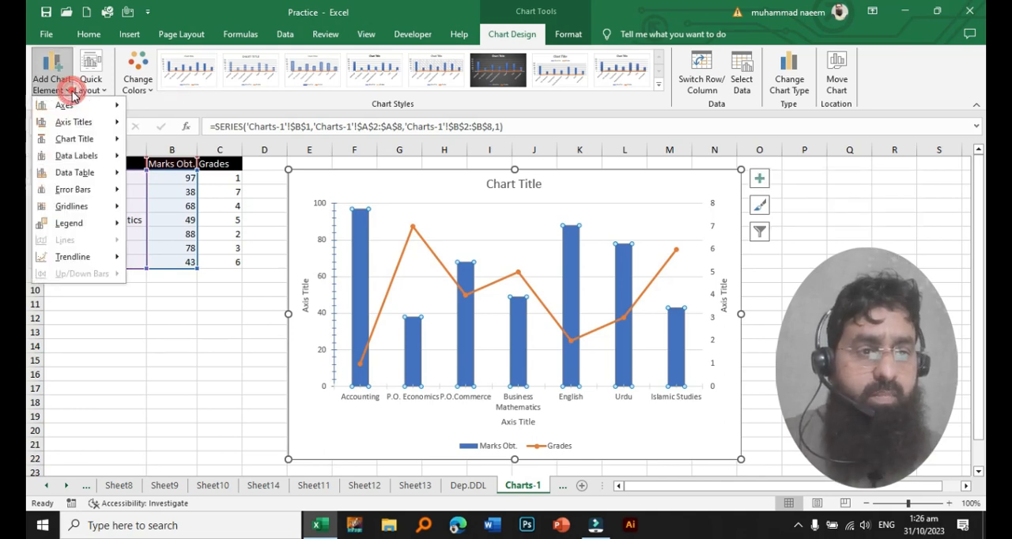
pyautogui.moveTo(111, 107)
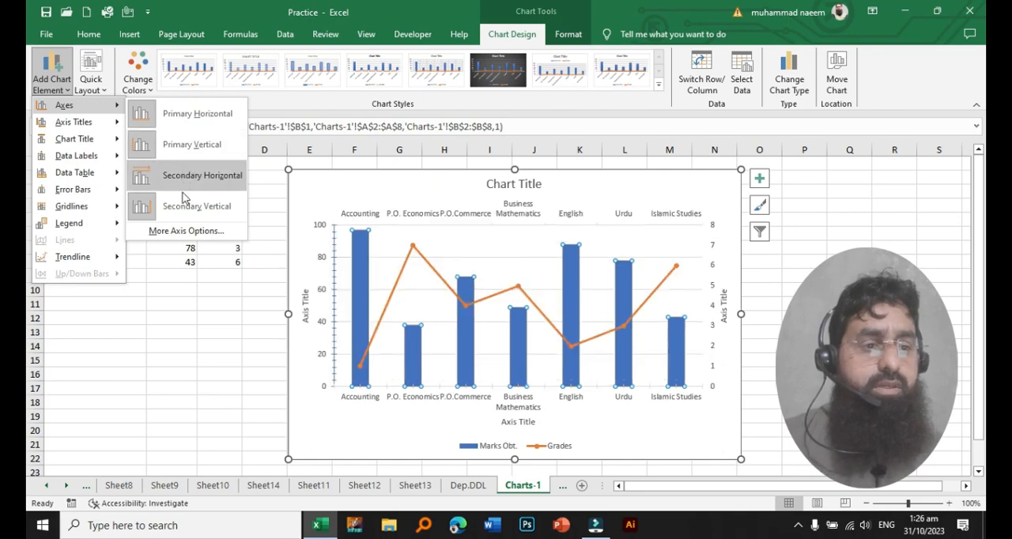
pyautogui.click(192, 232)
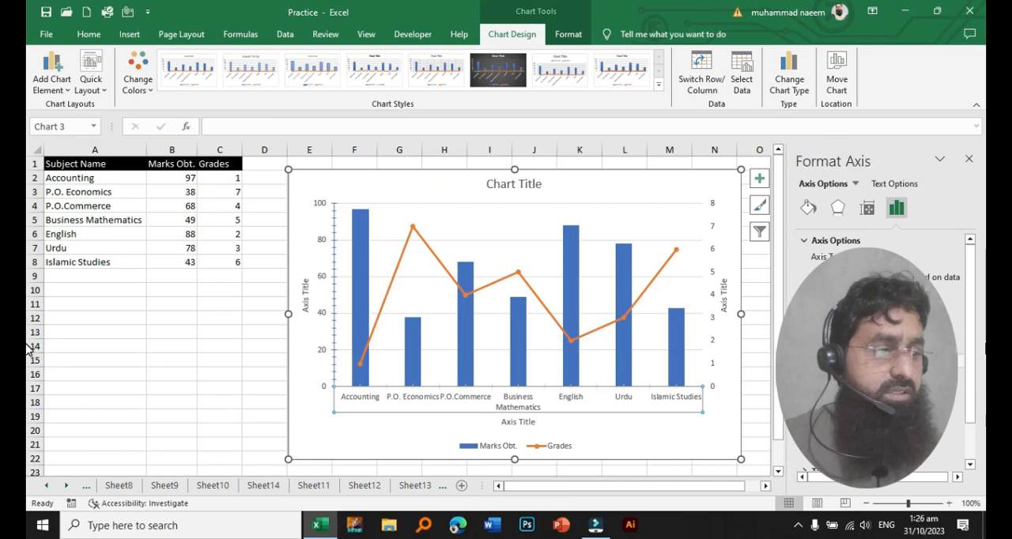
pyautogui.moveTo(975, 307)
pyautogui.mouseDown()
pyautogui.moveTo(972, 400)
pyautogui.moveTo(978, 303)
pyautogui.mouseUp()
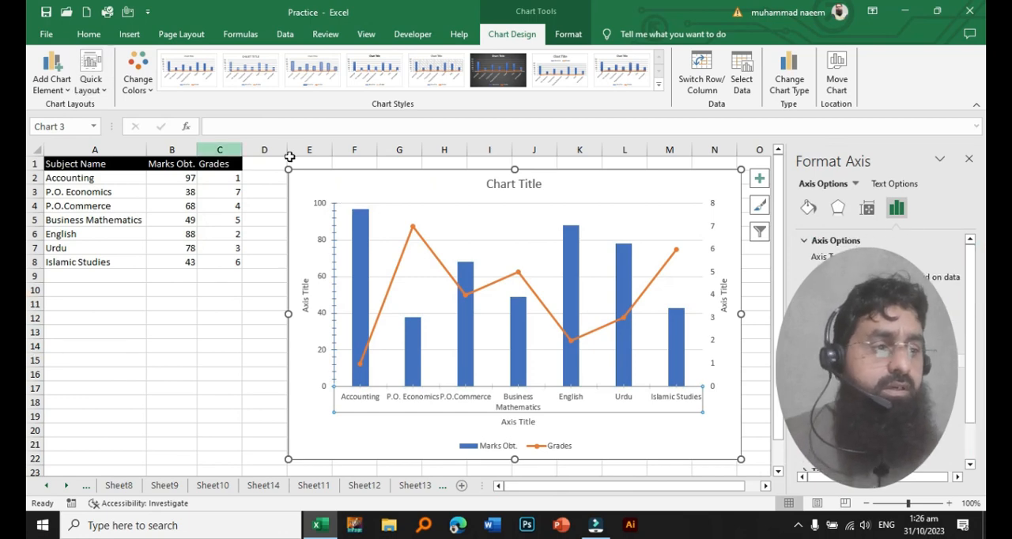
pyautogui.click(969, 159)
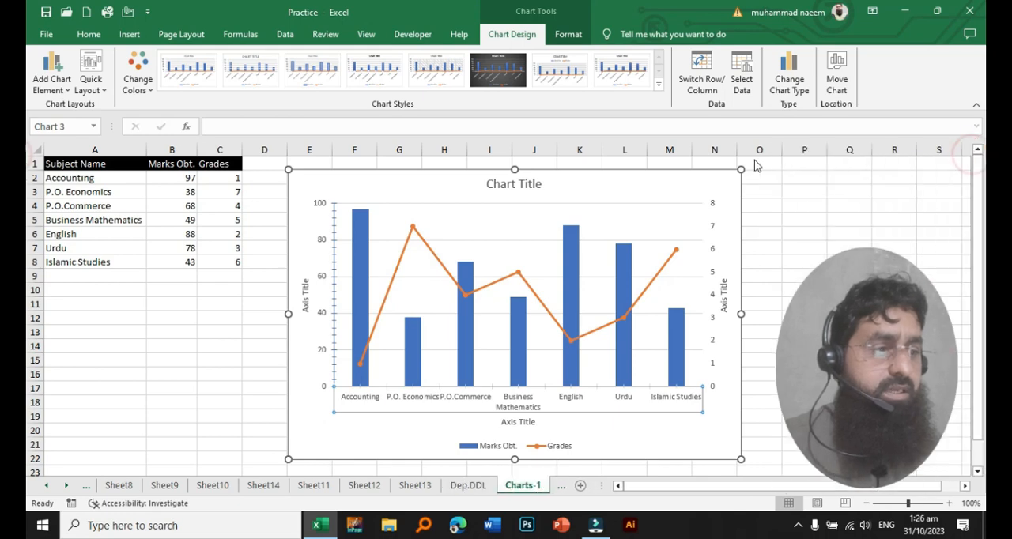
# - Open the chart title's additional formatting options and apply a gradient fill to the title
pyautogui.click(757, 181)
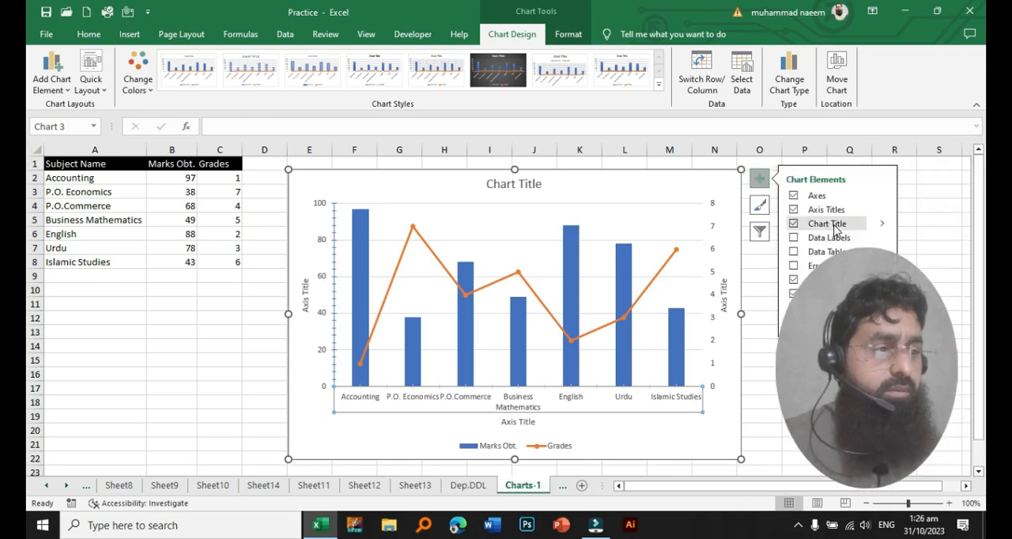
pyautogui.click(883, 226)
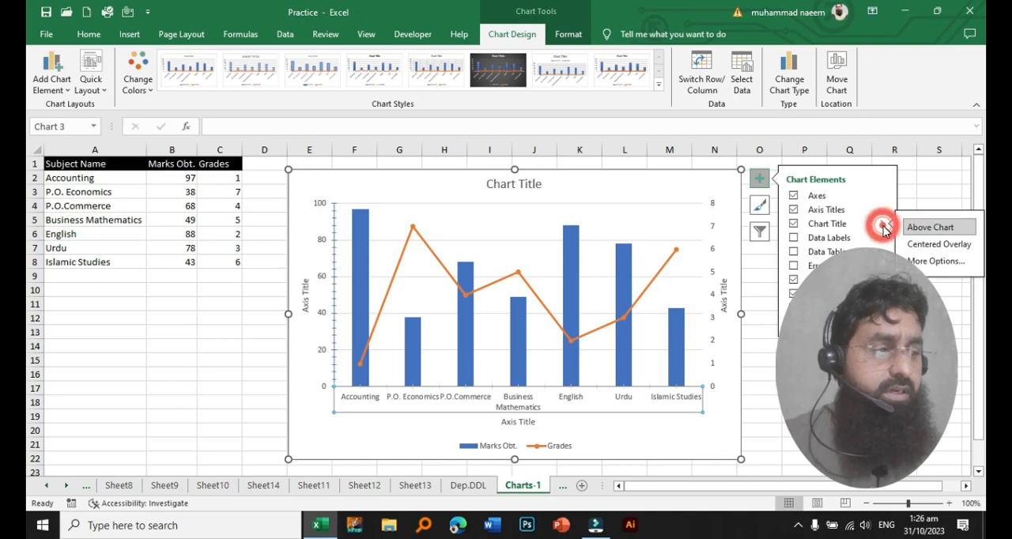
pyautogui.click(937, 263)
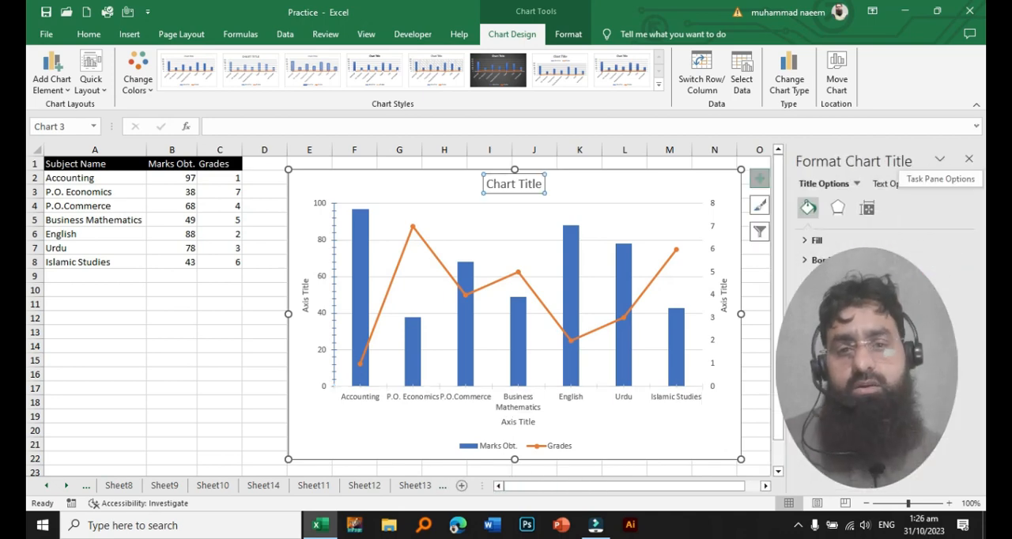
pyautogui.click(817, 241)
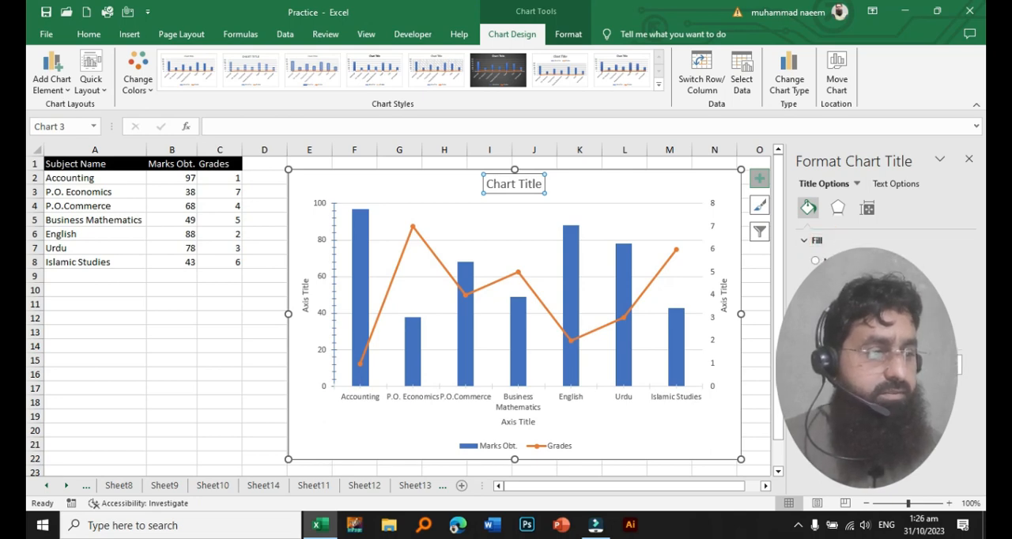
pyautogui.click(817, 292)
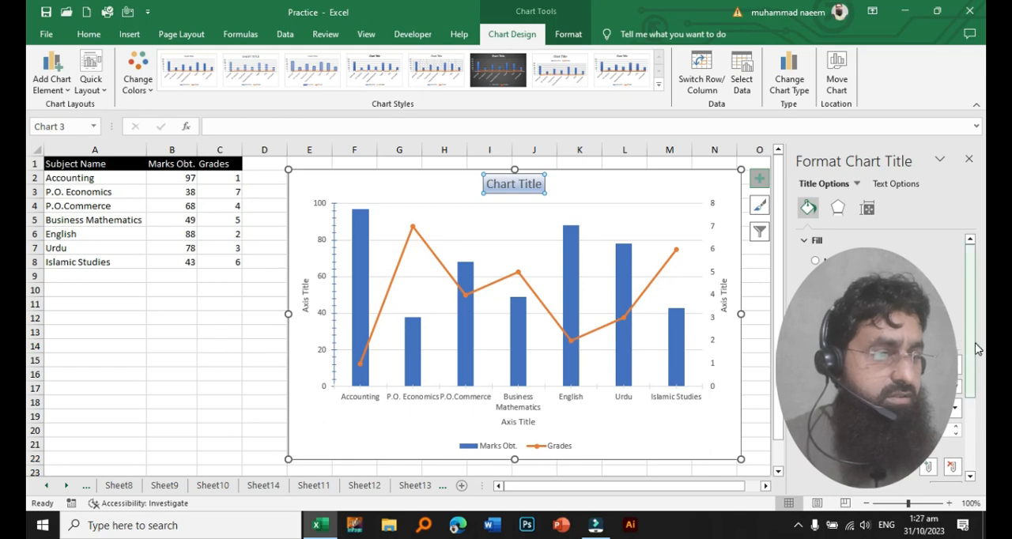
pyautogui.moveTo(978, 348); pyautogui.dragTo(978, 363)
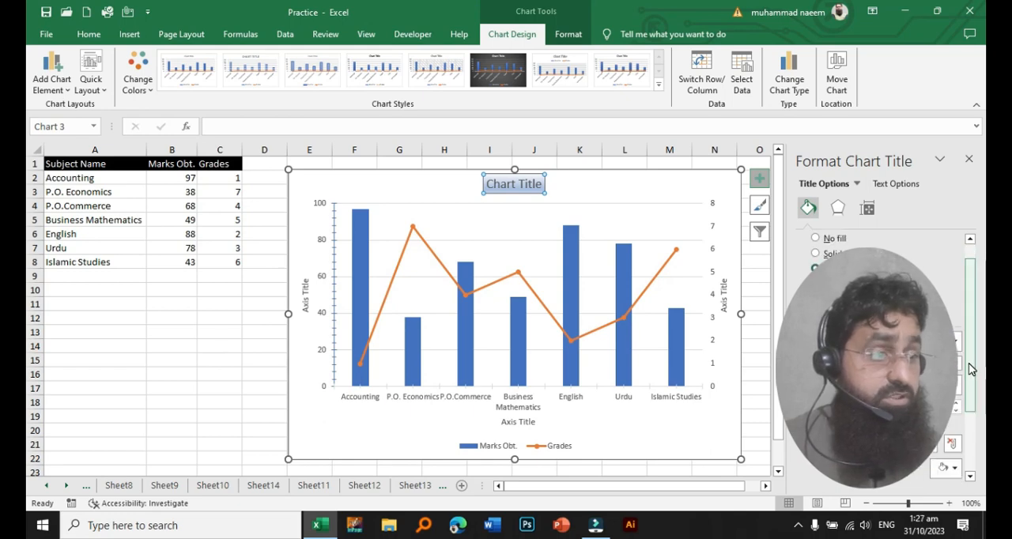
pyautogui.click(566, 188)
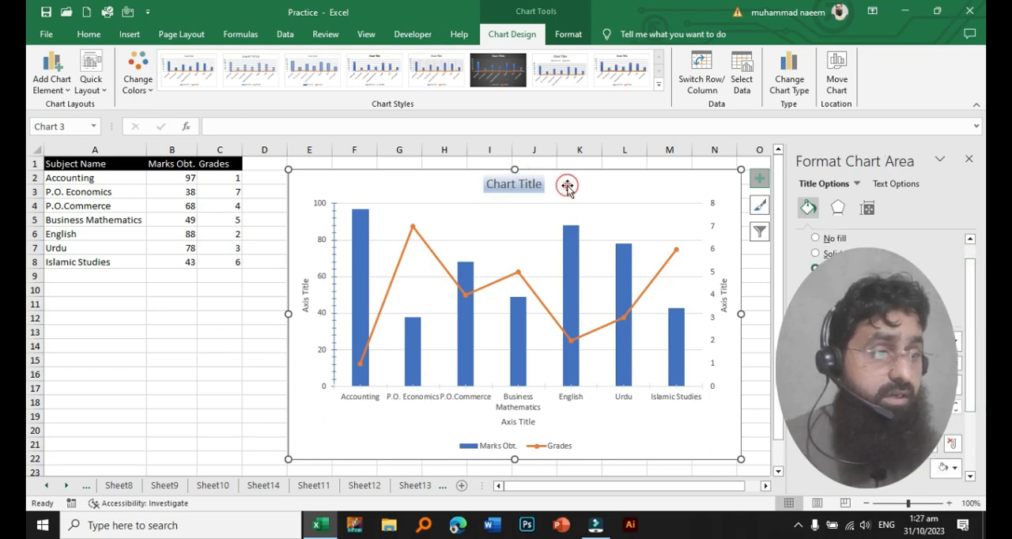
pyautogui.click(238, 361)
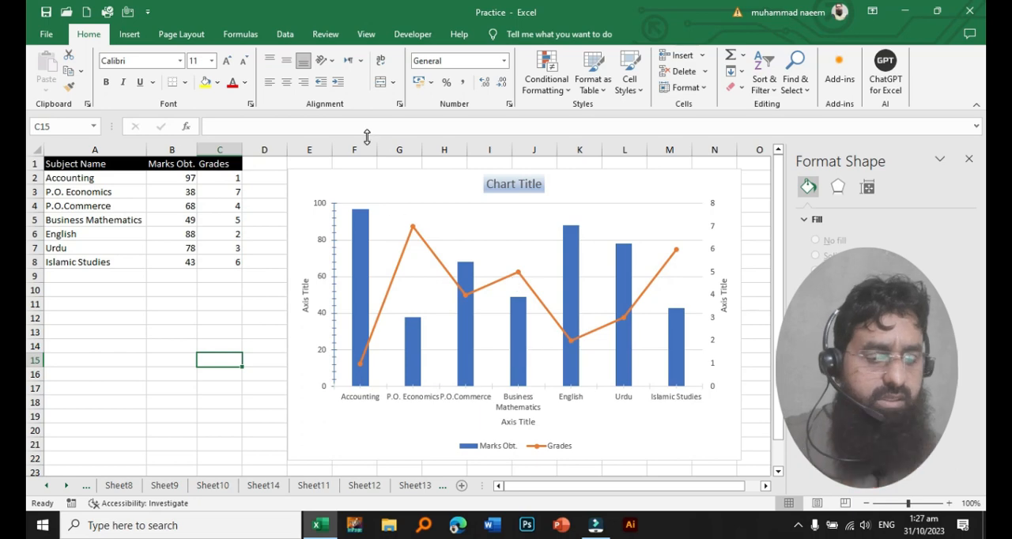
# - Select the whole chart and open its data table choices
pyautogui.click(397, 181)
pyautogui.click(51, 79)
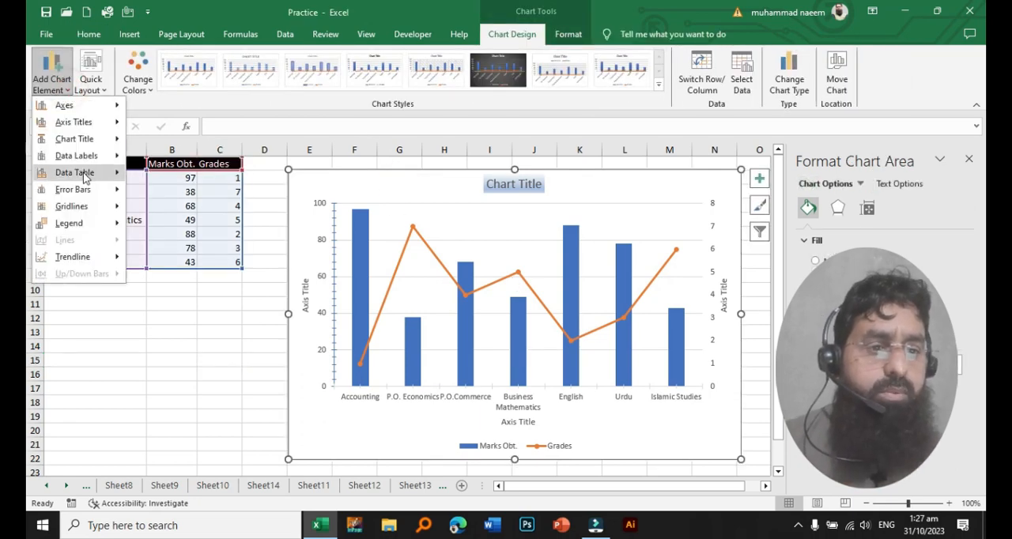
pyautogui.moveTo(86, 177)
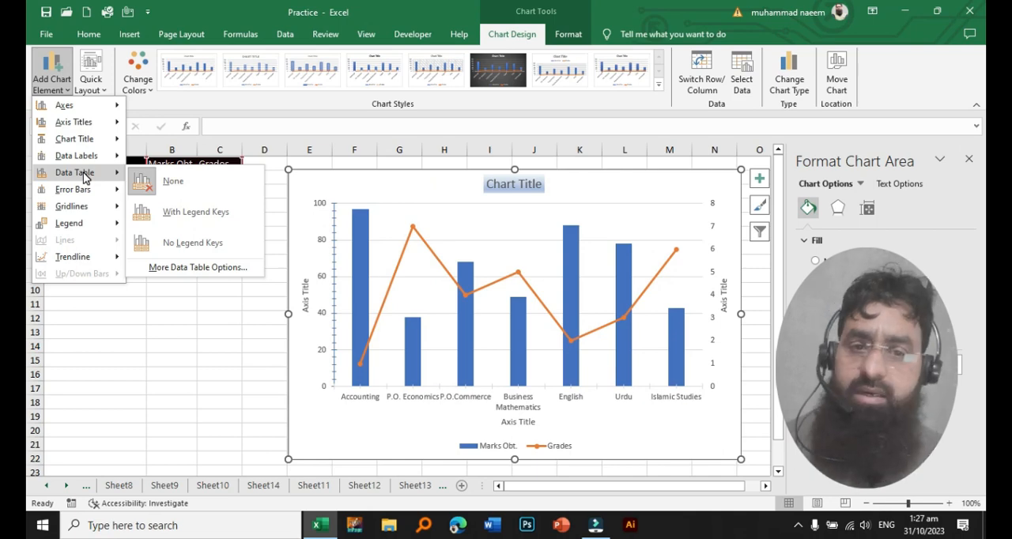